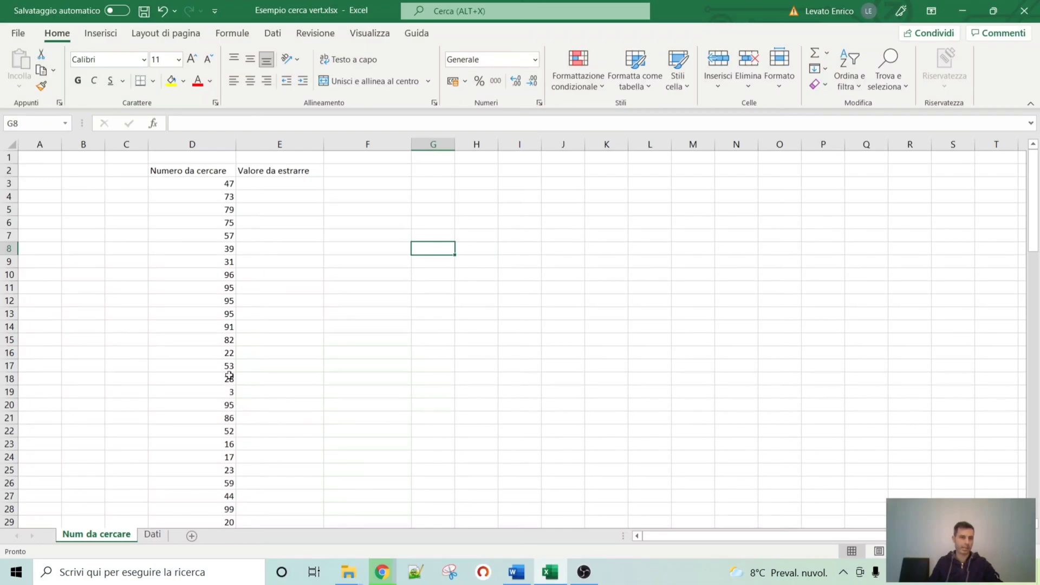
- Compare the numbers listed on the Num da cercare sheet with the data table on the Dati sheet
click(208, 238)
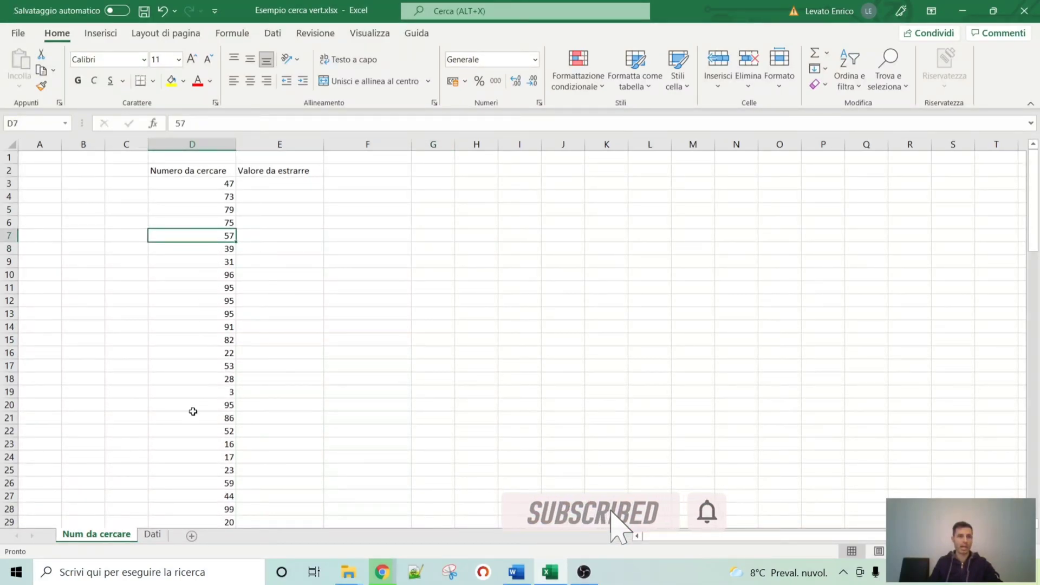
click(153, 535)
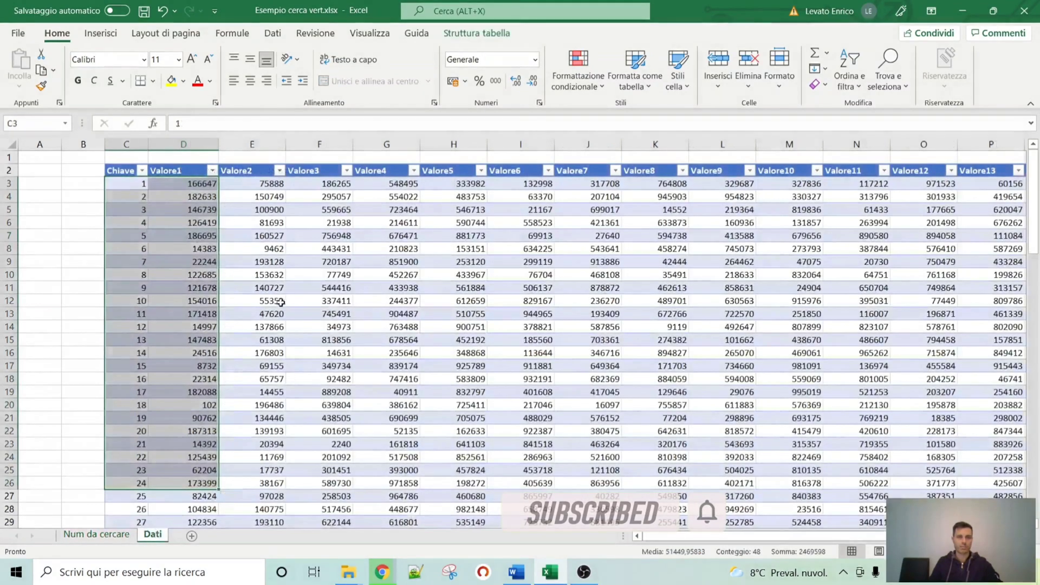
click(510, 288)
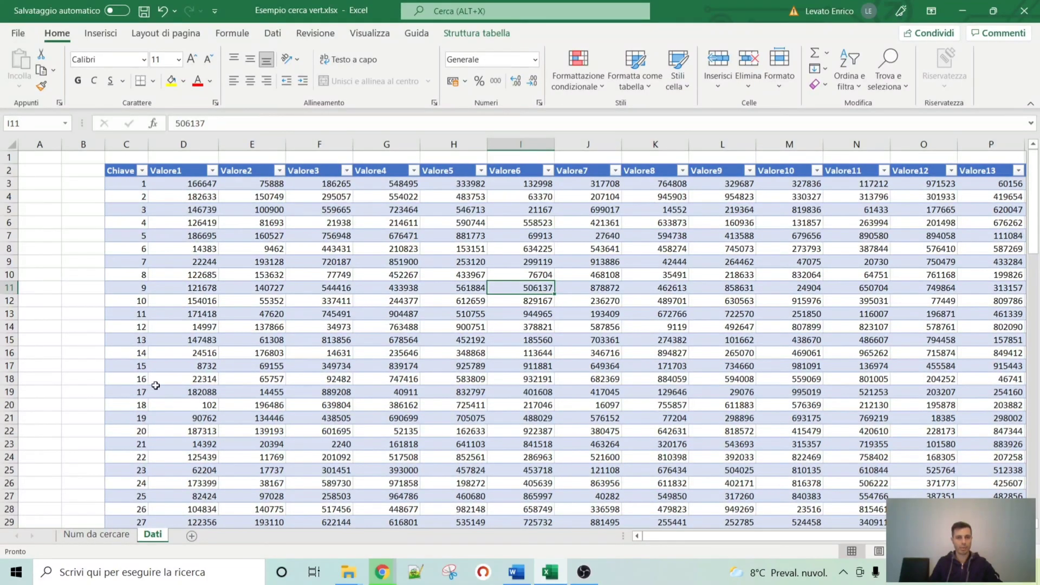
click(121, 539)
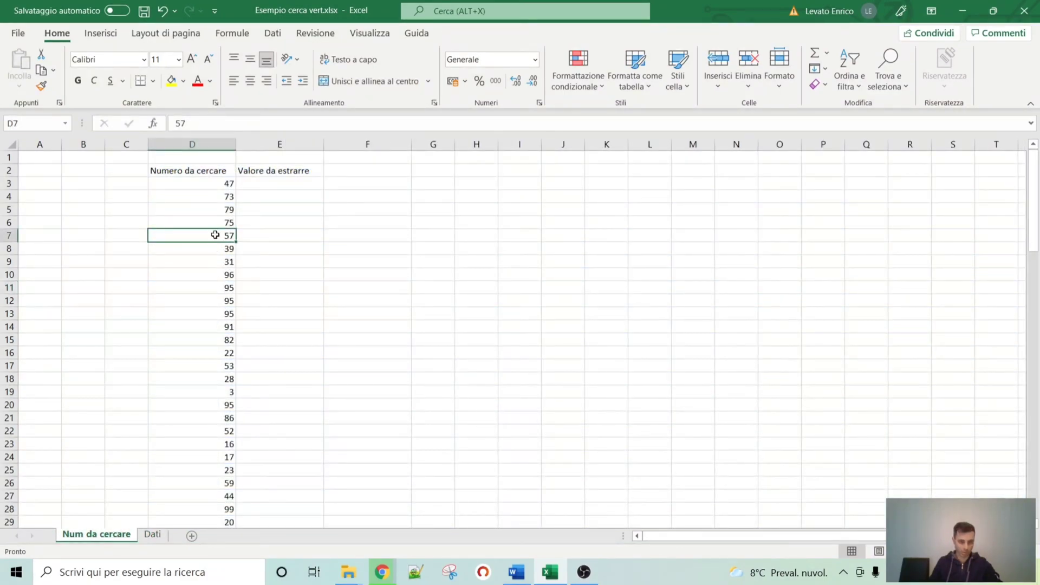
click(219, 185)
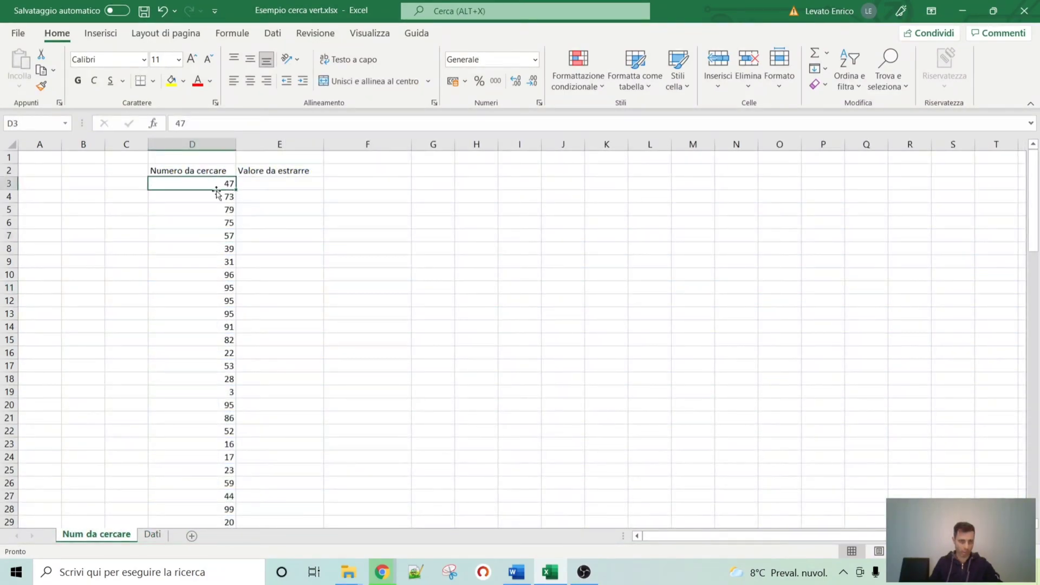
- Look up key 47 in the Chiave column of the Dati sheet and inspect its row at the Valore7 column
click(153, 535)
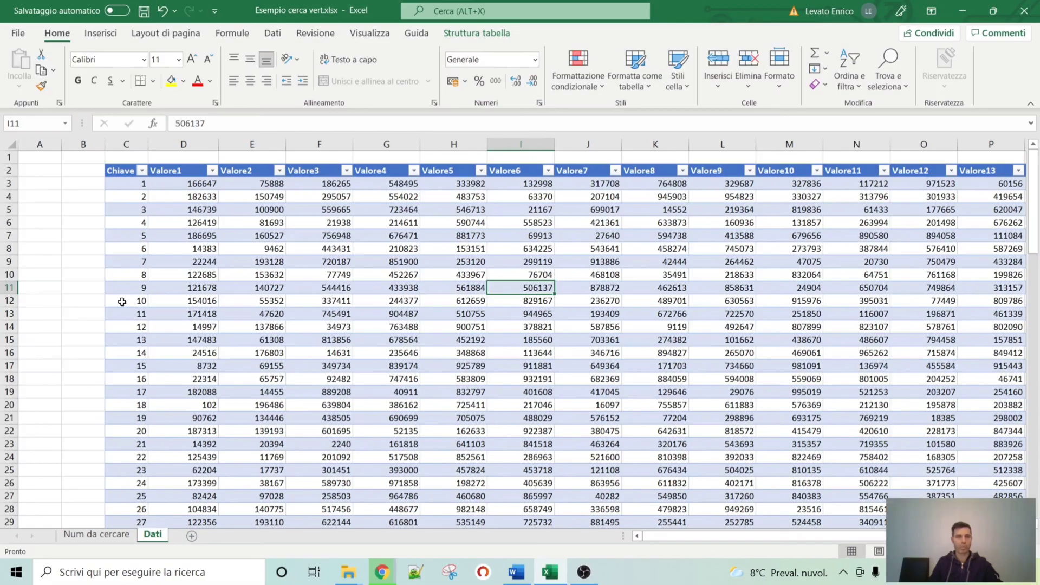
scroll(122, 302, down, 8)
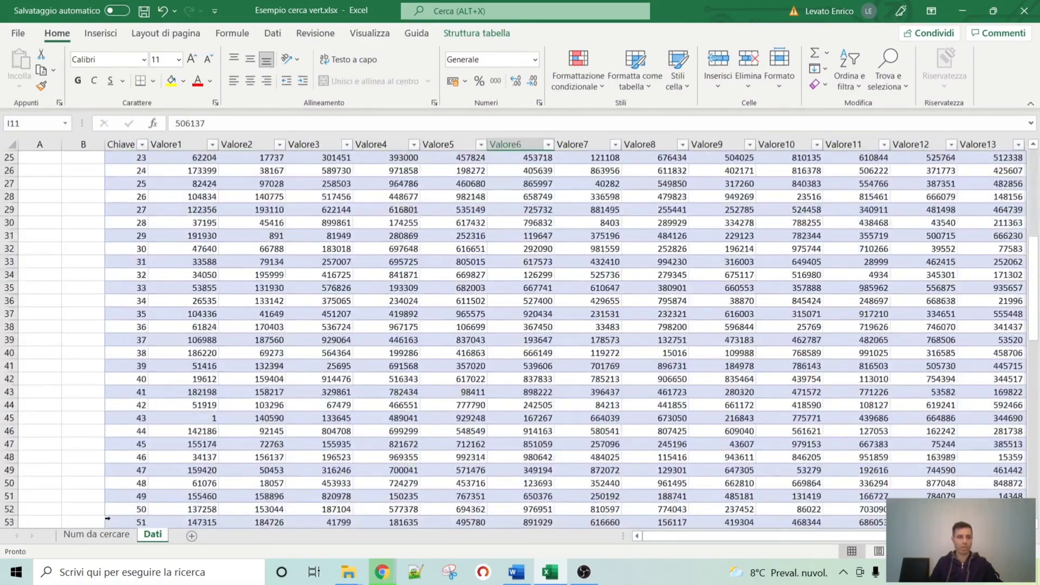
click(97, 535)
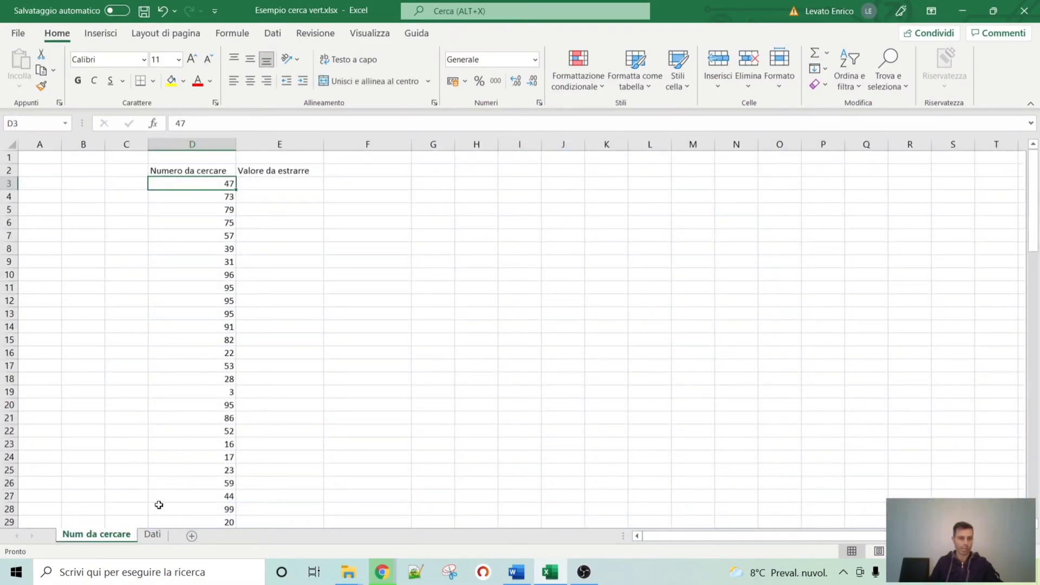
click(153, 534)
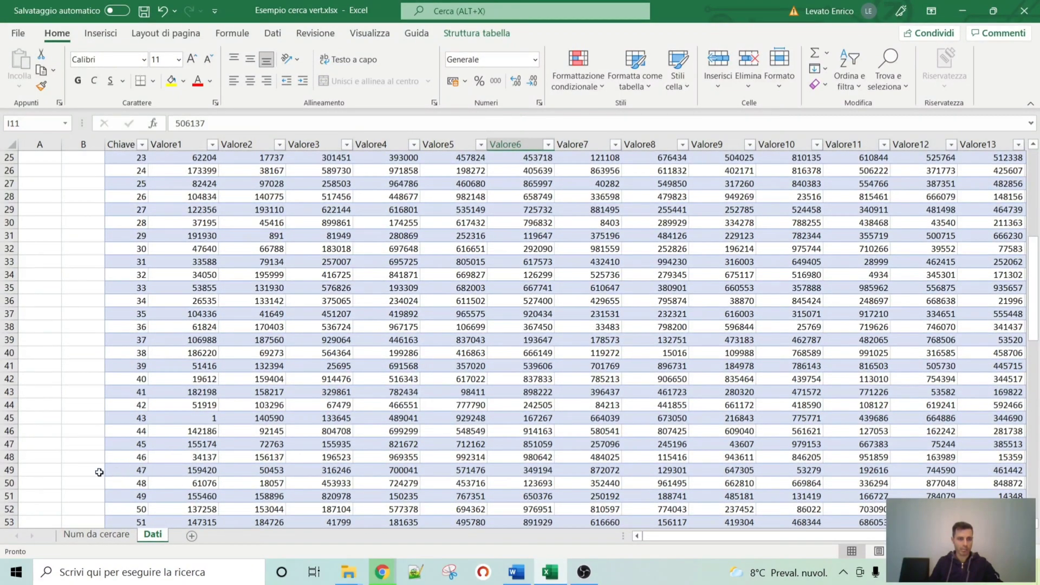
click(10, 470)
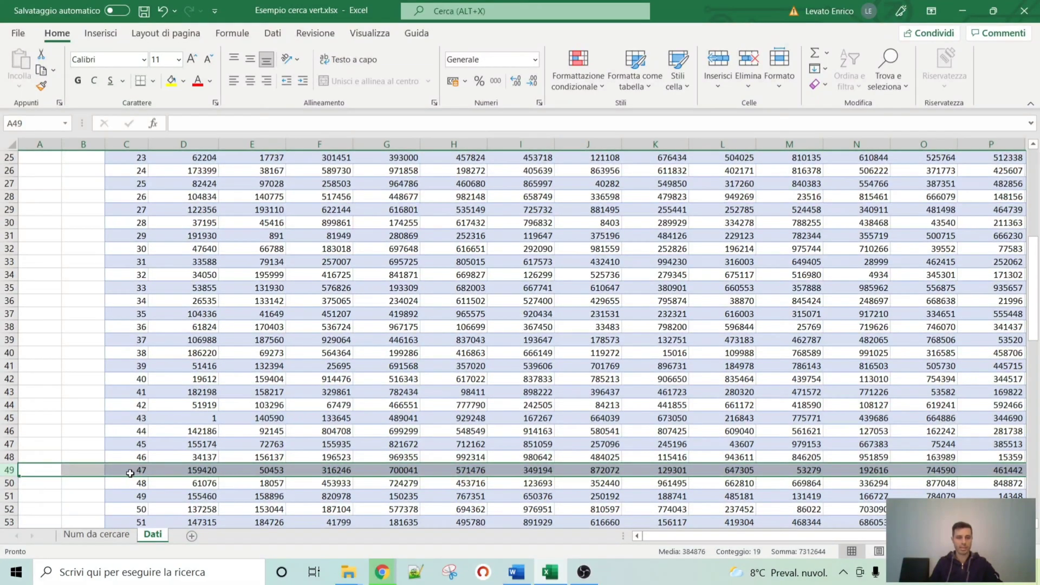
click(600, 472)
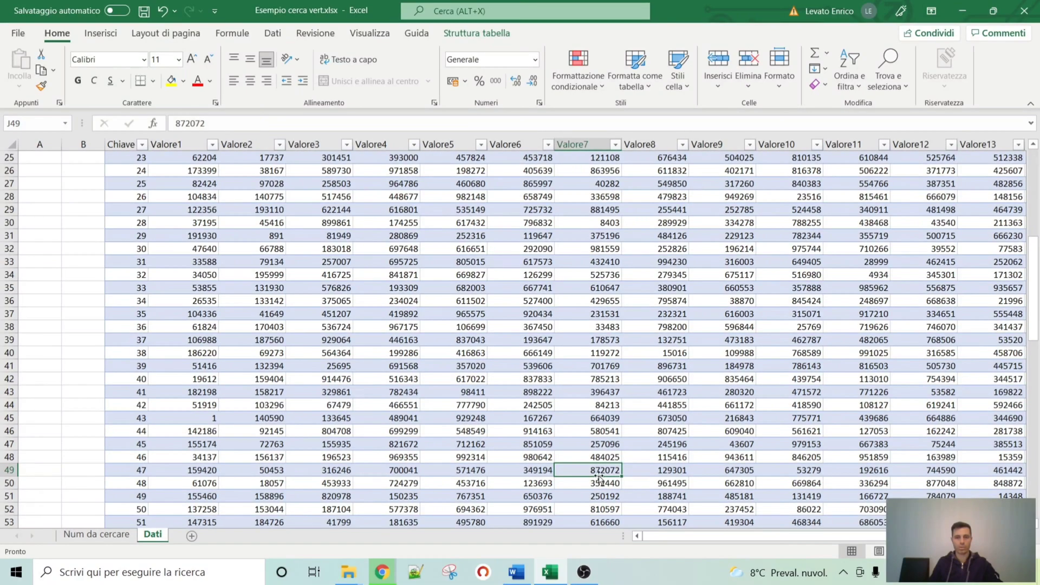
scroll(600, 474, up, 8)
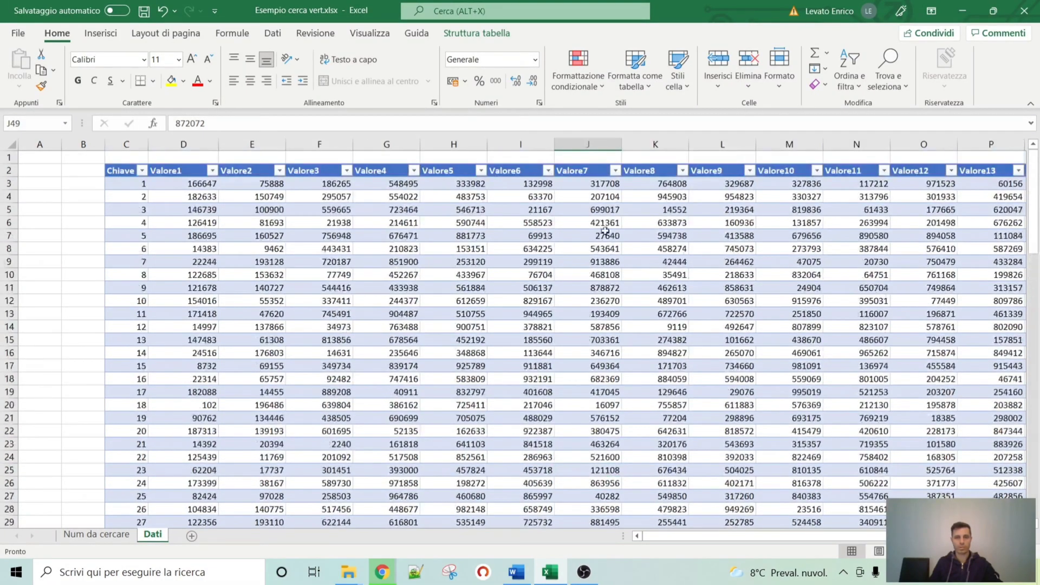
scroll(576, 341, down, 7)
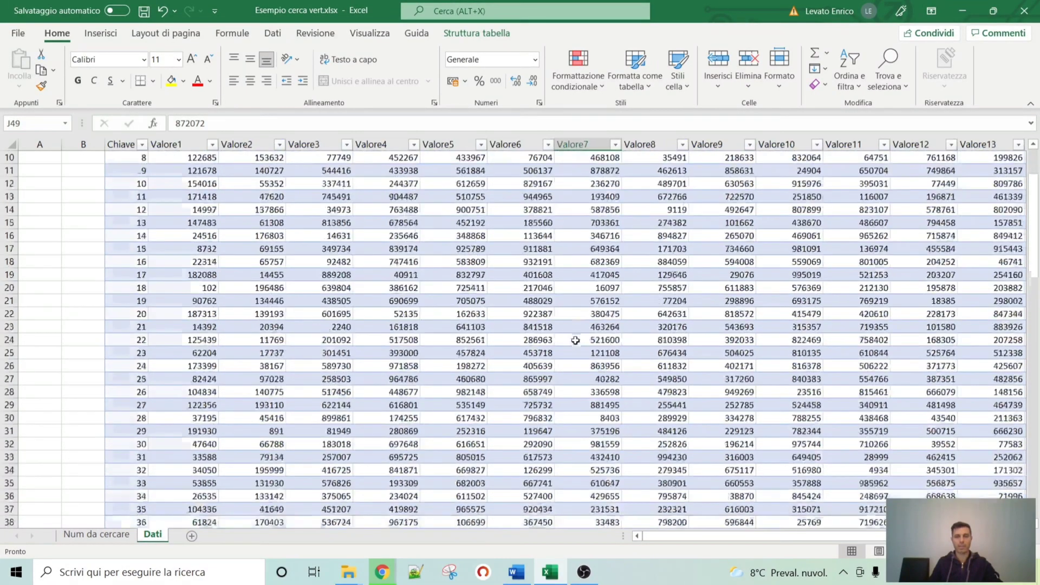
scroll(597, 439, down, 4)
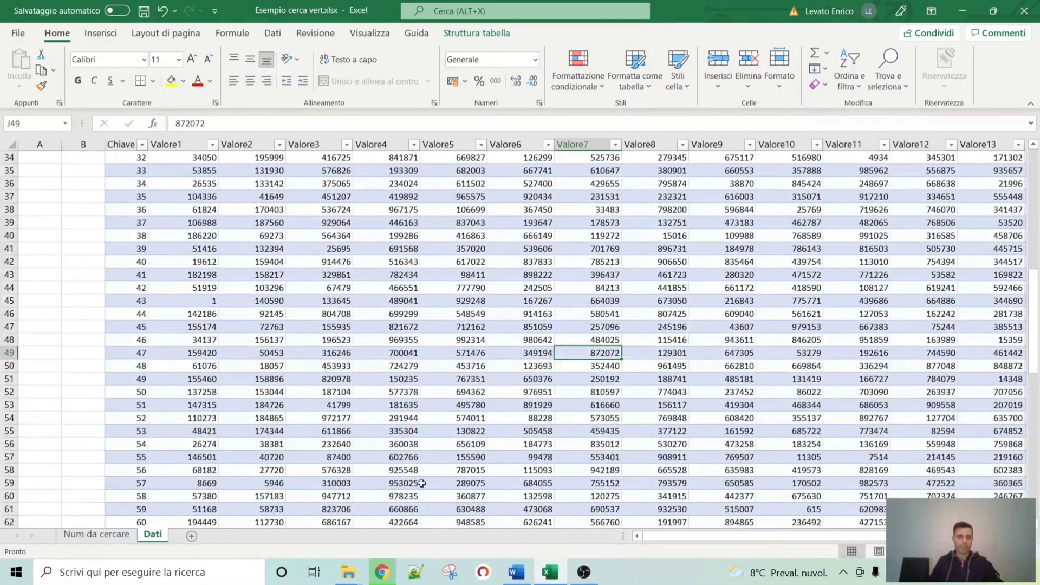
- Review the Numero da cercare column and the Valore da estrarre header on the Num da cercare sheet
click(95, 537)
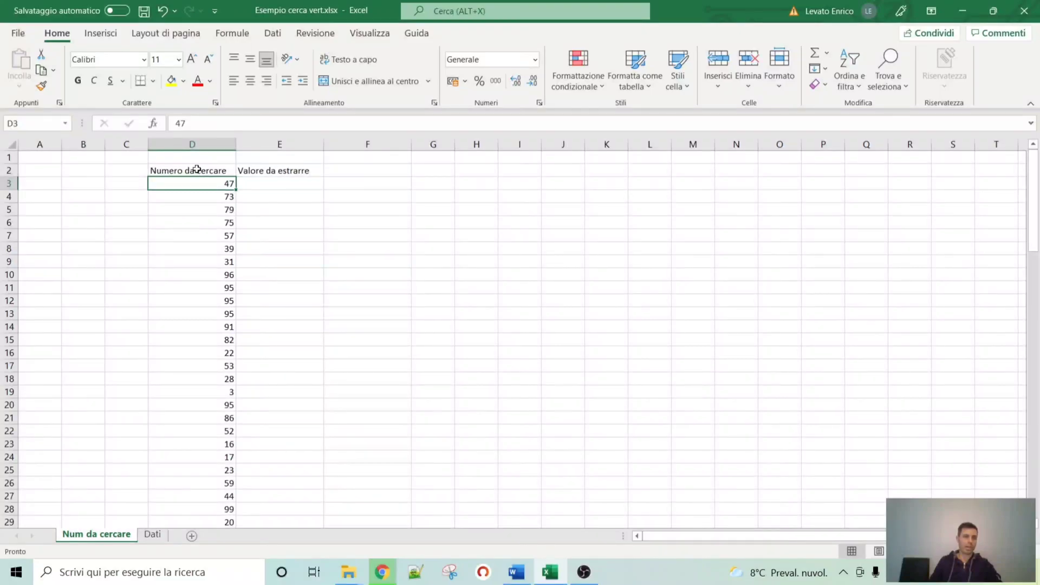
click(193, 143)
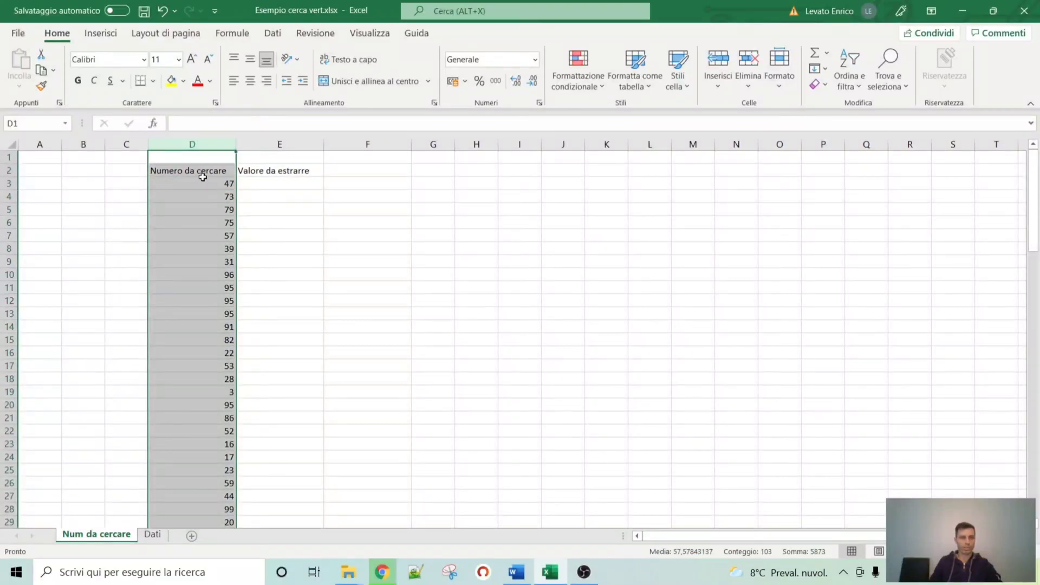
click(189, 169)
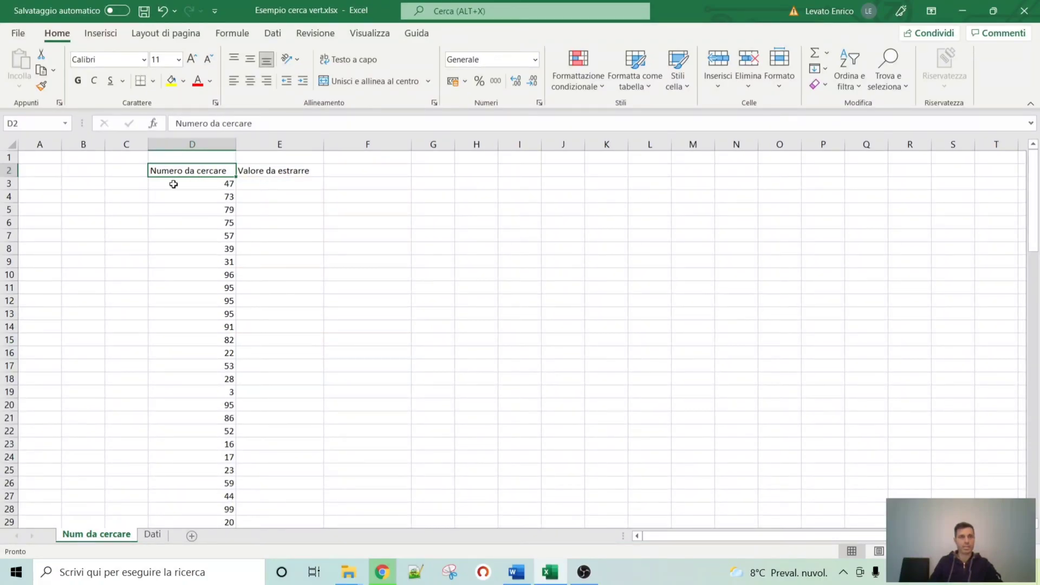
click(225, 184)
click(284, 172)
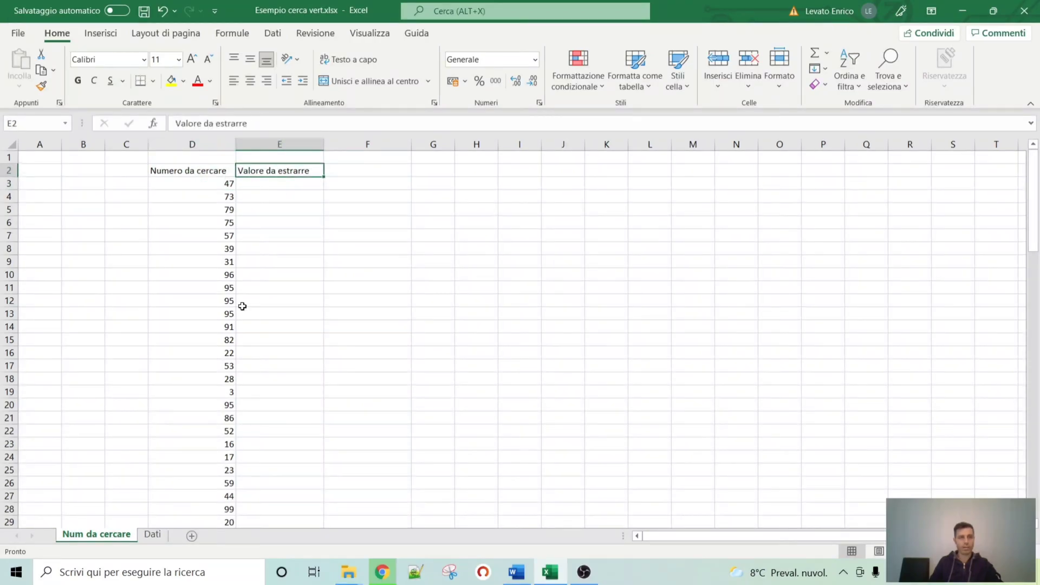
- Examine the whole Valore7 column of the Dati table as the source of the values to extract
click(153, 535)
click(592, 143)
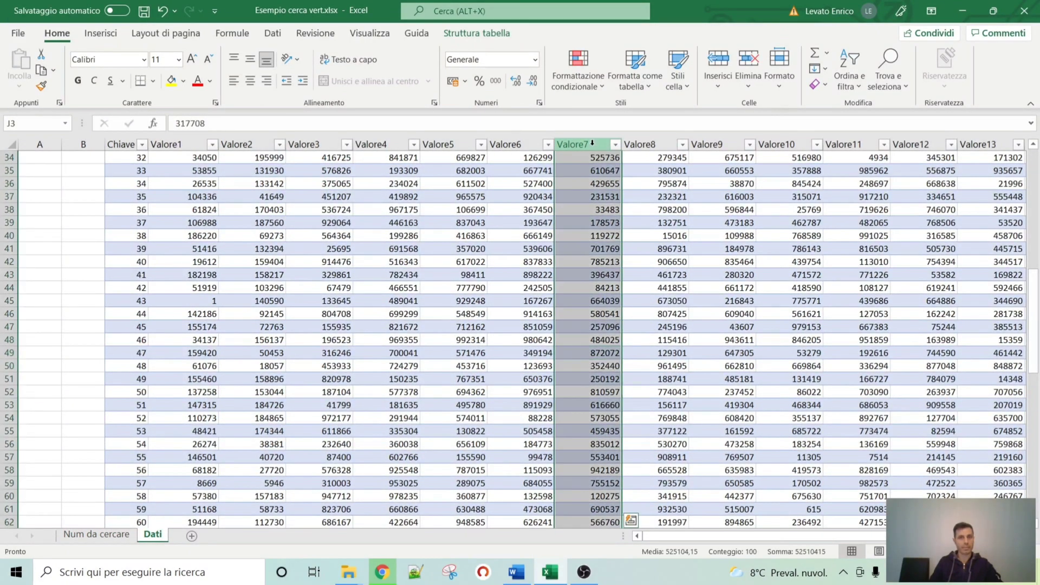
scroll(568, 280, up, 11)
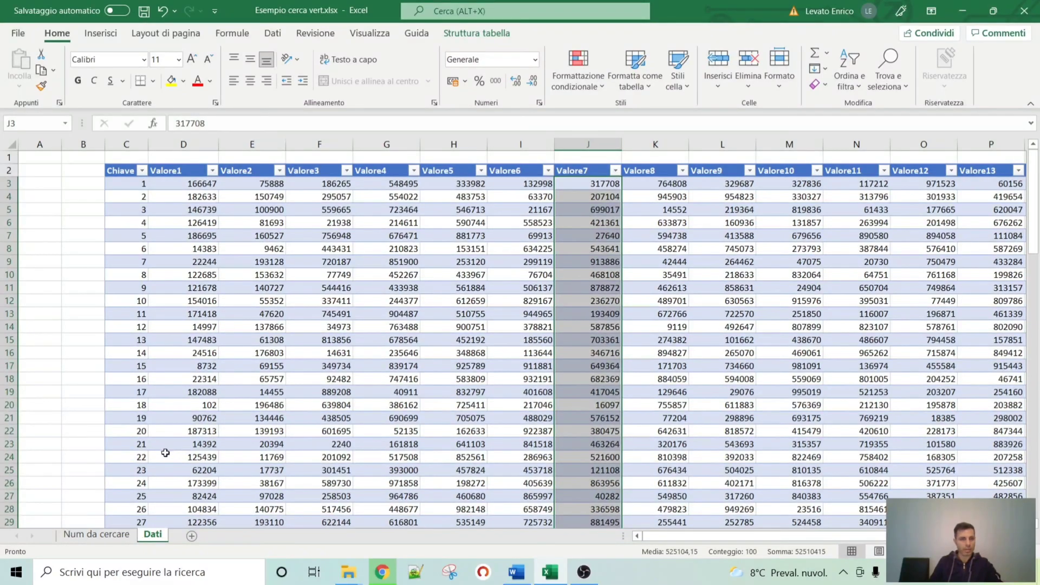
scroll(158, 469, down, 5)
scroll(159, 470, down, 4)
- Trace the first lookup number, 47, from the Num da cercare sheet to its Valore7 cell on the Dati sheet
key(ctrl+Page_Up)
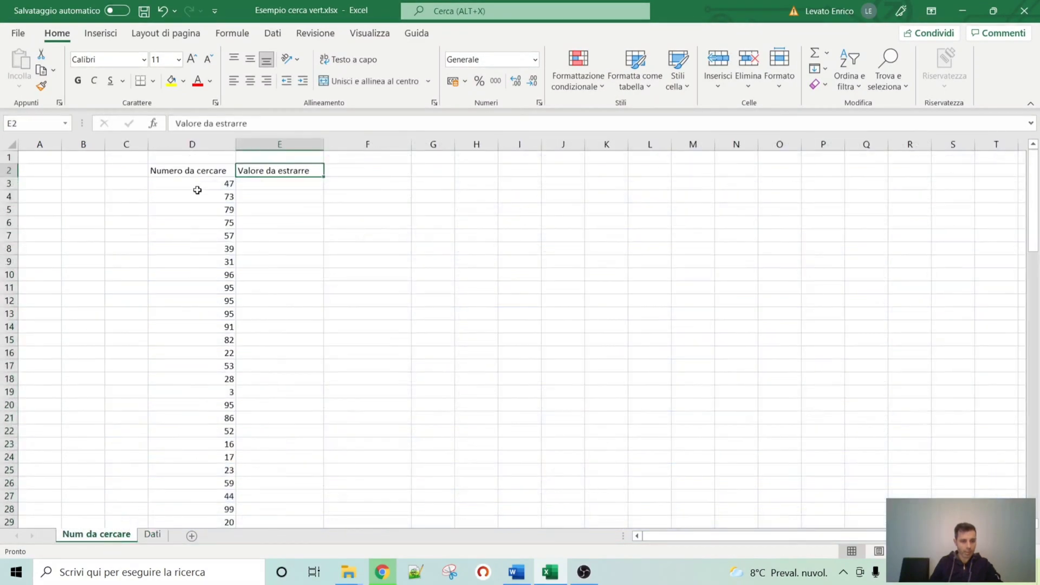
click(152, 535)
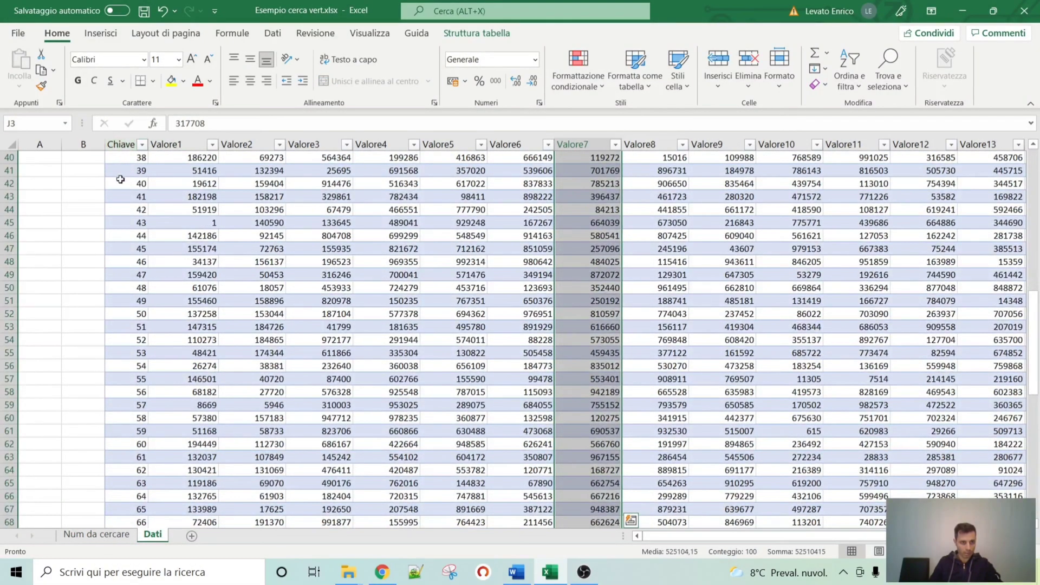
click(126, 276)
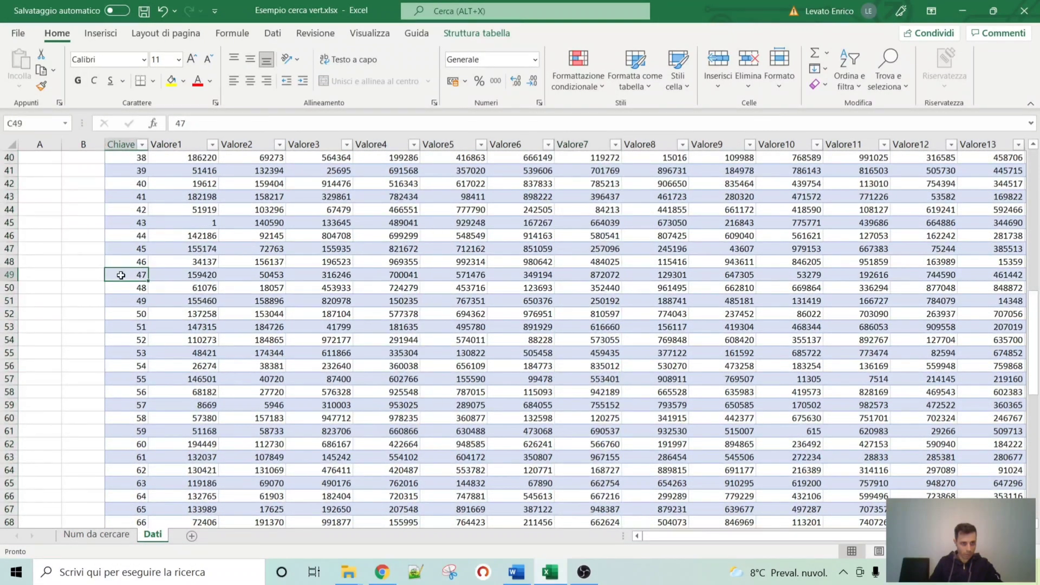
click(10, 275)
click(598, 277)
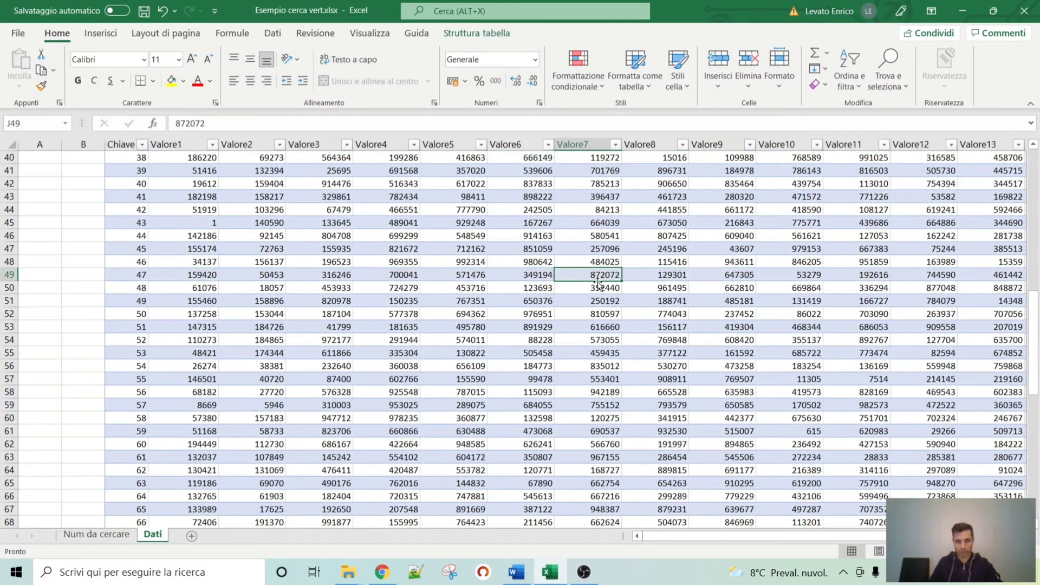
scroll(598, 282, up, 2)
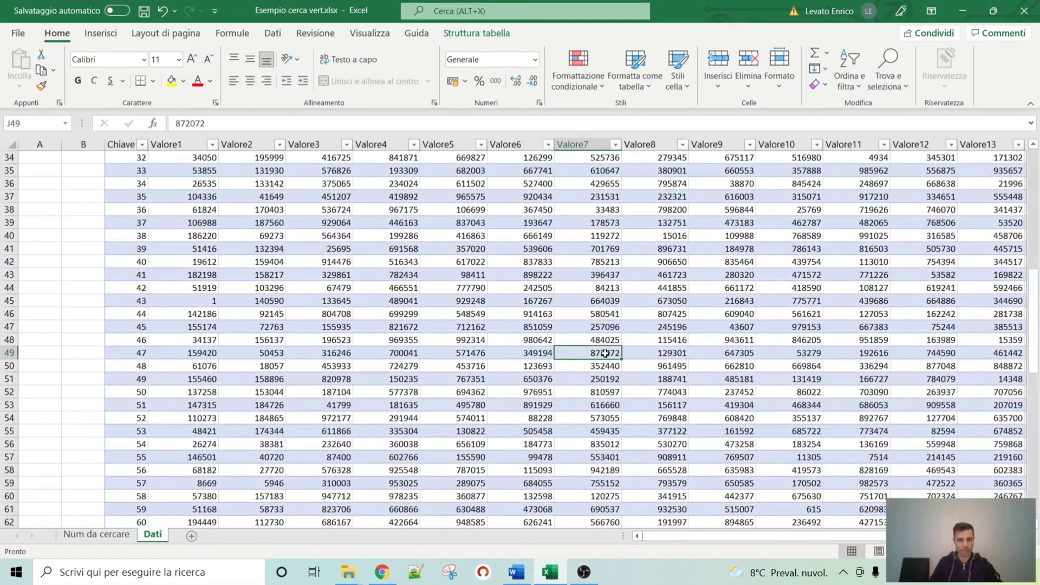
- Begin a CERCA.VERT formula in cell E3 of the Num da cercare sheet with D3 as the lookup value
click(124, 538)
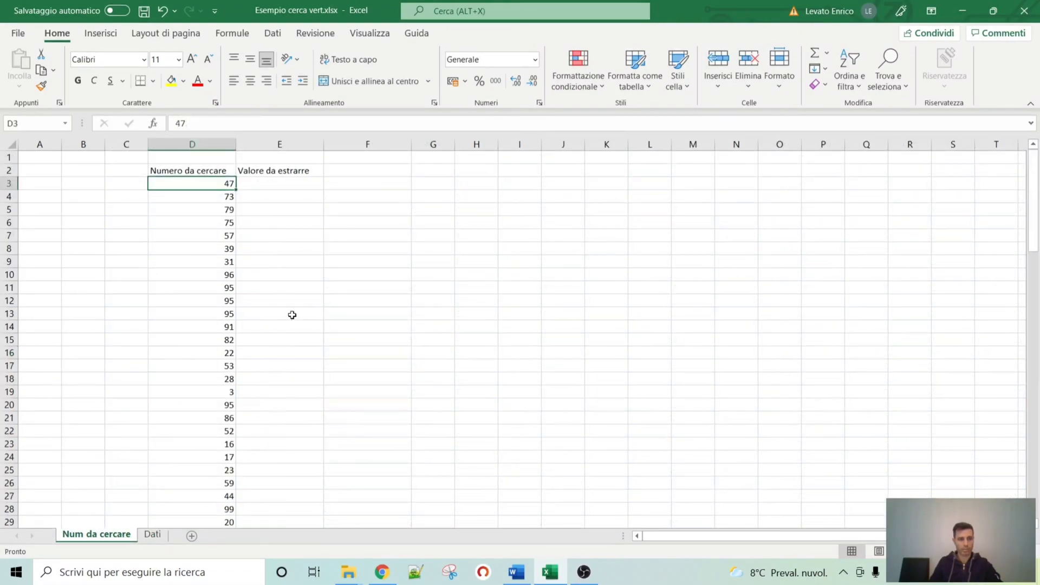
click(301, 183)
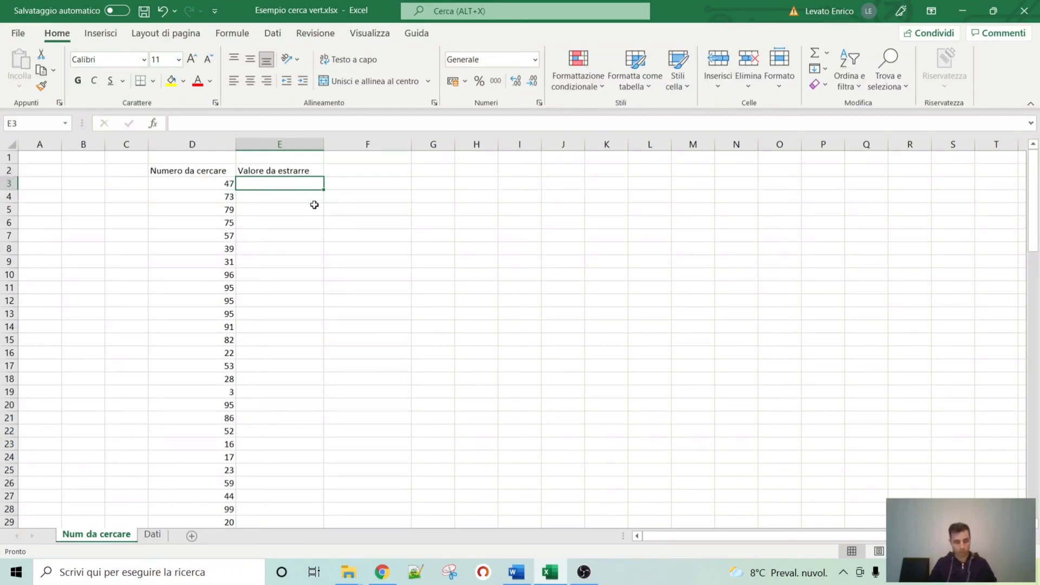
text(=)
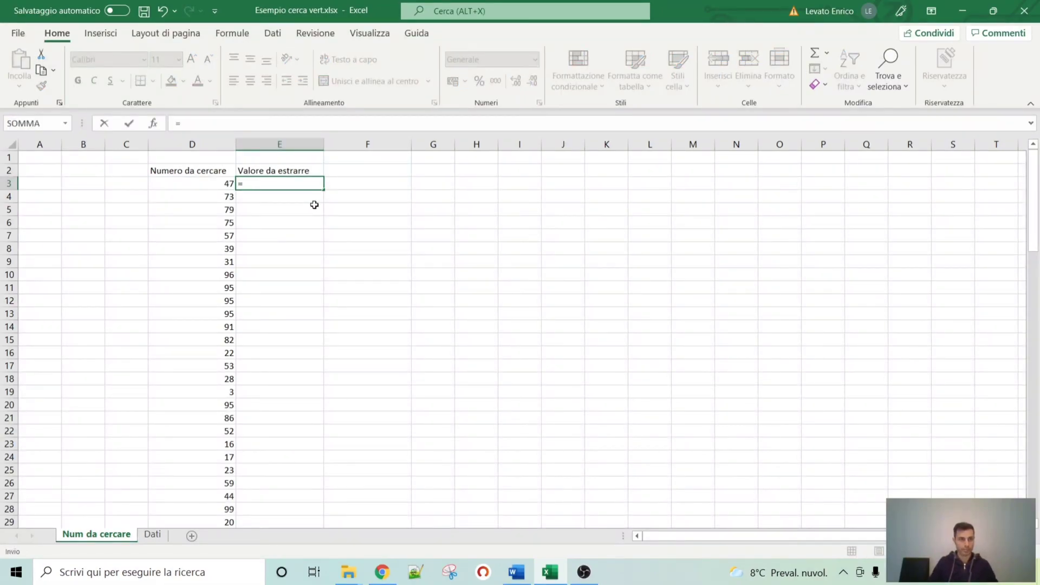
text(cerca)
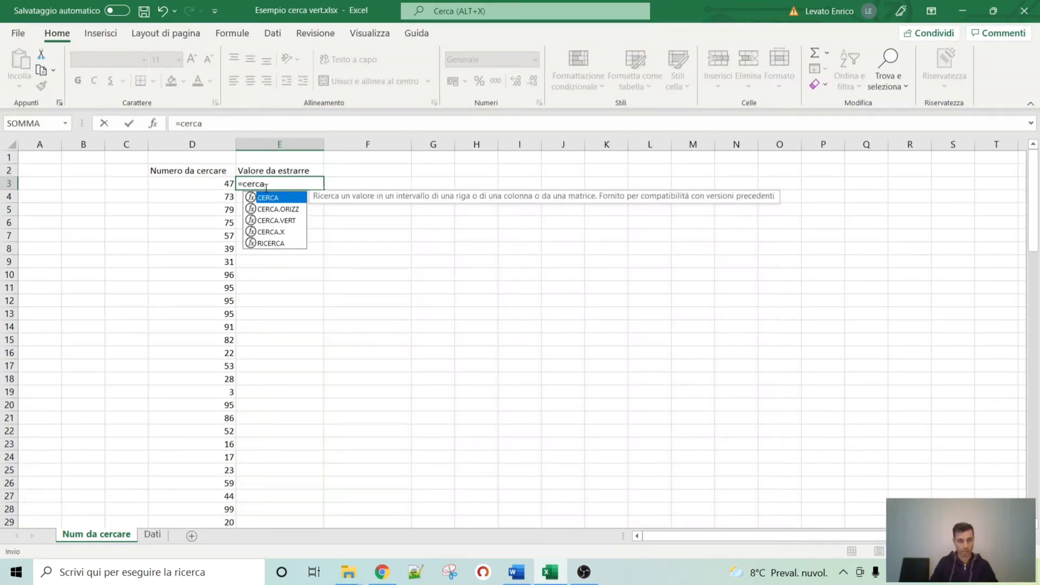
text(.vert)
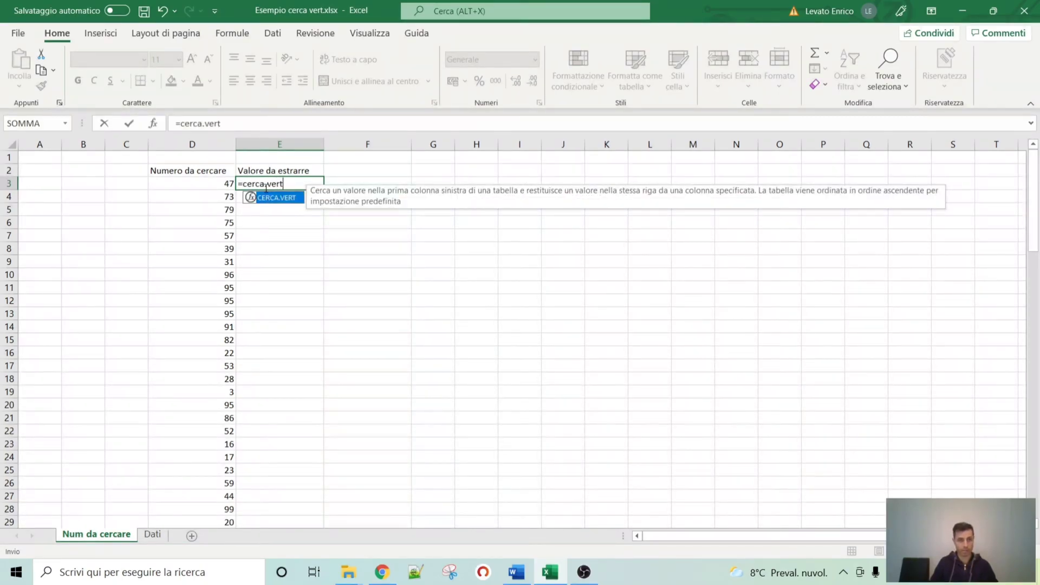
text(()
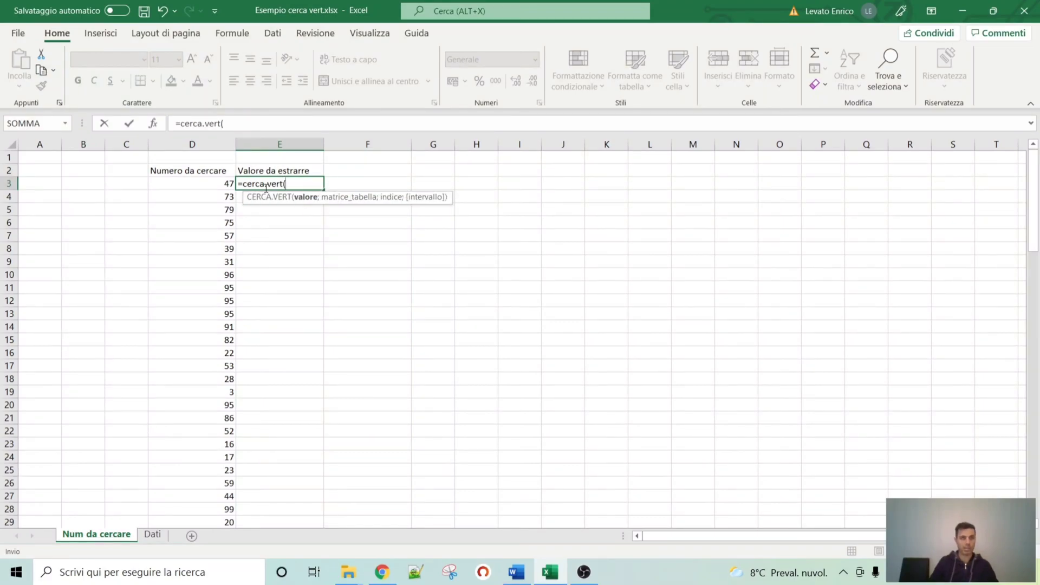
click(214, 186)
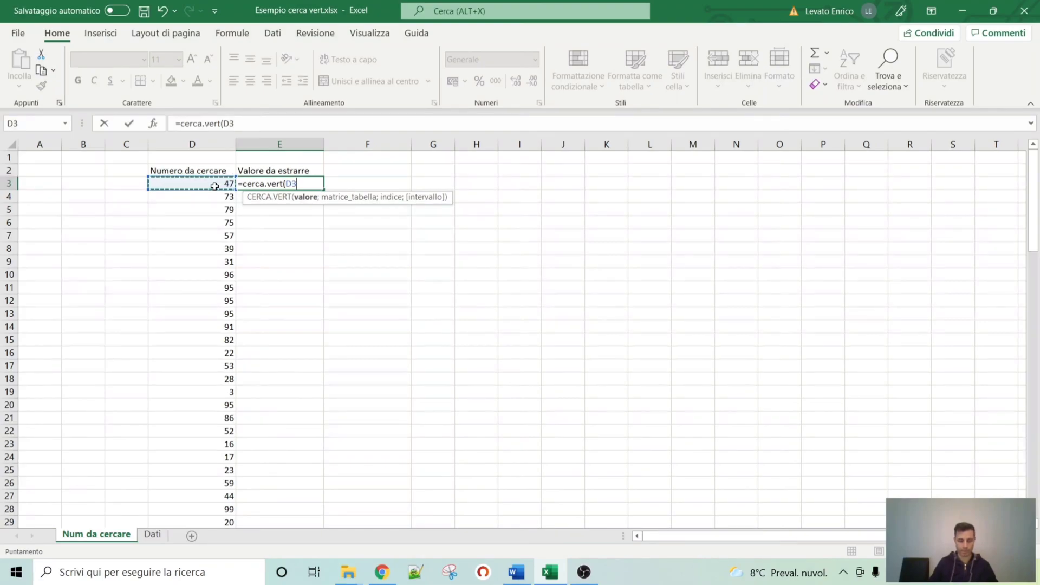
text(;)
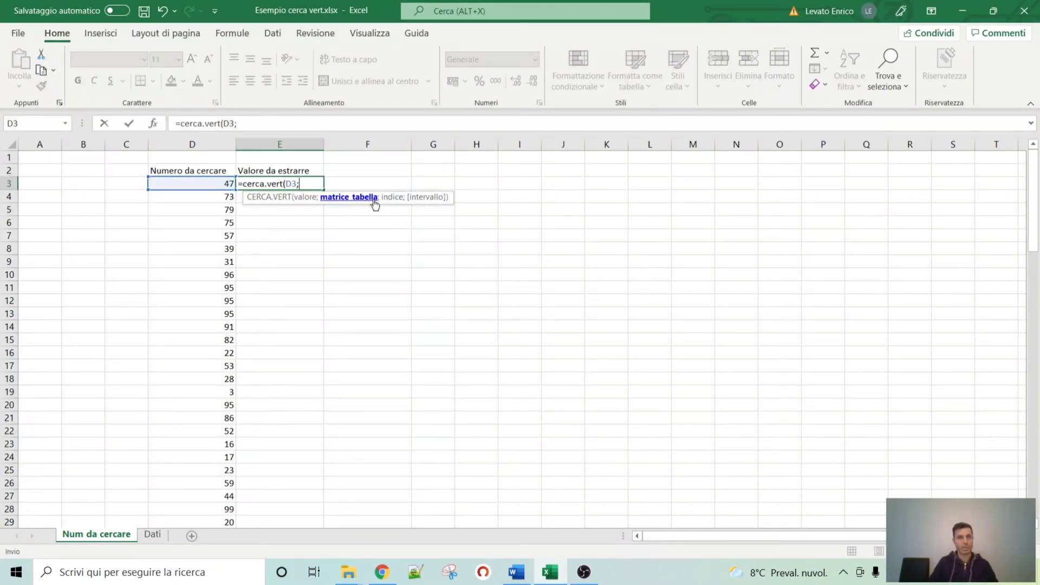
click(153, 537)
scroll(128, 299, up, 10)
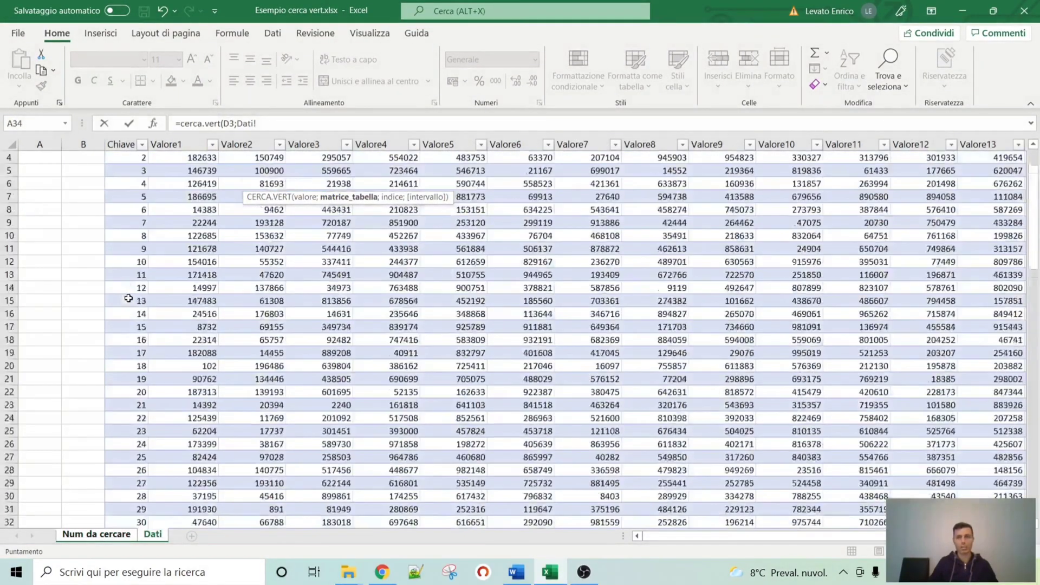
scroll(128, 299, up, 1)
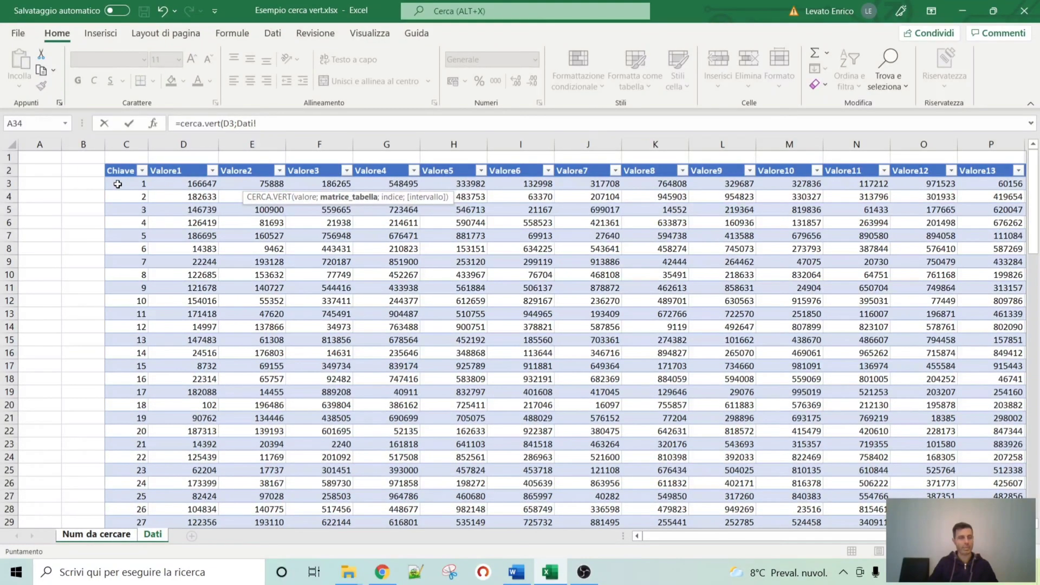
drag(822, 539, 755, 539)
click(185, 145)
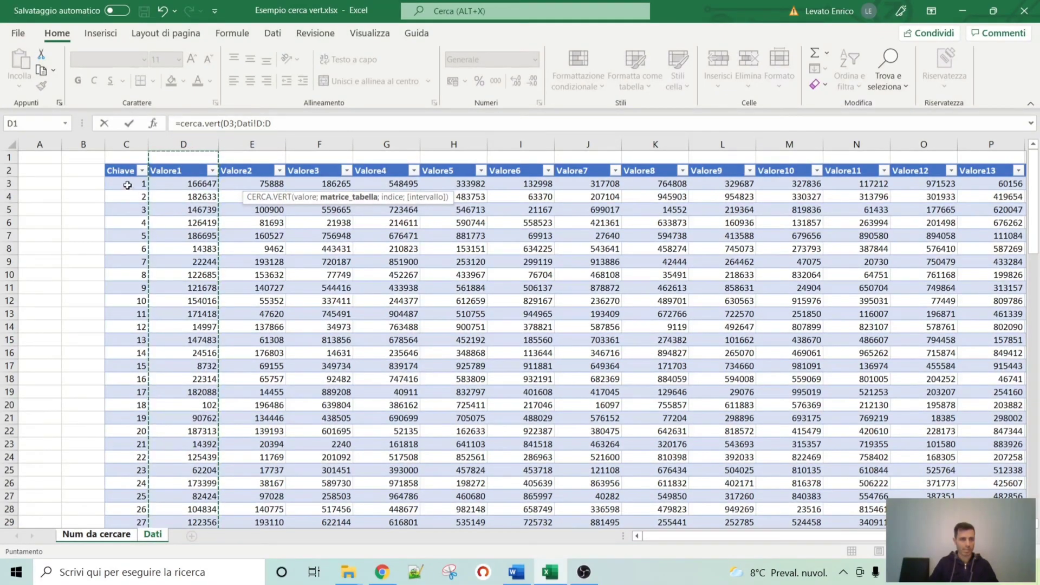
click(128, 185)
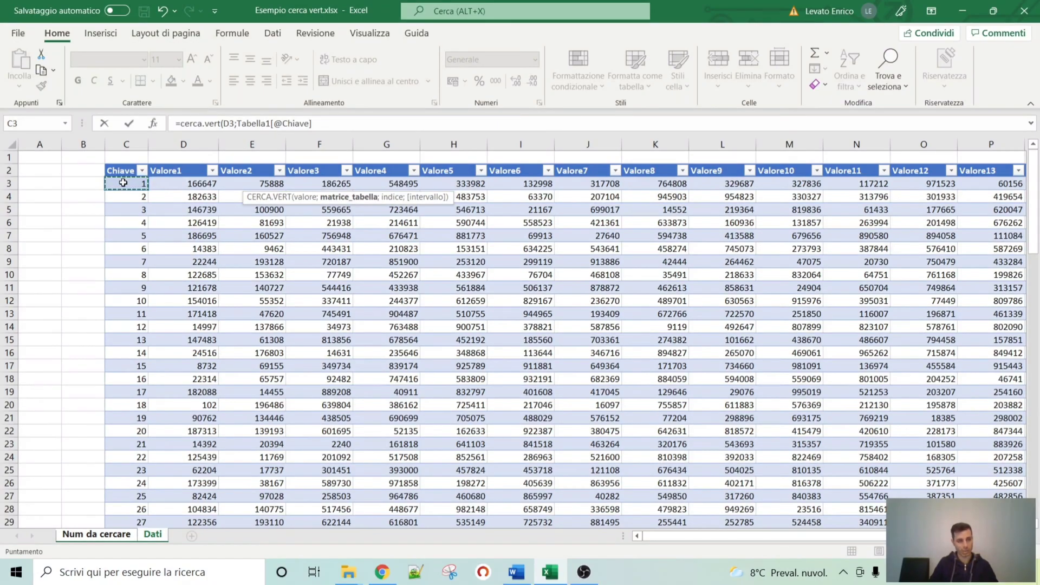
click(125, 535)
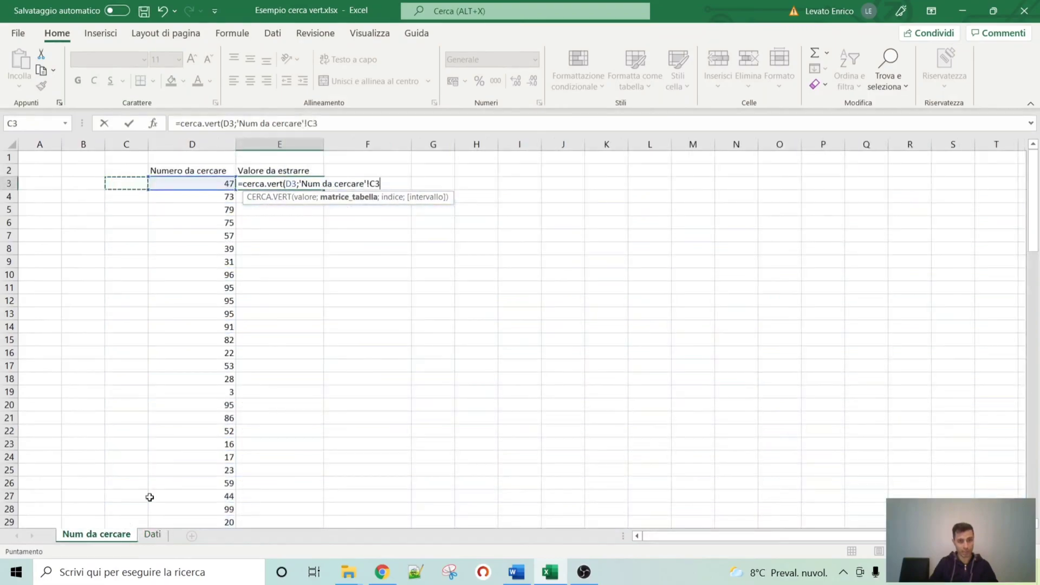
key(F2)
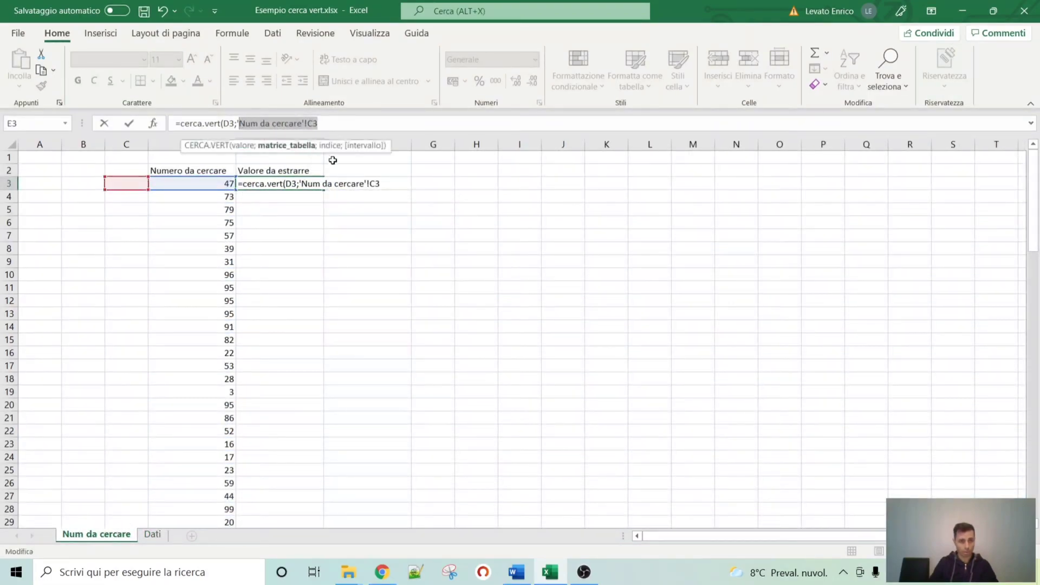
key(BackSpace)
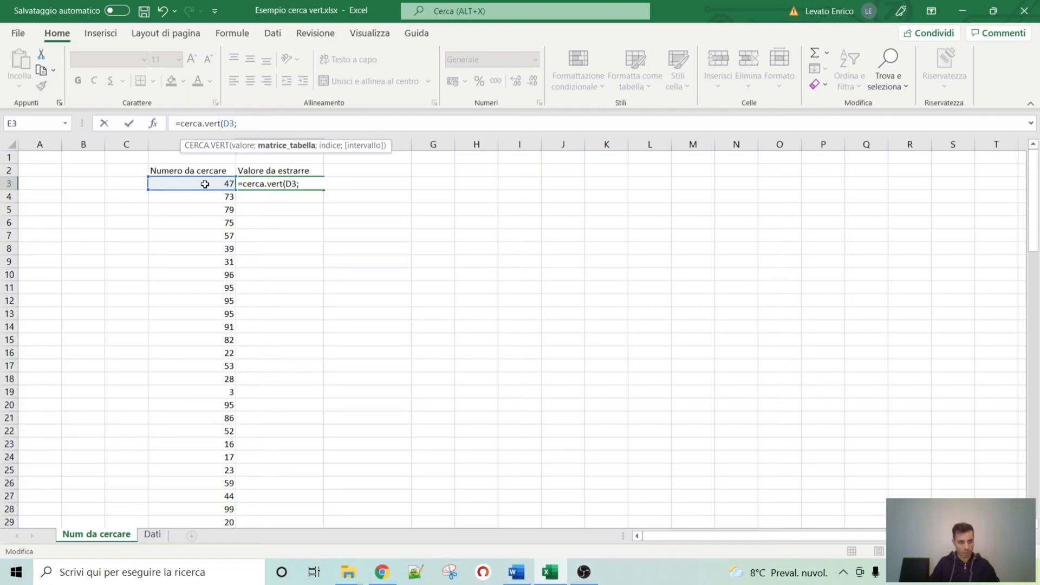
- Set the whole Tabella1 range on the Dati sheet, starting from C3, as the formula's matrice_tabella argument
click(150, 539)
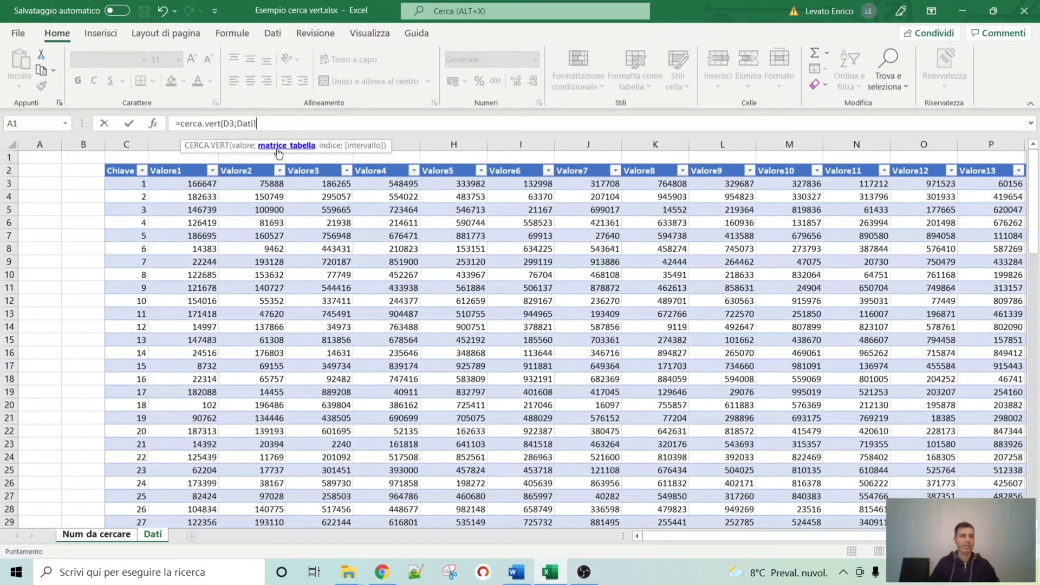
click(124, 186)
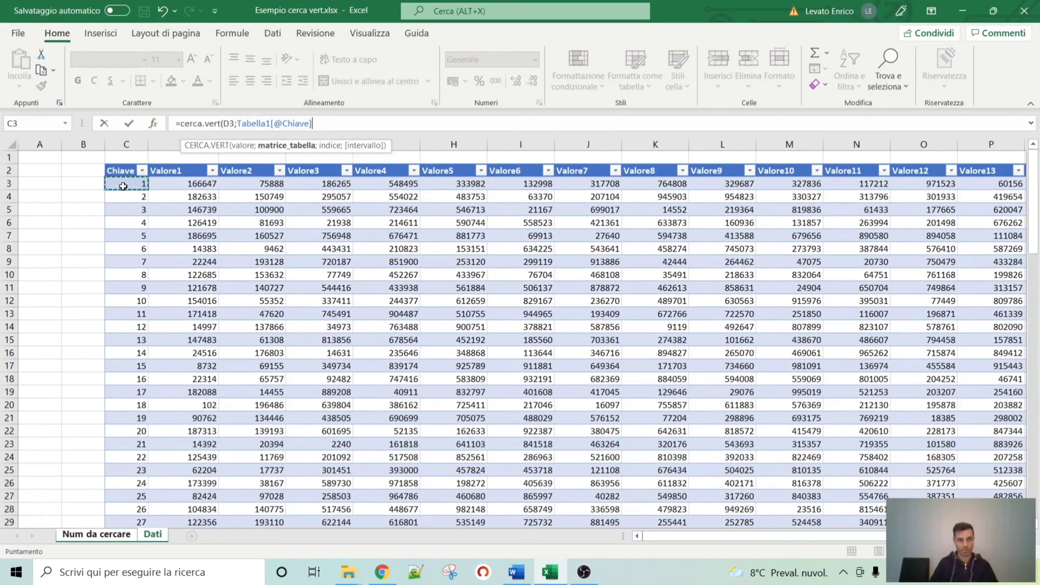
key(ctrl+shift+Down)
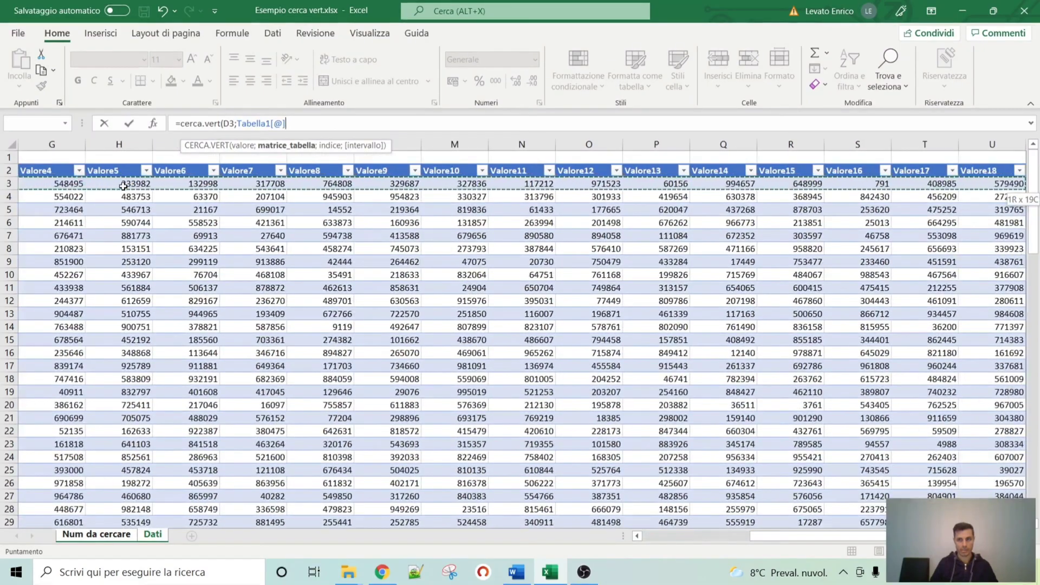
key(ctrl+shift+Right)
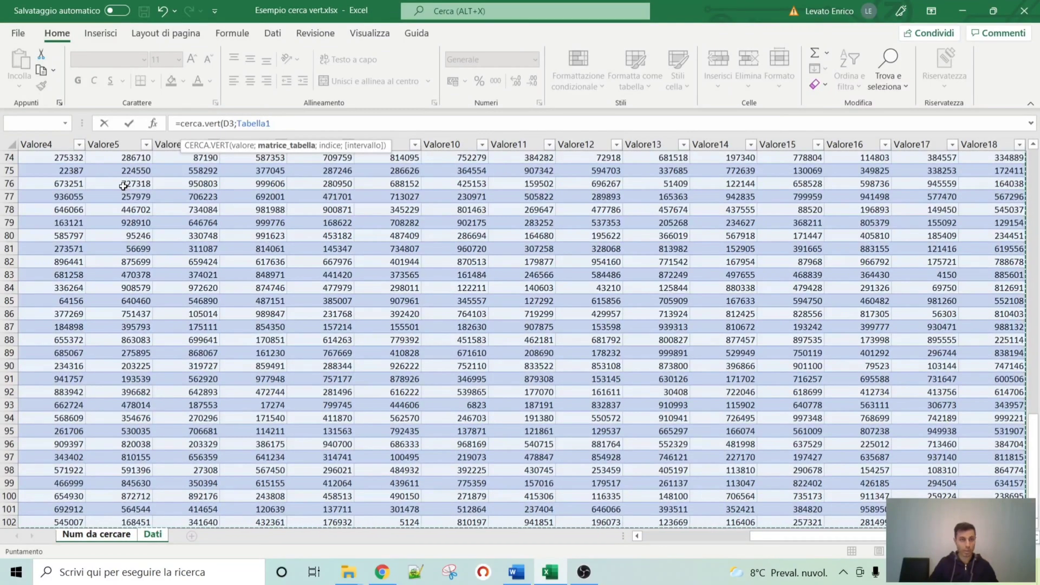
text(;)
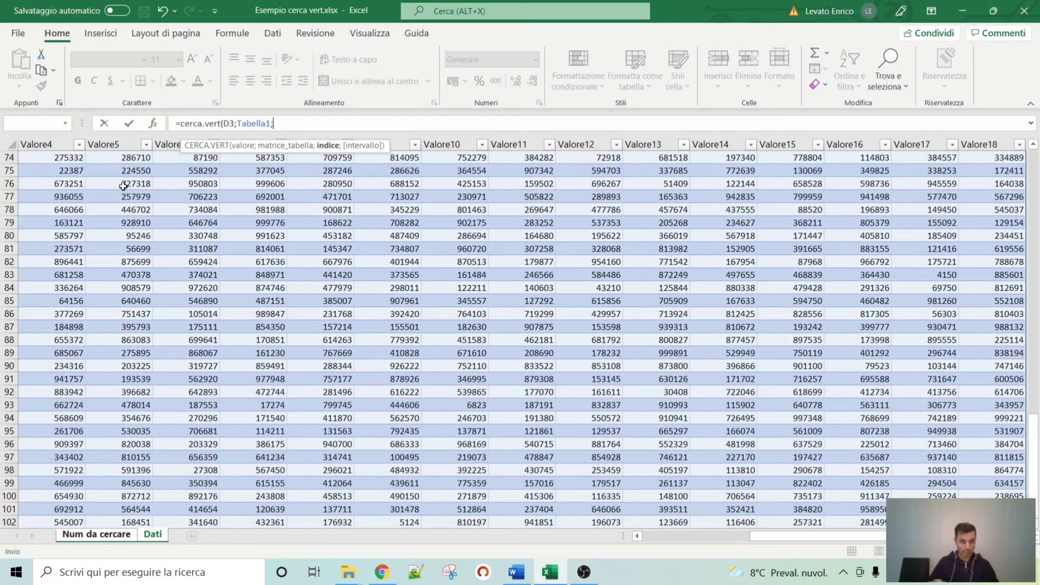
- Complete the CERCA.VERT formula with column index 8 and exact match FALSO, and enter it in E3
drag(778, 538, 683, 539)
scroll(241, 260, up, 5)
scroll(242, 260, up, 19)
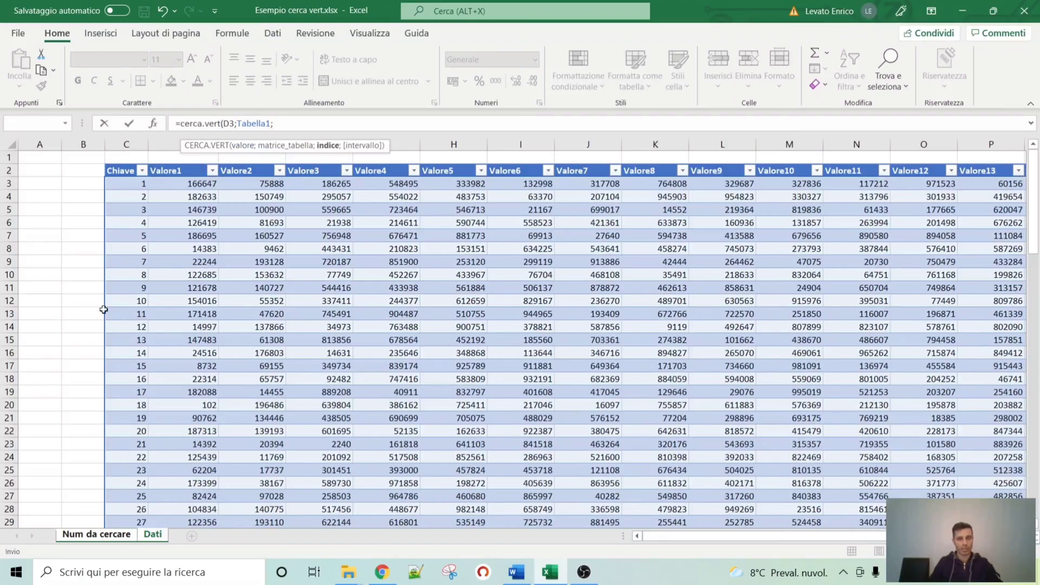
scroll(146, 251, down, 9)
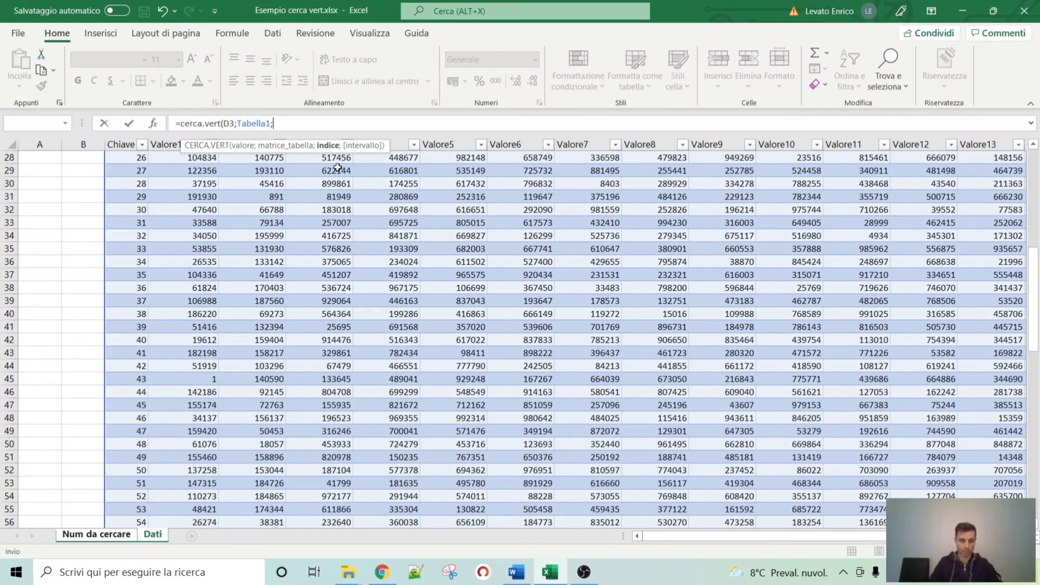
text(8;)
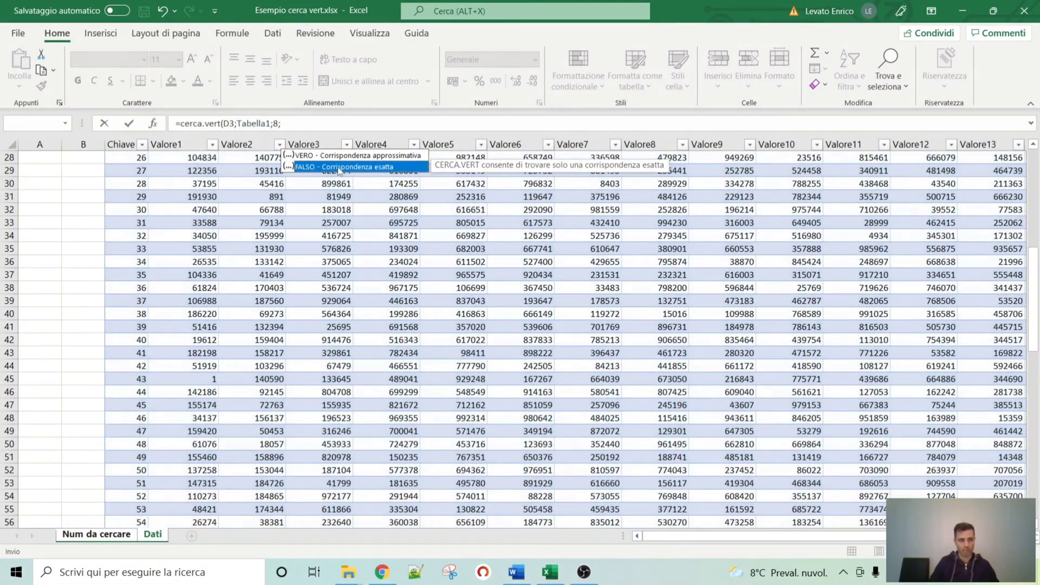
double_click(340, 167)
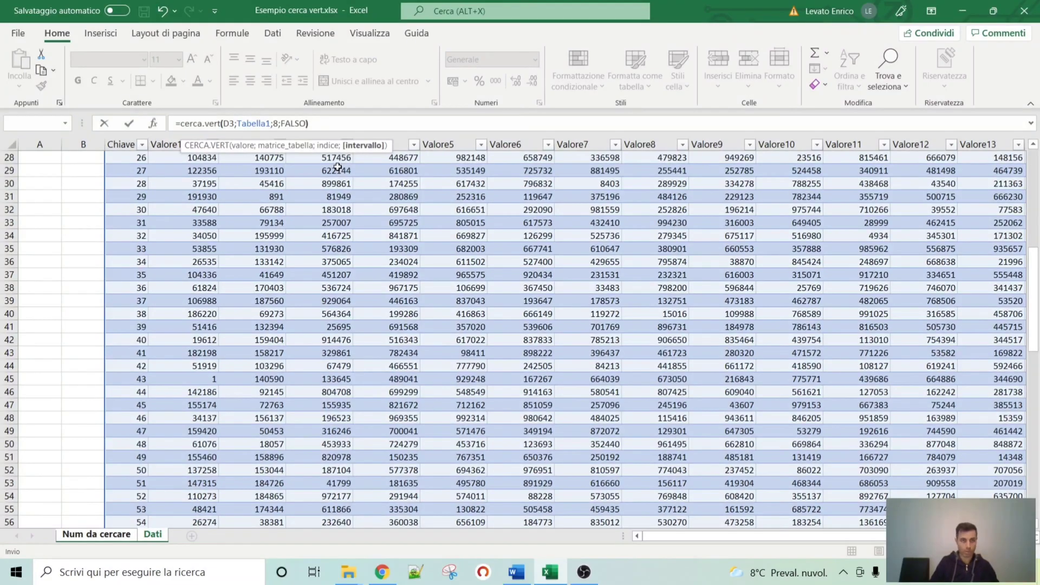
key(Return)
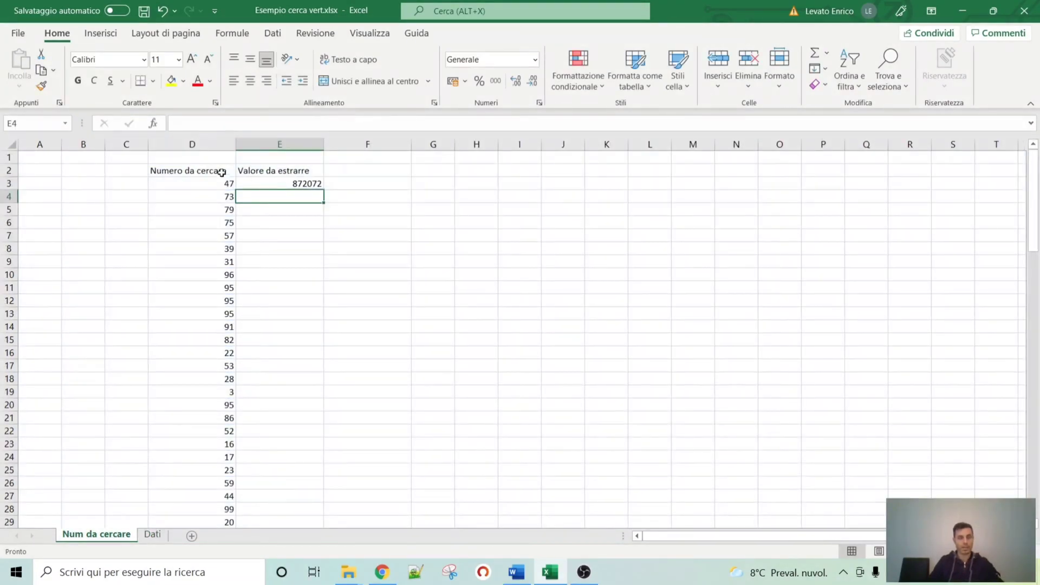
- Compare the value extracted in E3 with the Valore7 cell for key 47 on the Dati sheet
click(274, 184)
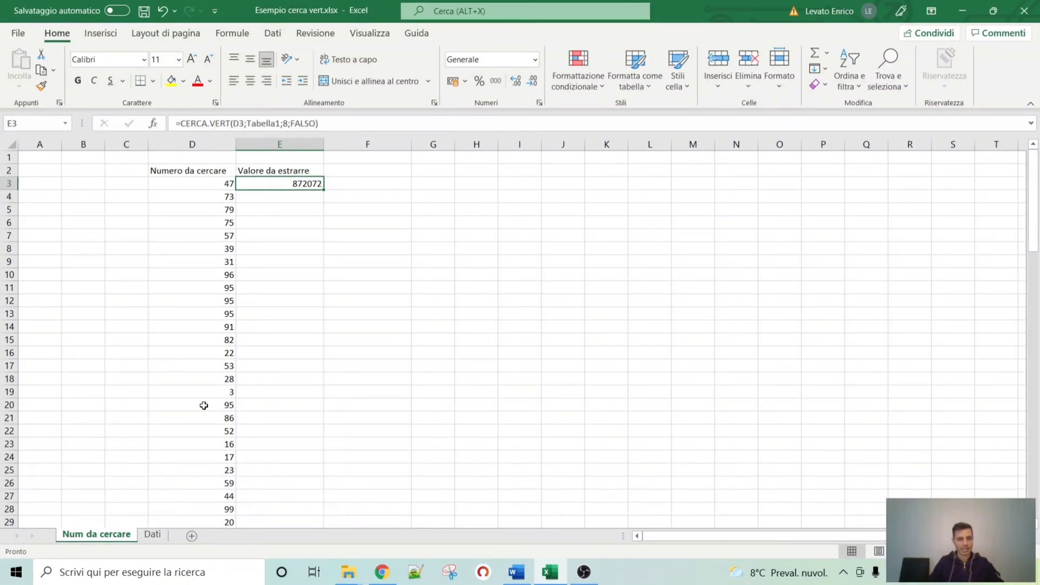
click(153, 535)
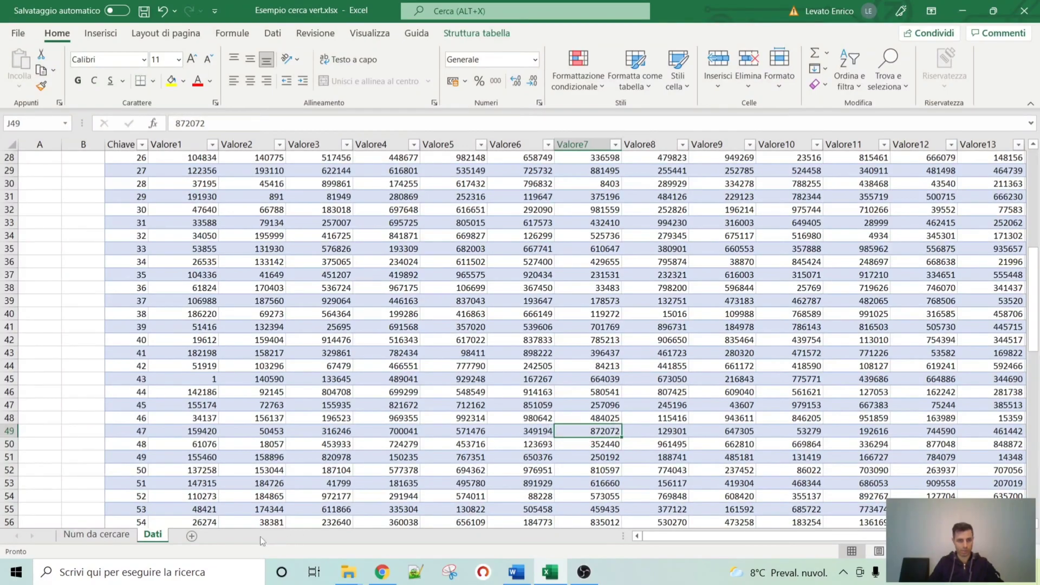
click(116, 538)
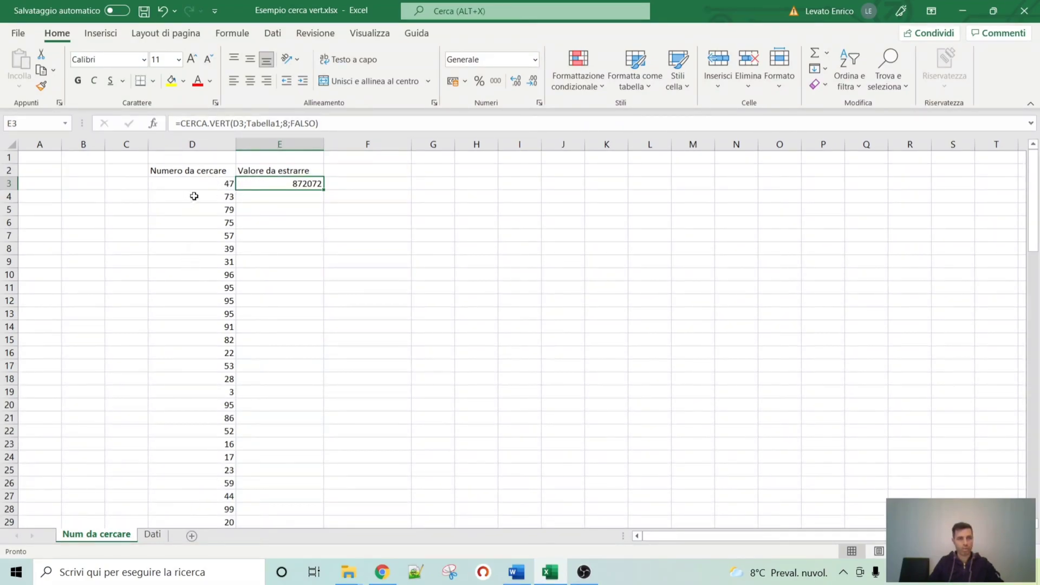
- Fill the E3 formula down the Valore da estrarre column to row 104 and review the extracted values
double_click(324, 190)
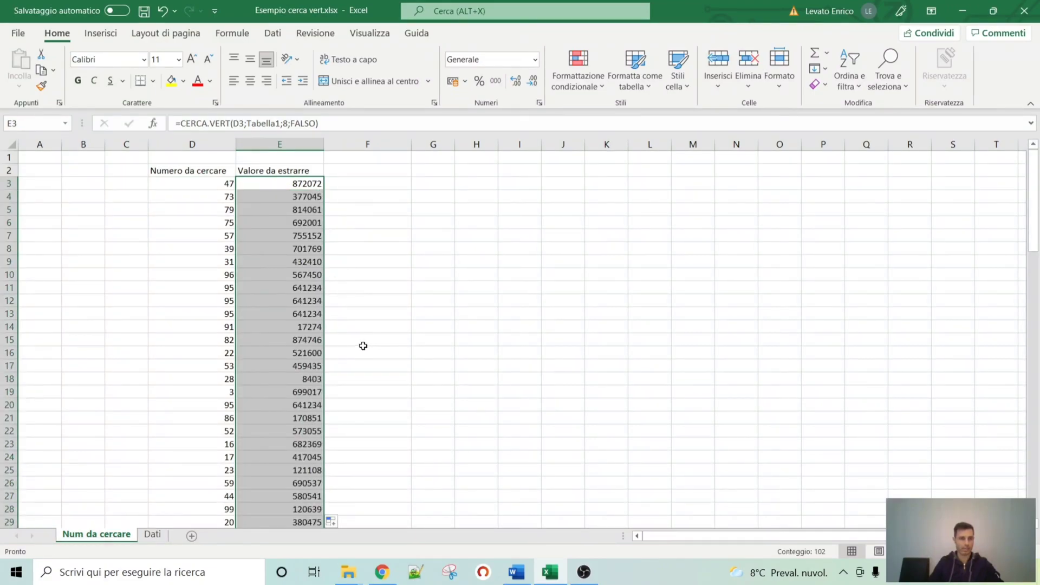
scroll(363, 346, down, 13)
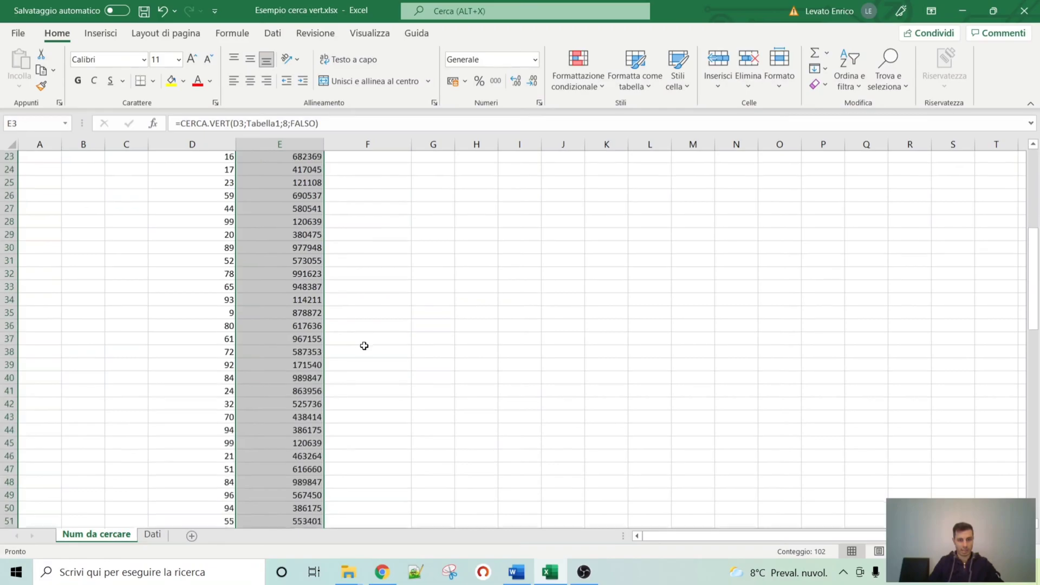
scroll(364, 346, down, 8)
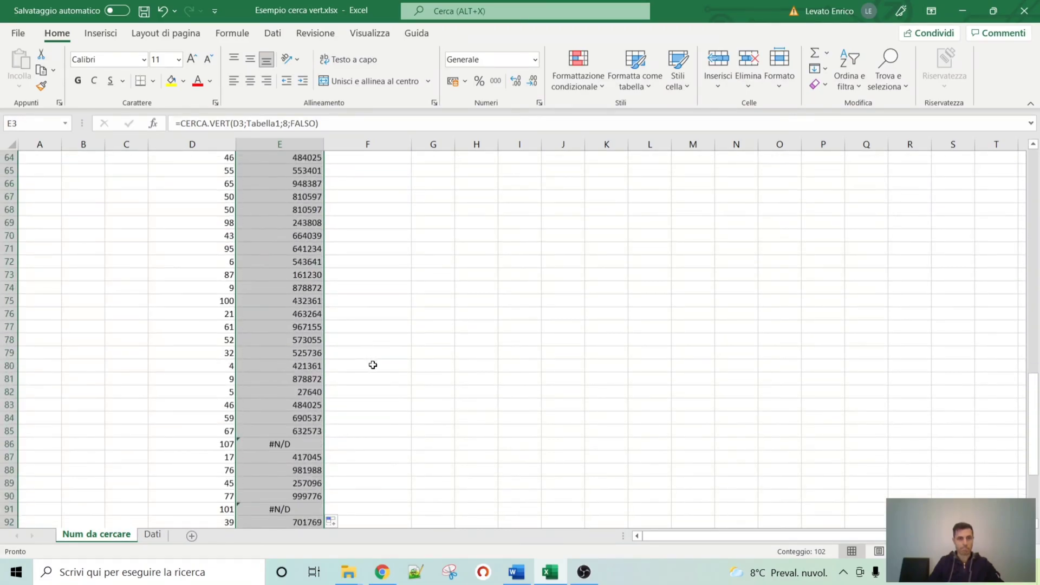
scroll(399, 446, down, 3)
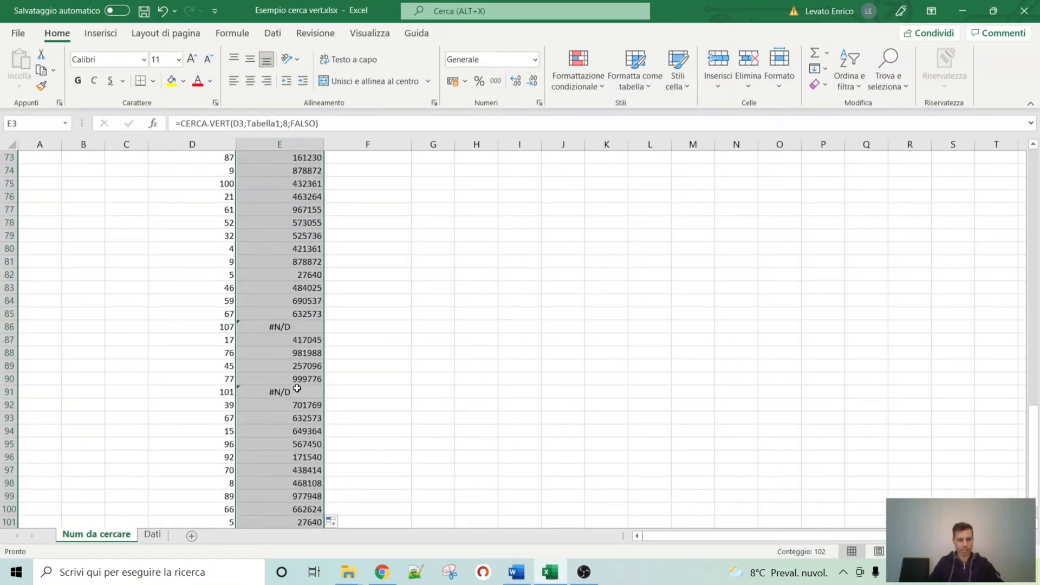
scroll(320, 406, down, 3)
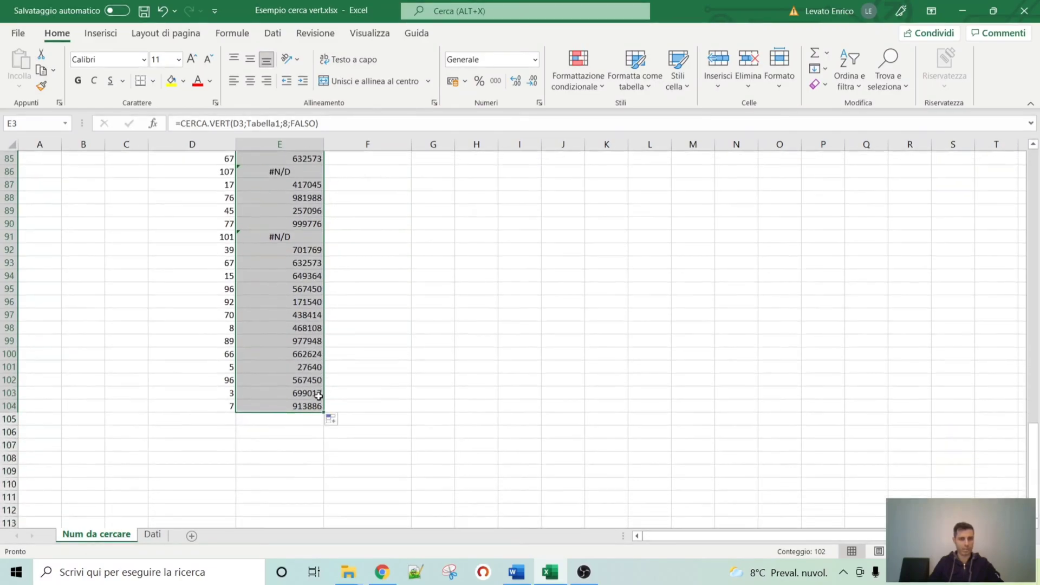
scroll(368, 404, up, 4)
scroll(368, 403, up, 20)
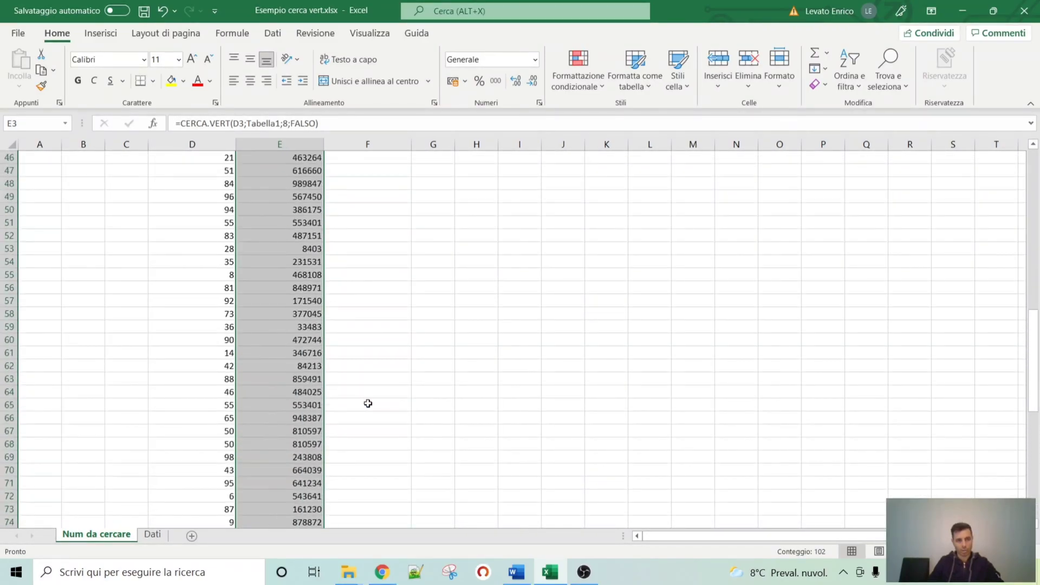
scroll(368, 404, up, 4)
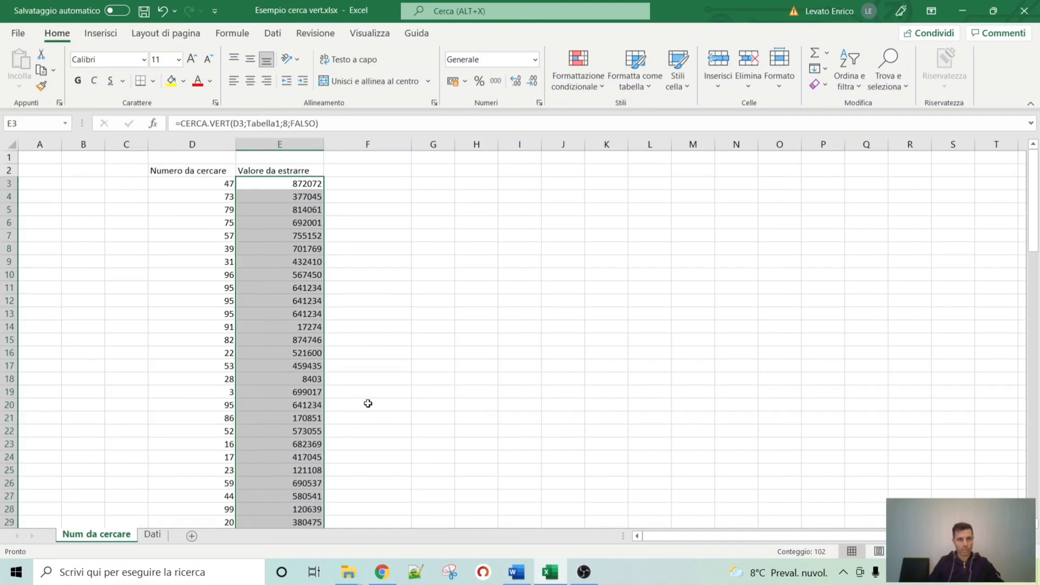
- Check the value extracted for number 3 in E19 against the Valore7 column on the Dati sheet
click(265, 390)
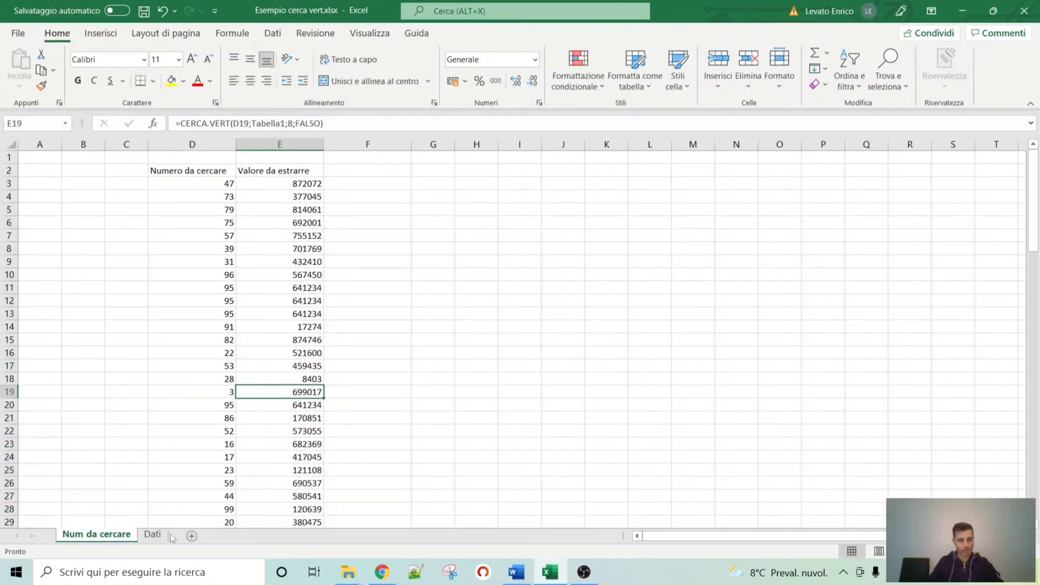
click(153, 535)
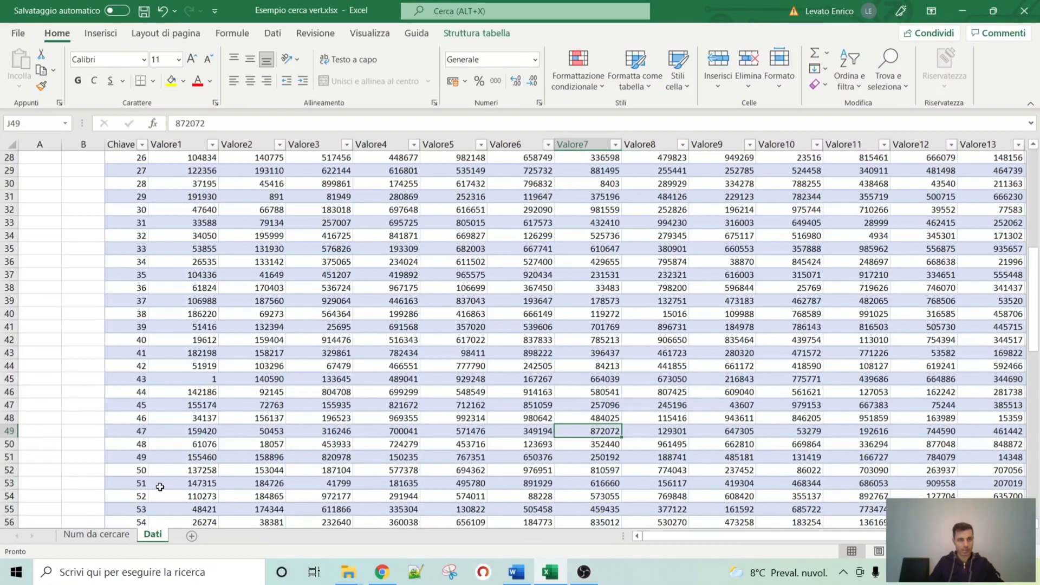
scroll(122, 521, up, 9)
click(96, 535)
click(290, 185)
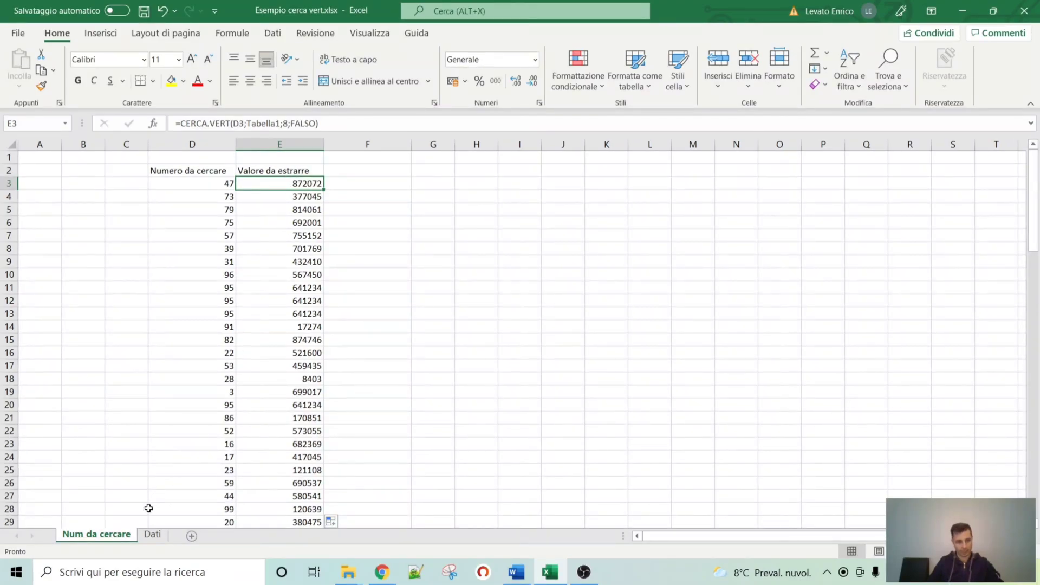
- Copy the entire Dati sheet and paste it as values only into a new worksheet starting at A1
click(153, 535)
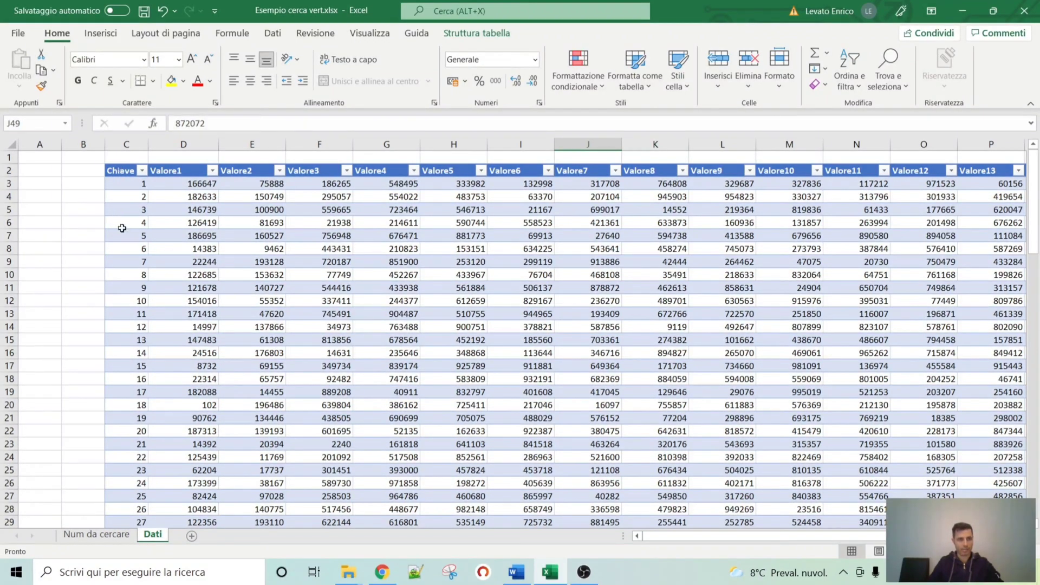
click(10, 148)
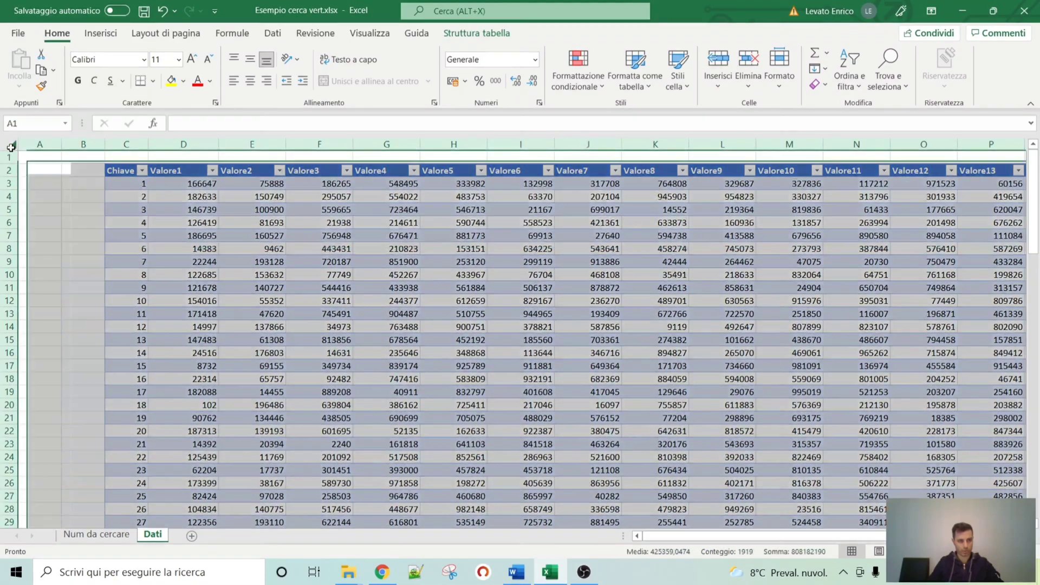
key(ctrl+c)
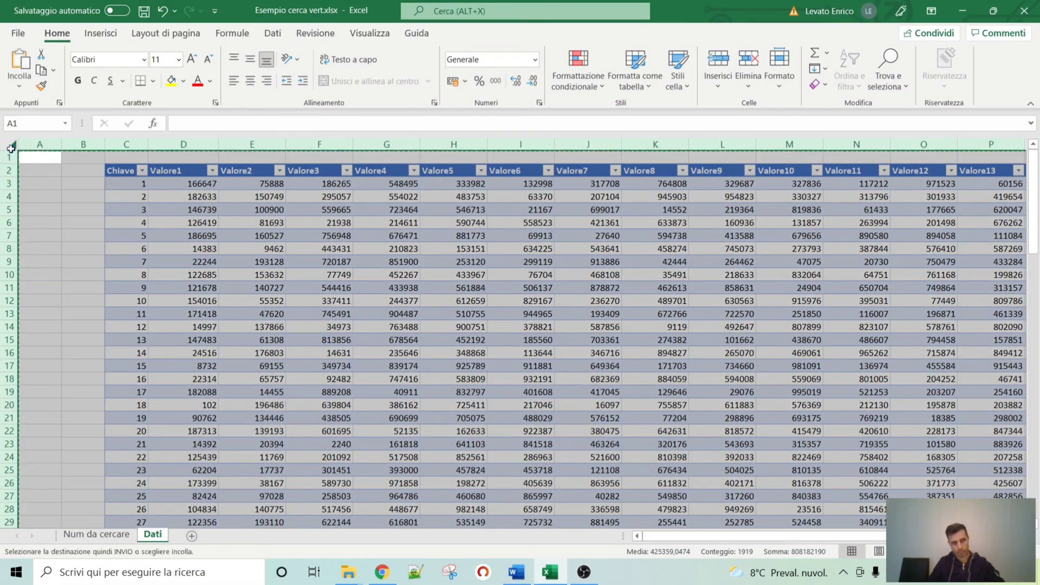
click(193, 537)
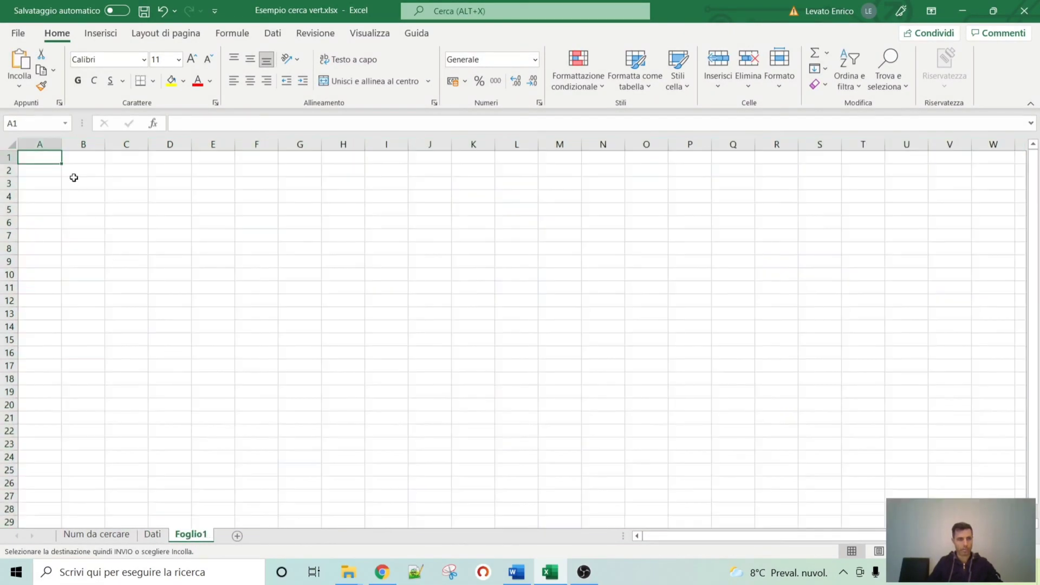
right_click(37, 159)
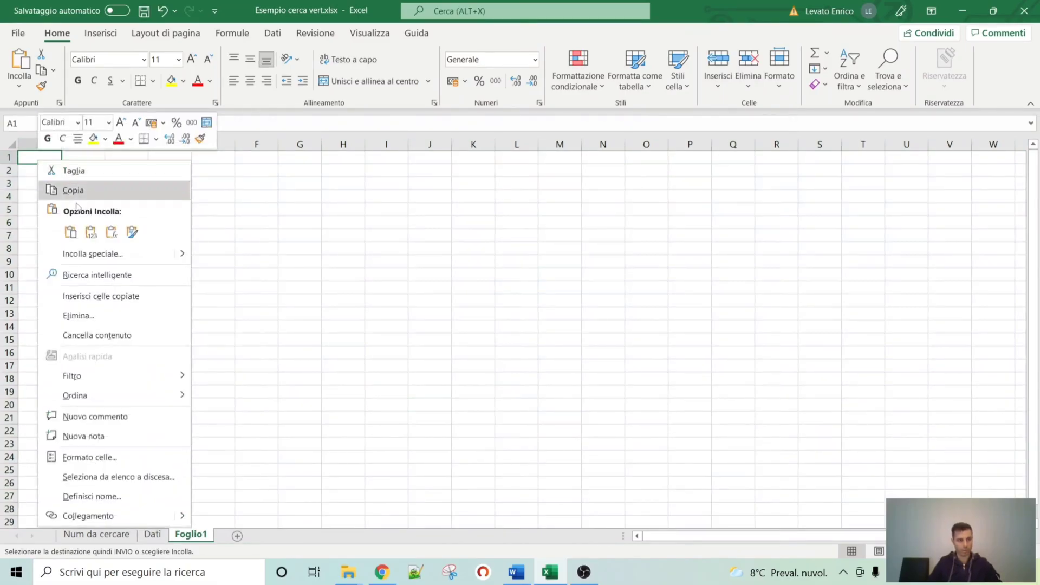
click(93, 240)
click(407, 275)
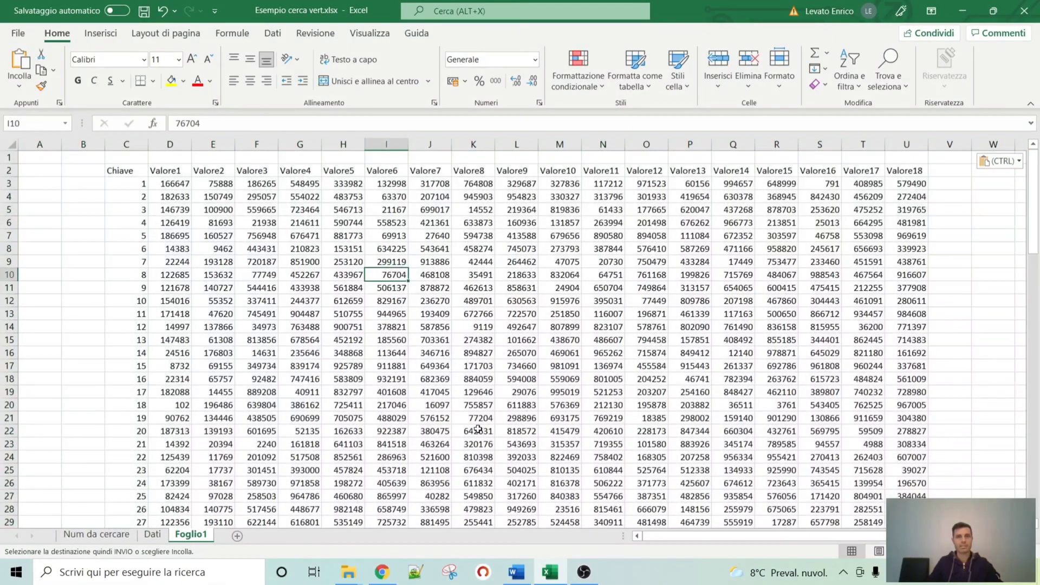
click(959, 399)
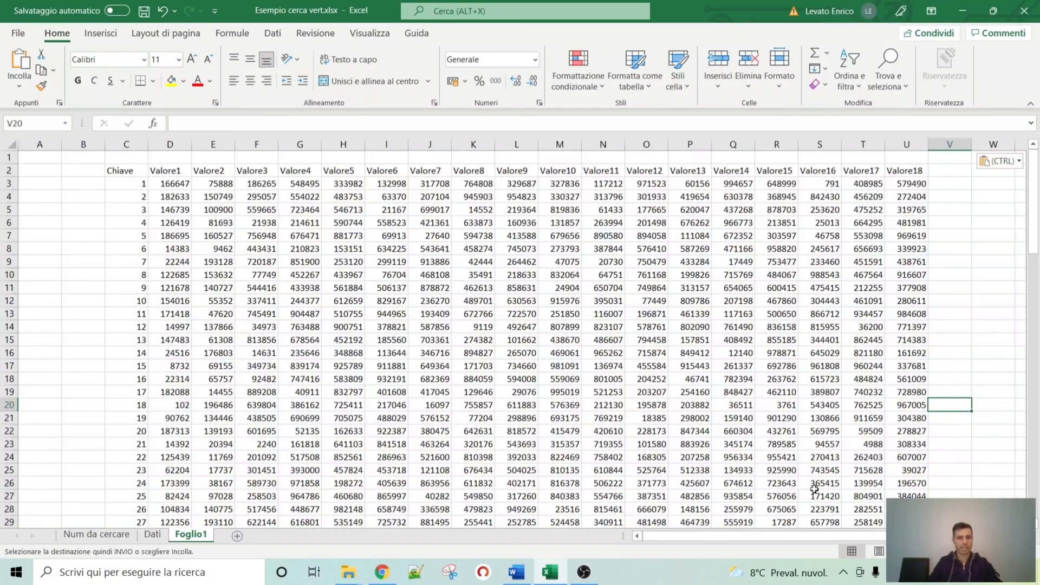
- Return to the Dati sheet and clear the pending copy selection
click(152, 535)
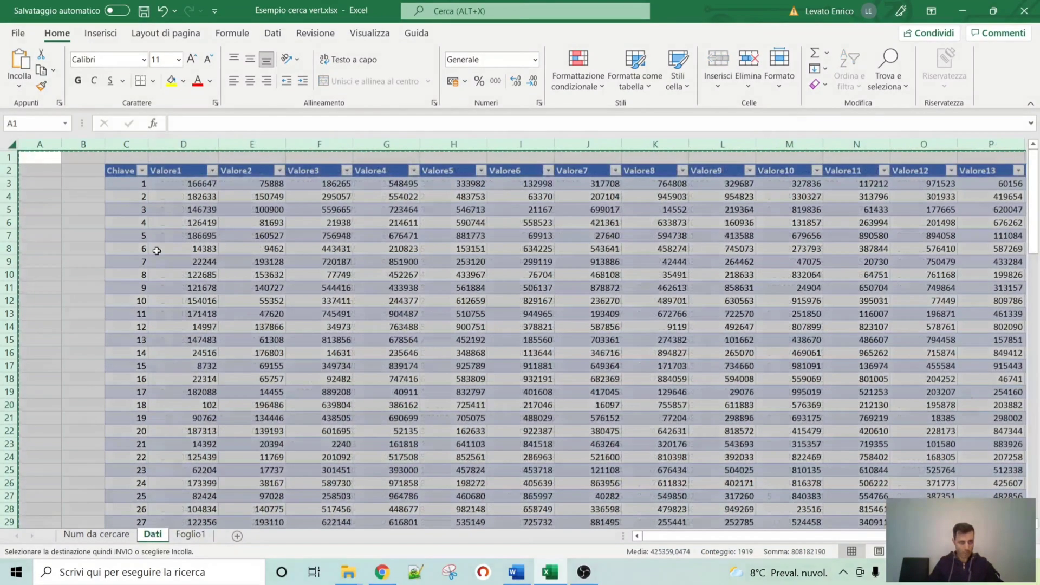
click(141, 171)
key(Escape)
key(Escape)
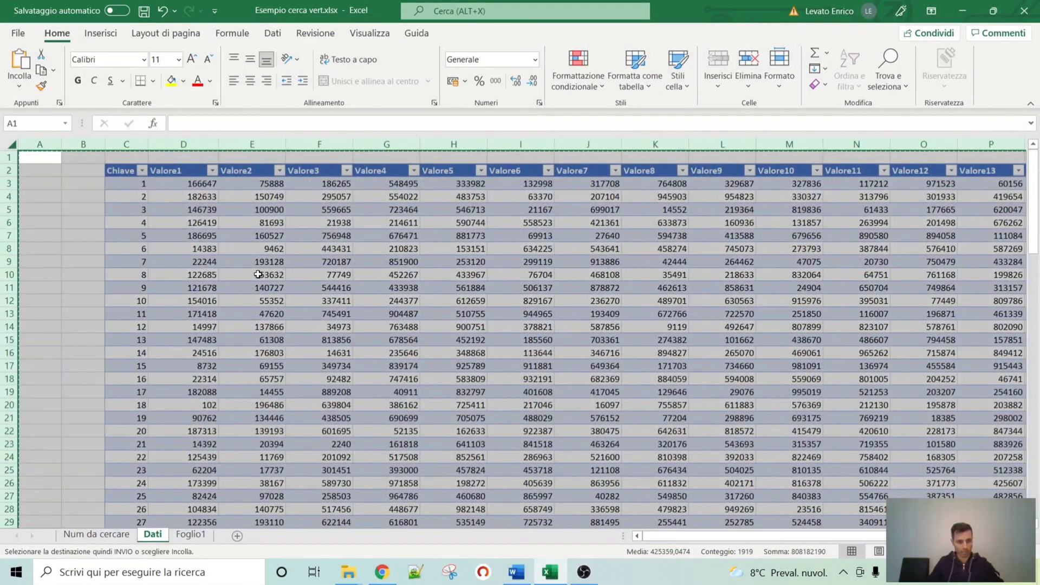
click(173, 238)
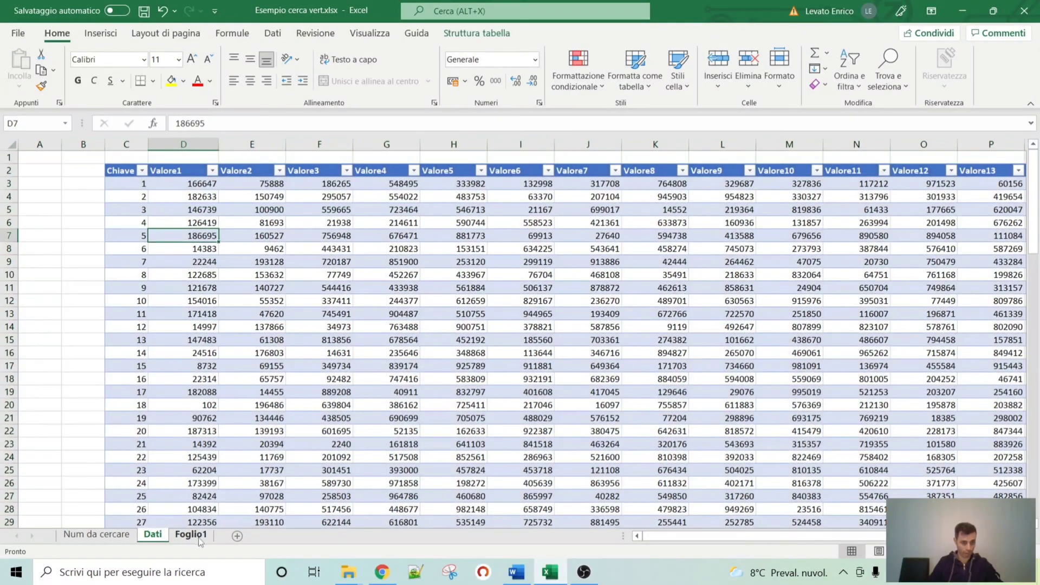
- Rename the Foglio1 sheet as "Dati non in tabella"
right_click(198, 541)
click(245, 385)
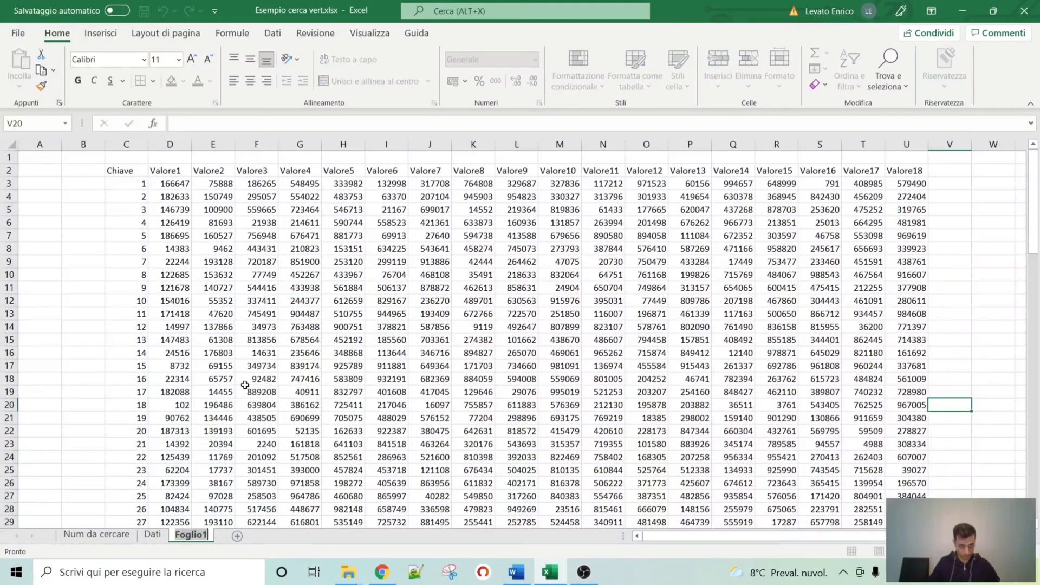
text(Dati non)
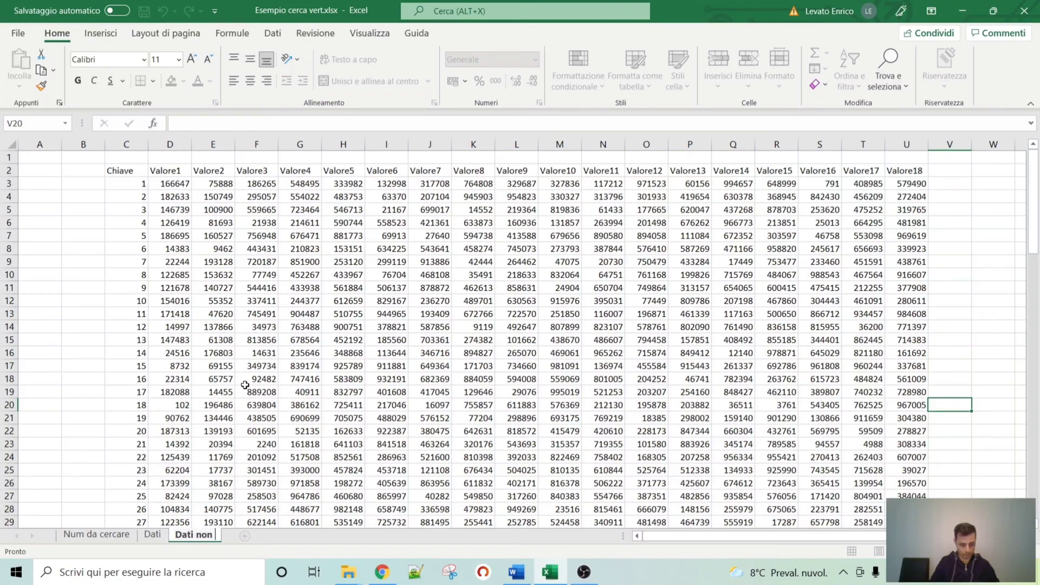
text( in tabella)
key(Return)
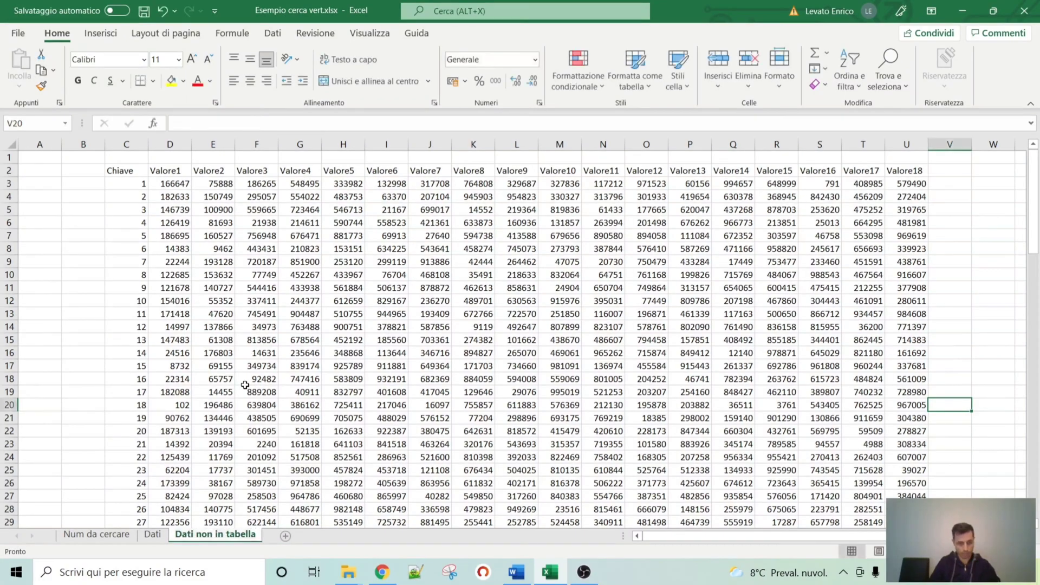
- Clear all the extracted values from E3 down in the Valore da estrarre column on Num da cercare
click(98, 536)
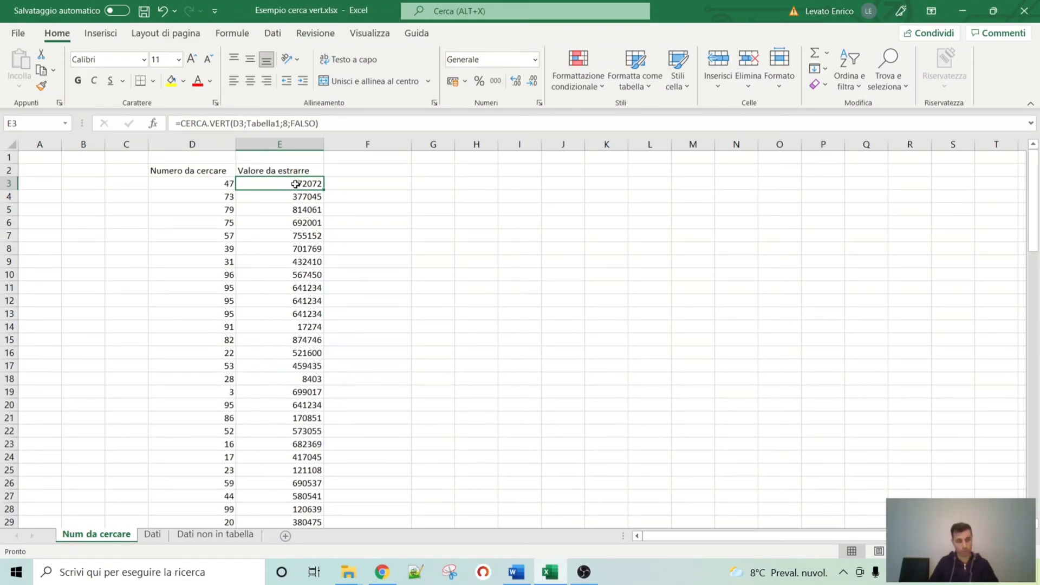
key(ctrl+shift+Down)
key(Delete)
scroll(295, 184, up, 20)
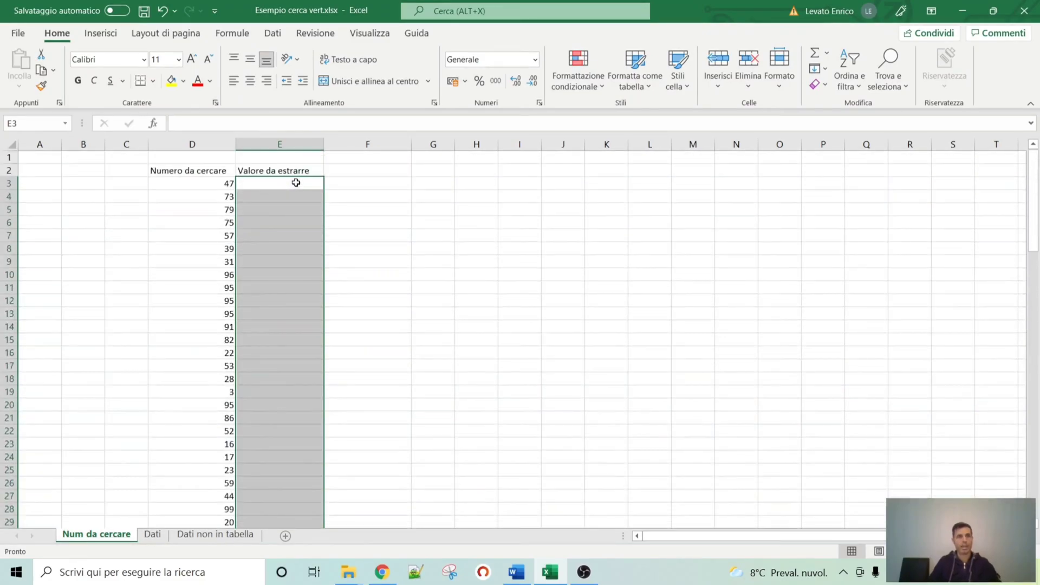
- Start a CERCA.VERT formula in E3 with D3 as the lookup value
click(295, 184)
text(=cerca.ve)
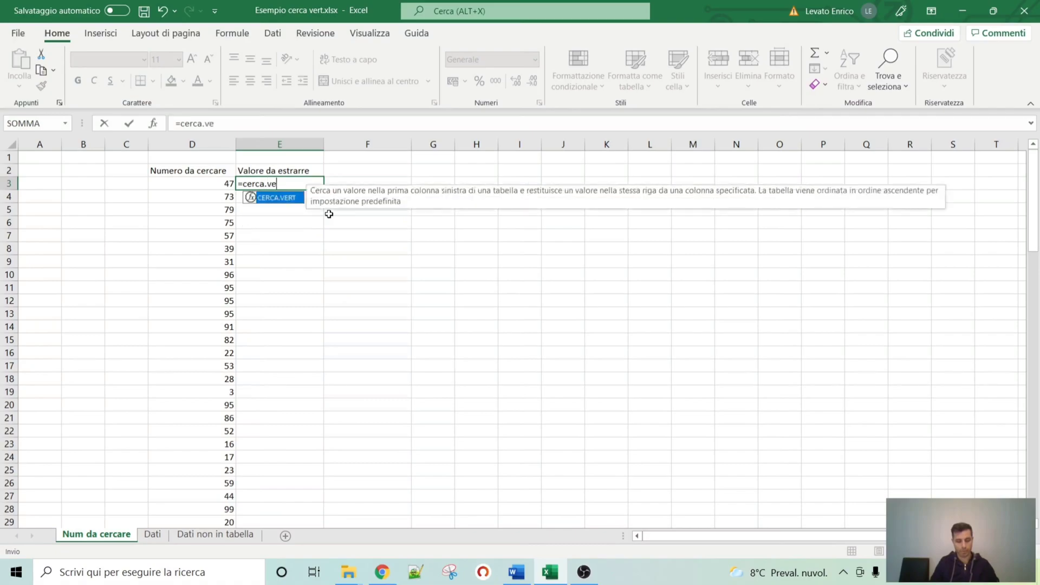
text(rt()
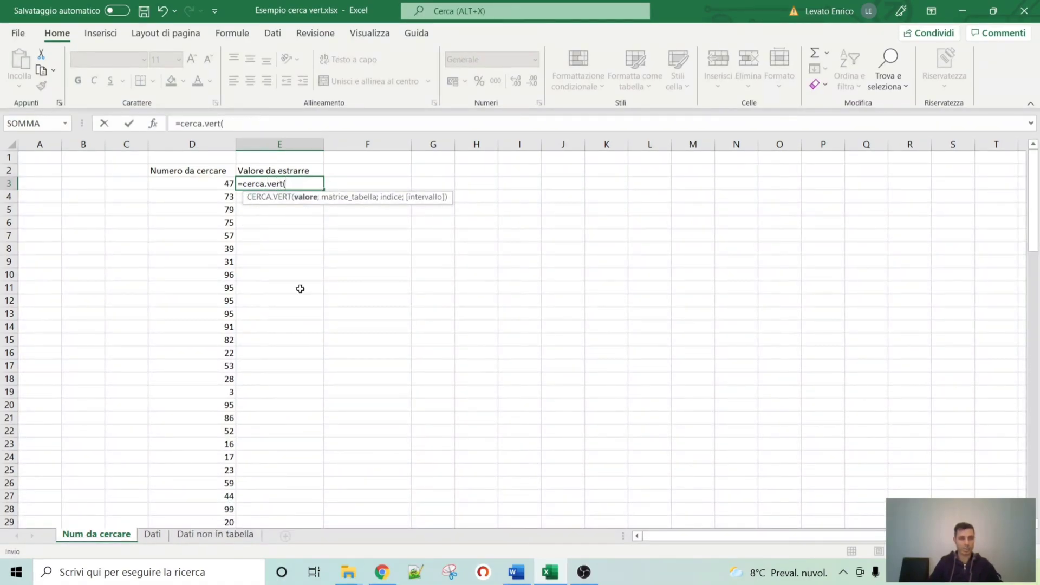
click(214, 185)
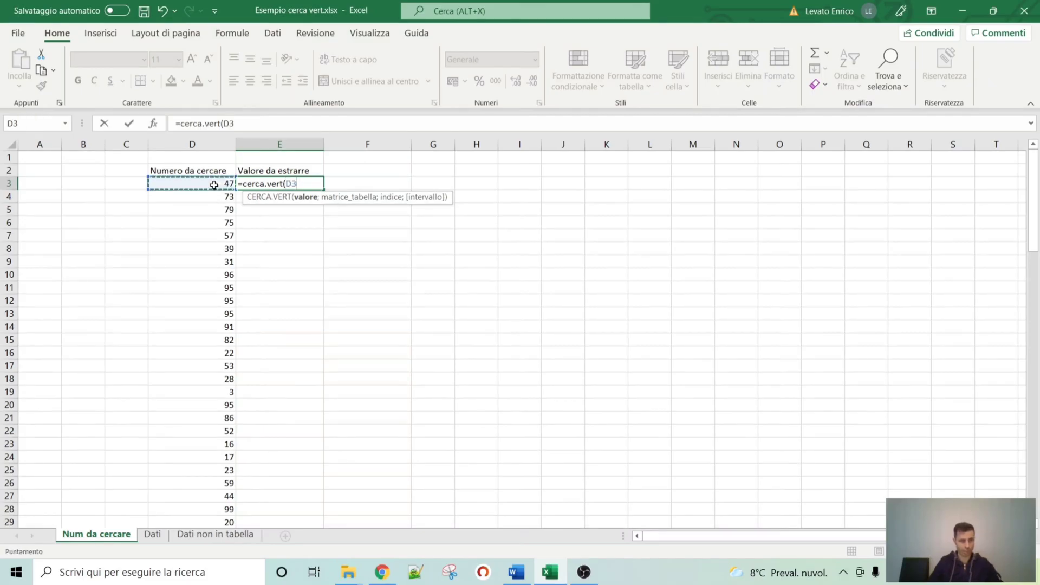
text(;)
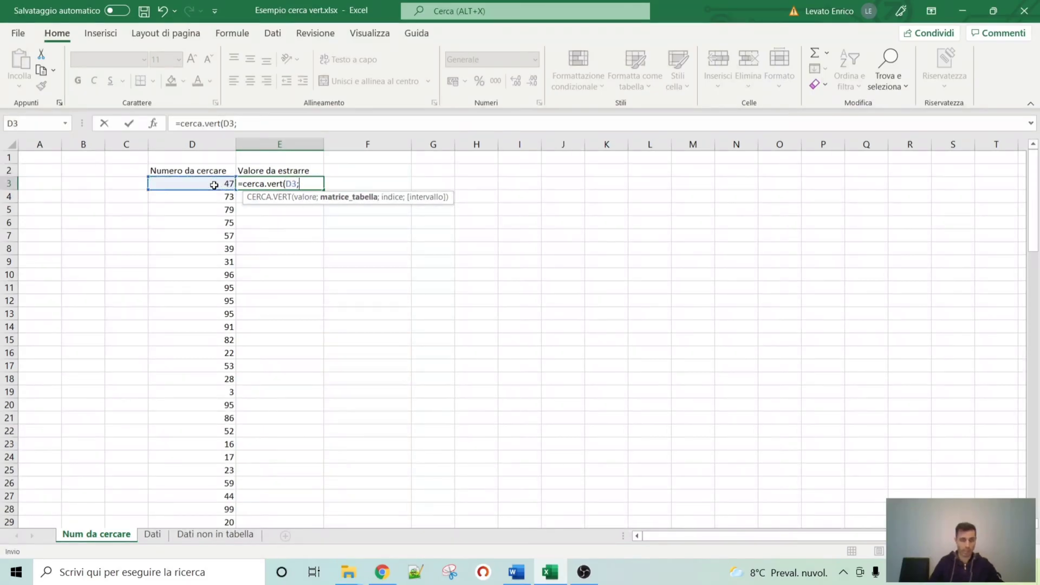
- Set the formula's matrice_tabella to the range C3:U102 on the Dati non in tabella sheet
click(241, 534)
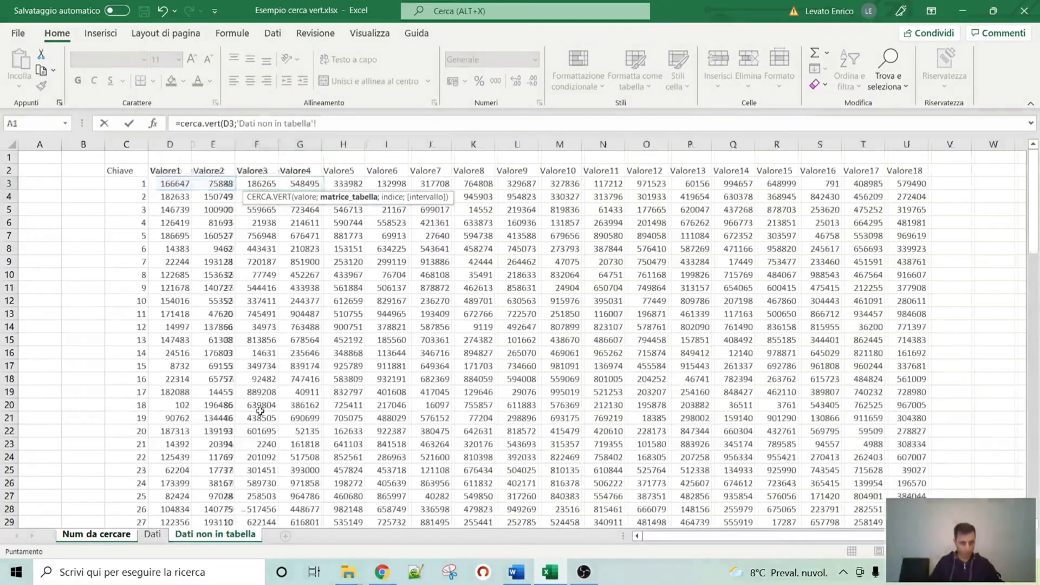
click(129, 183)
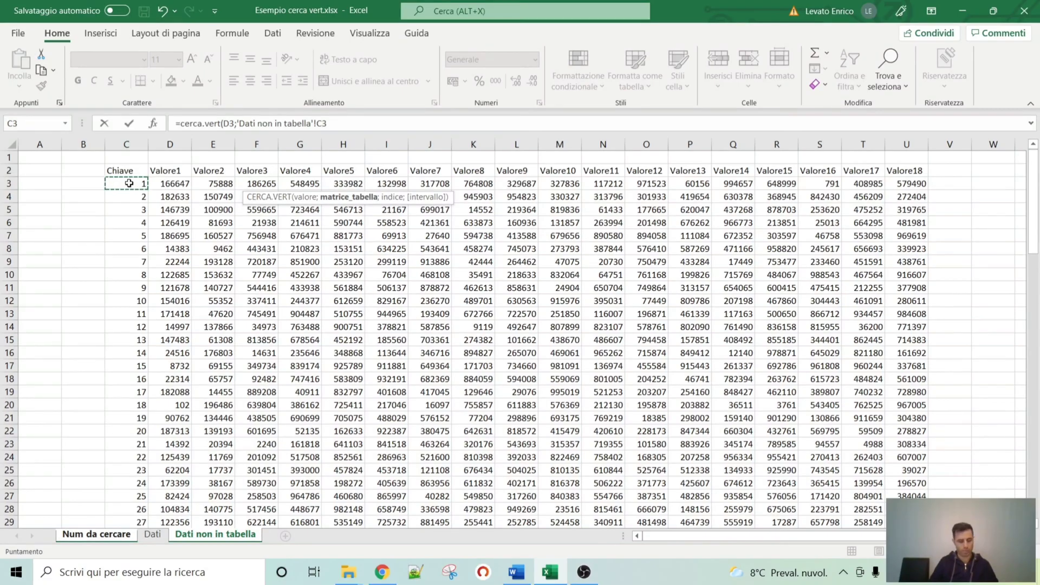
key(ctrl+shift+Right)
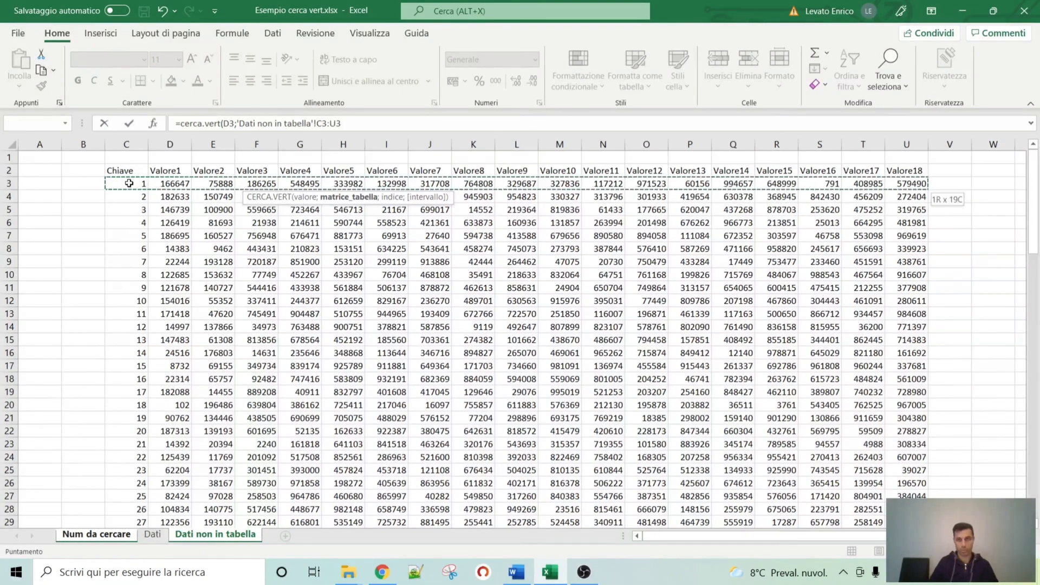
key(ctrl+shift+Down)
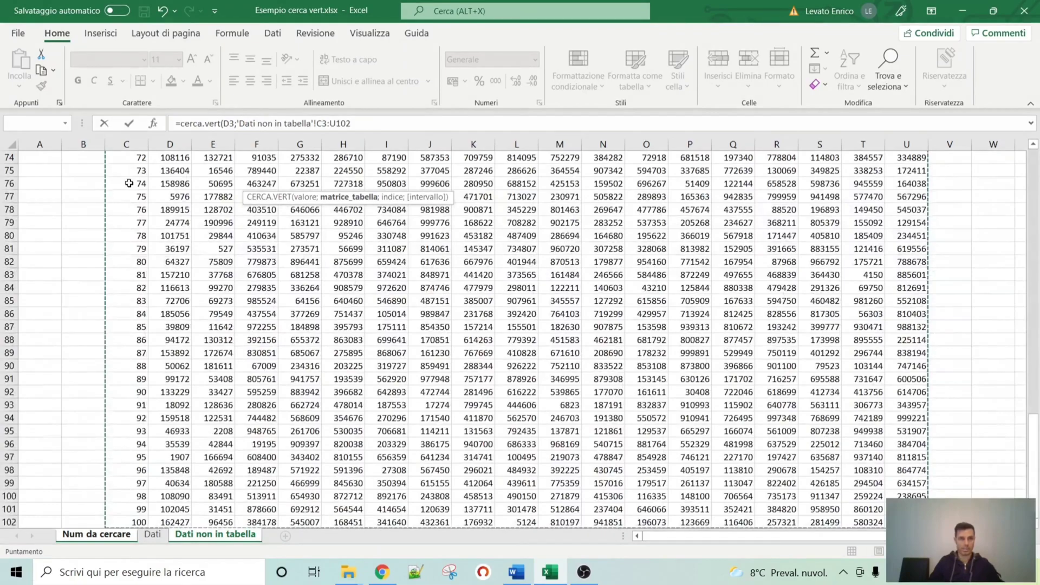
text(;)
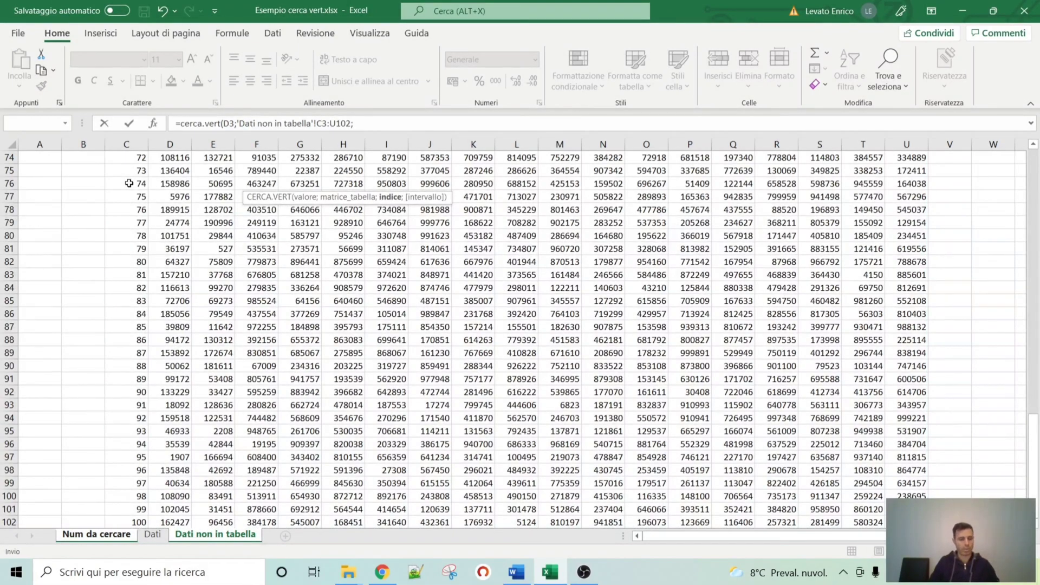
- Complete the CERCA.VERT formula with column index 8 and exact match FALSO, and enter it
text(8)
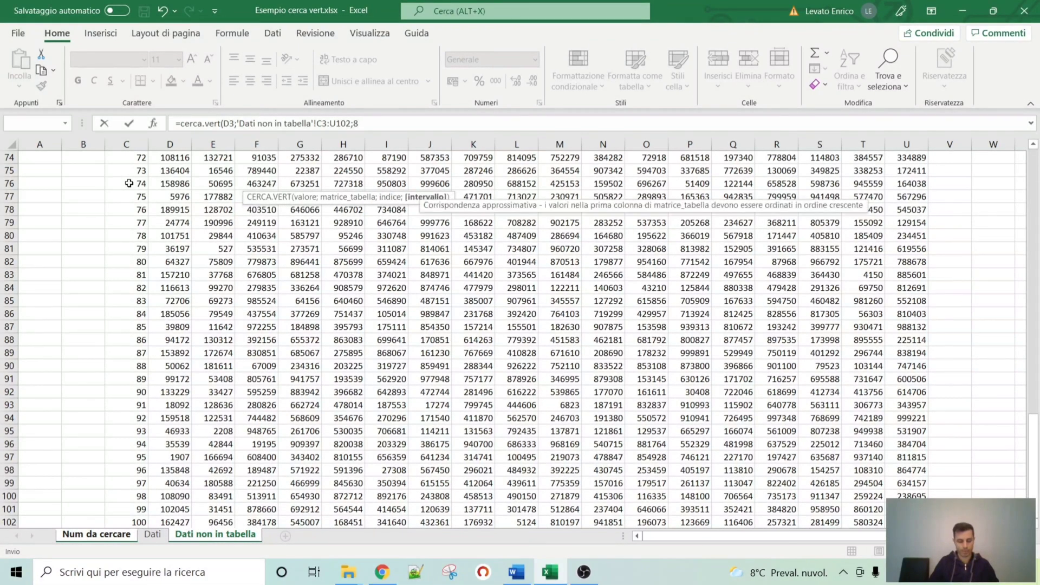
text(;falso))
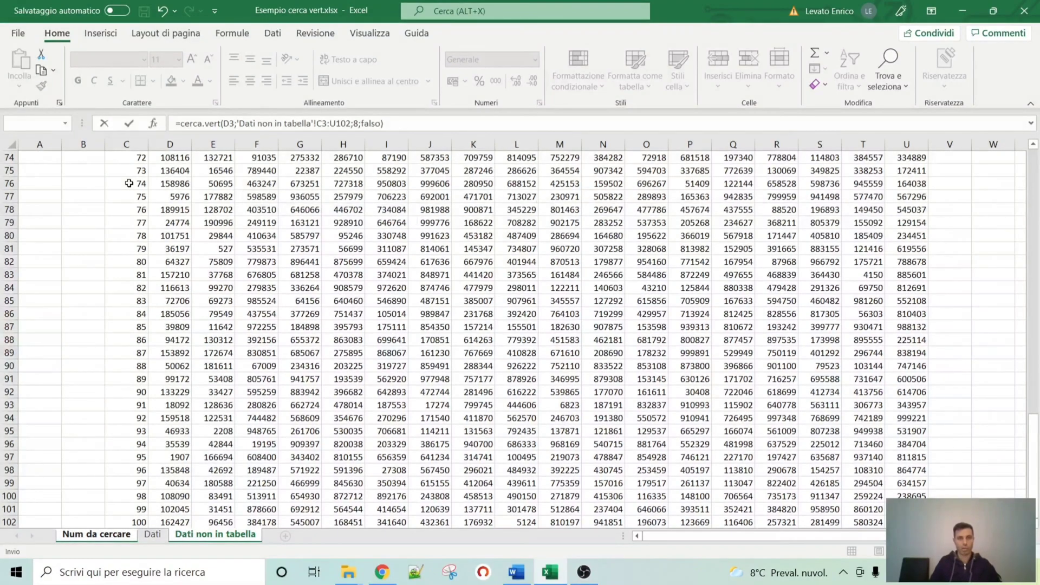
key(Return)
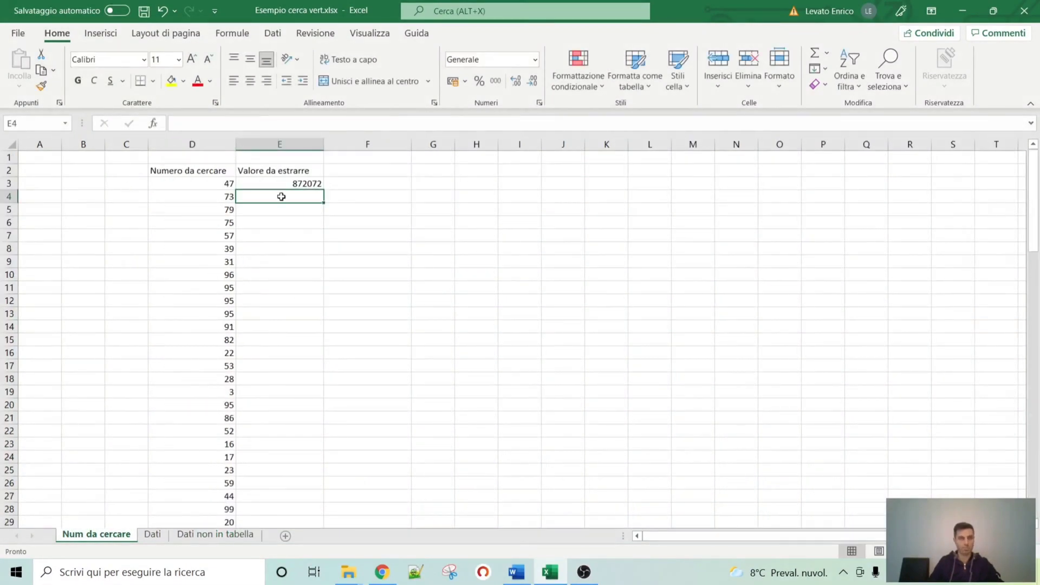
- Fill the E3 formula down the Valore da estrarre column and inspect the results in E19, E23 and E24
click(313, 185)
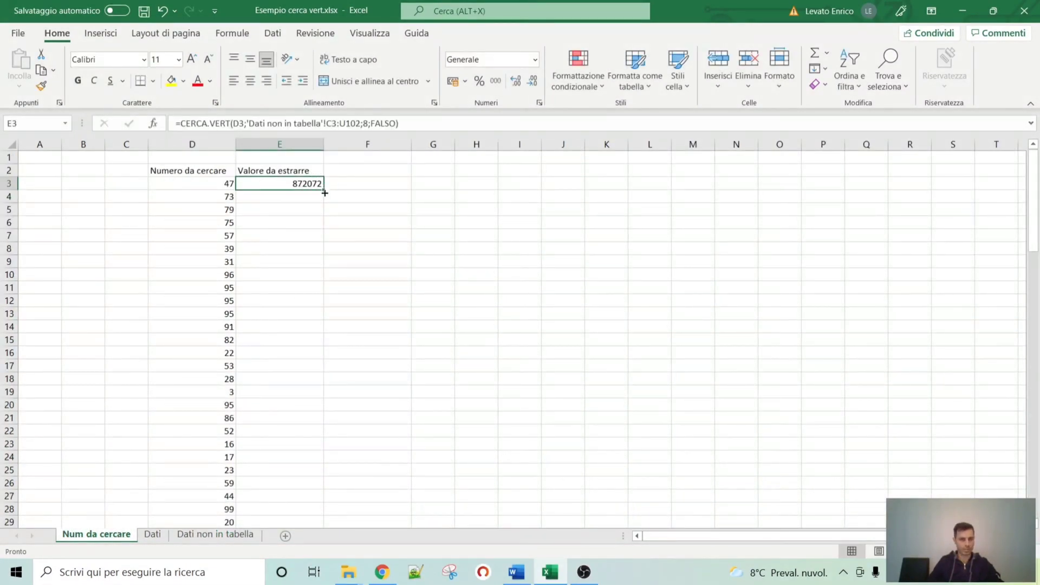
double_click(324, 190)
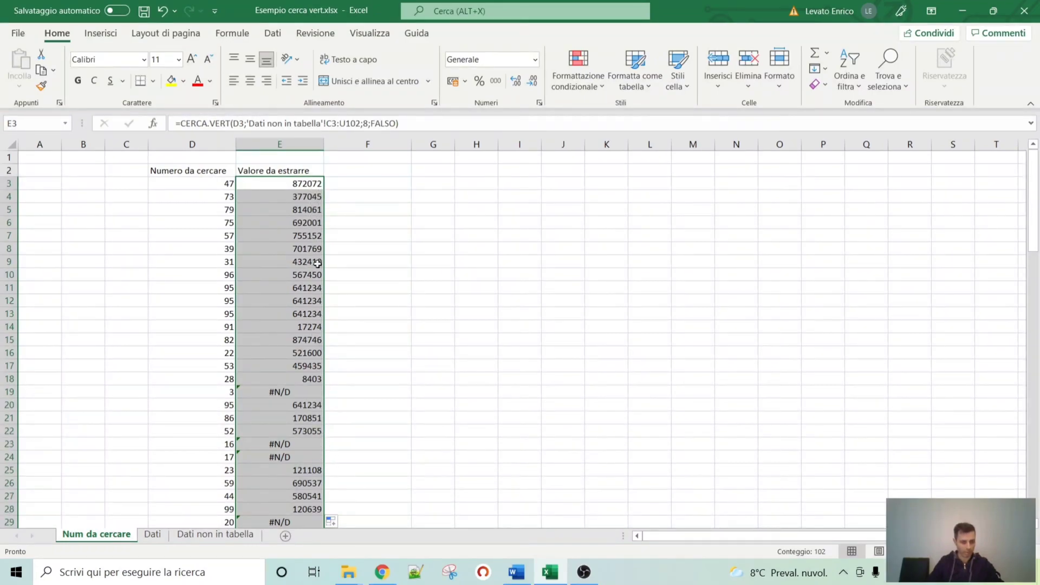
click(286, 394)
click(289, 445)
click(290, 458)
click(286, 390)
click(287, 447)
- Examine the lookup range in E3's formula and compare the plain data on Dati non in tabella with the table on Dati
click(306, 187)
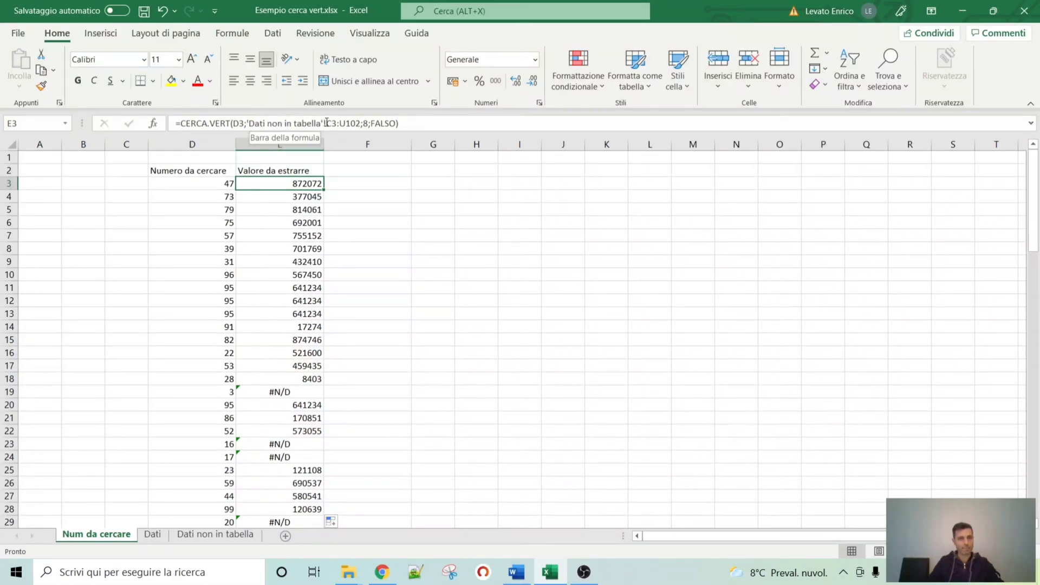
click(239, 534)
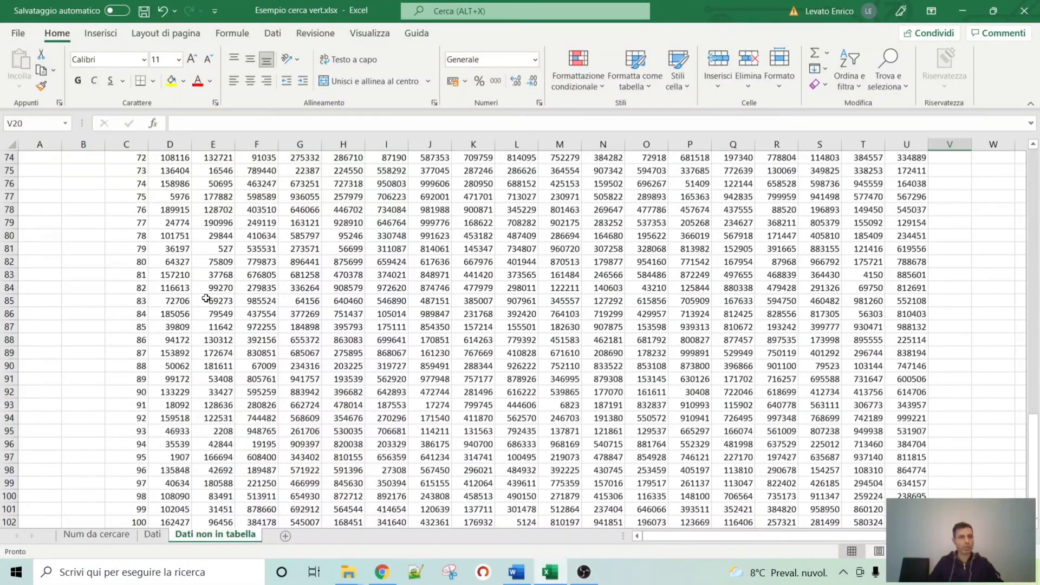
scroll(201, 295, up, 20)
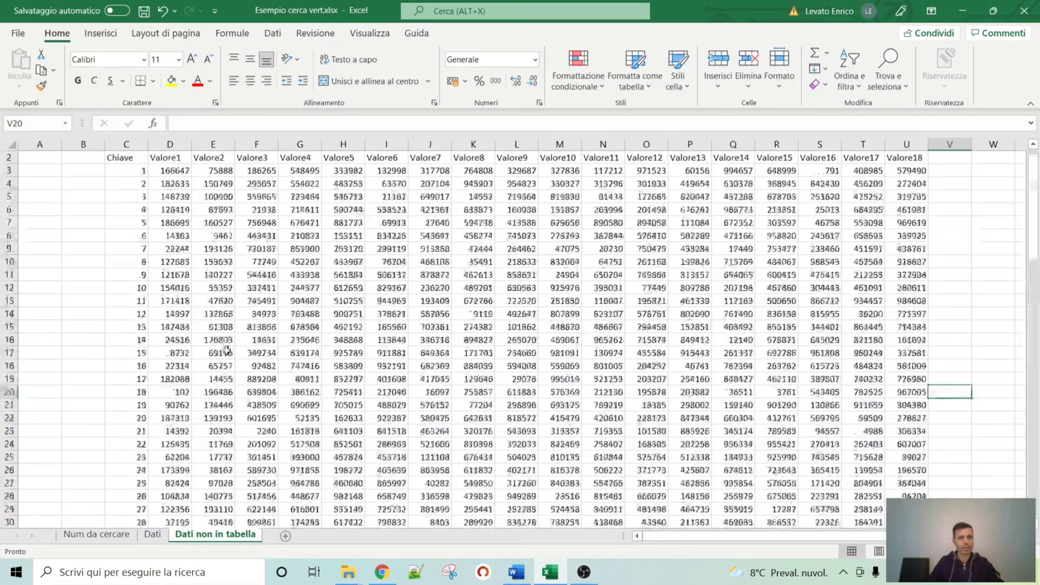
click(152, 534)
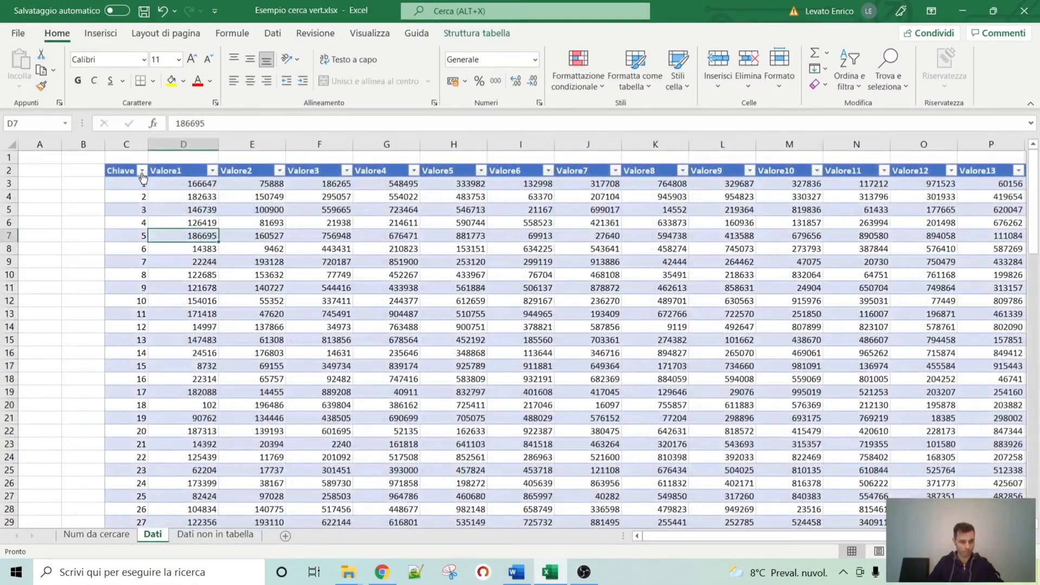
click(209, 535)
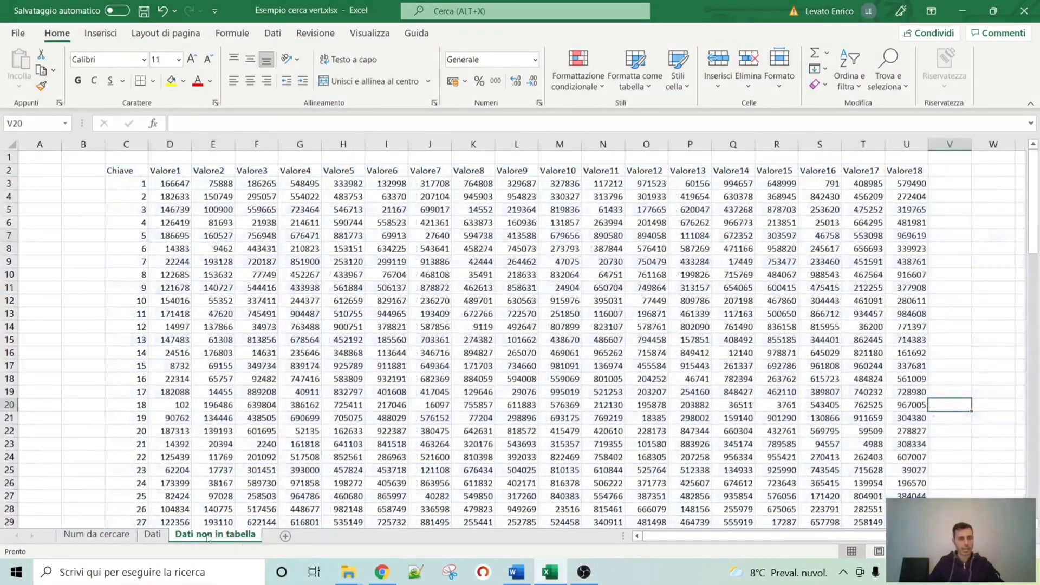
click(86, 535)
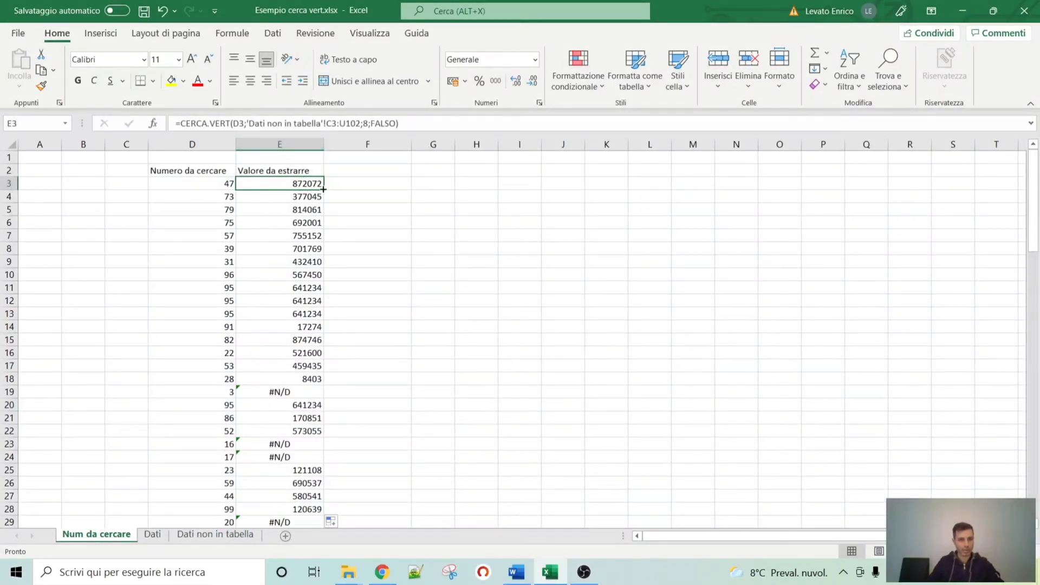
- Fill E3's formula down to E7 and compare the lookup ranges in E3, E4 and E5 with the data on Dati non in tabella
drag(324, 190, 324, 241)
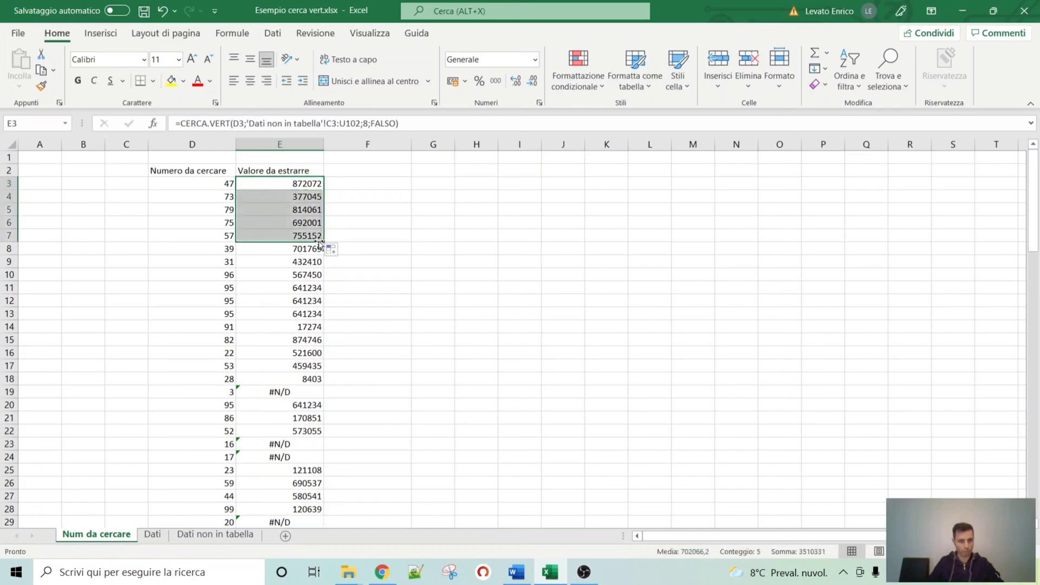
click(305, 182)
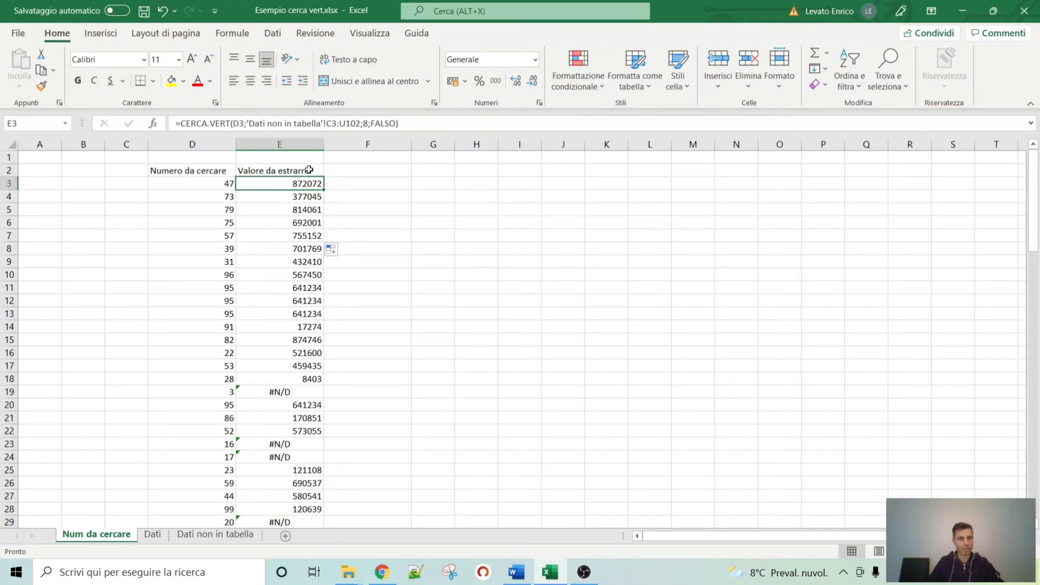
click(314, 197)
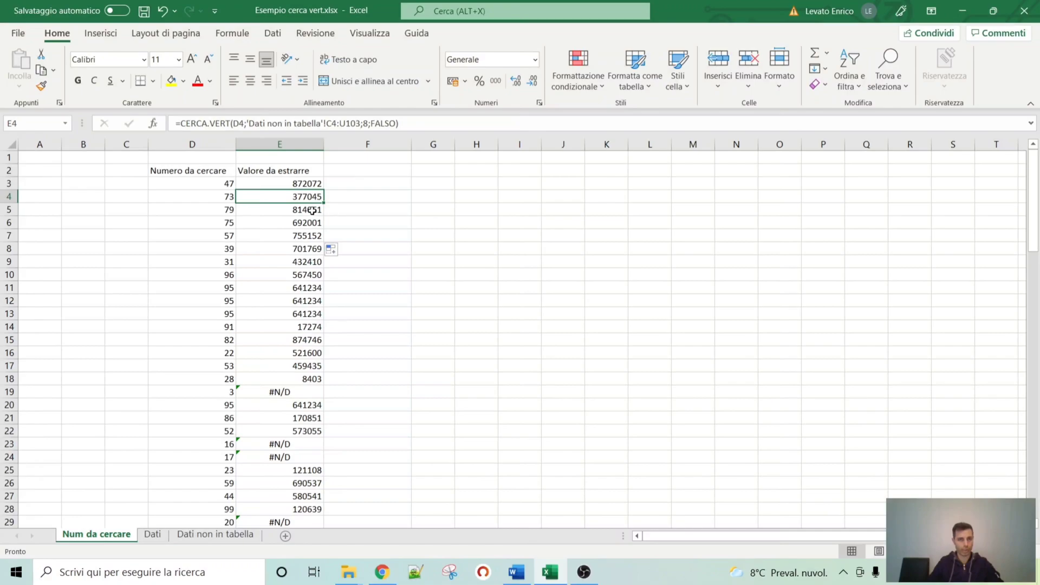
click(312, 211)
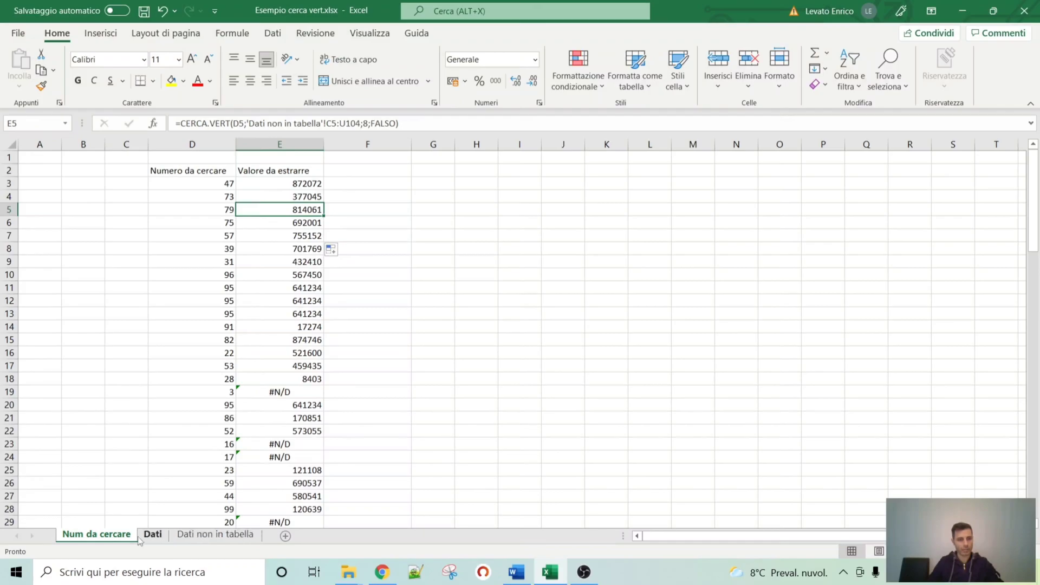
click(230, 536)
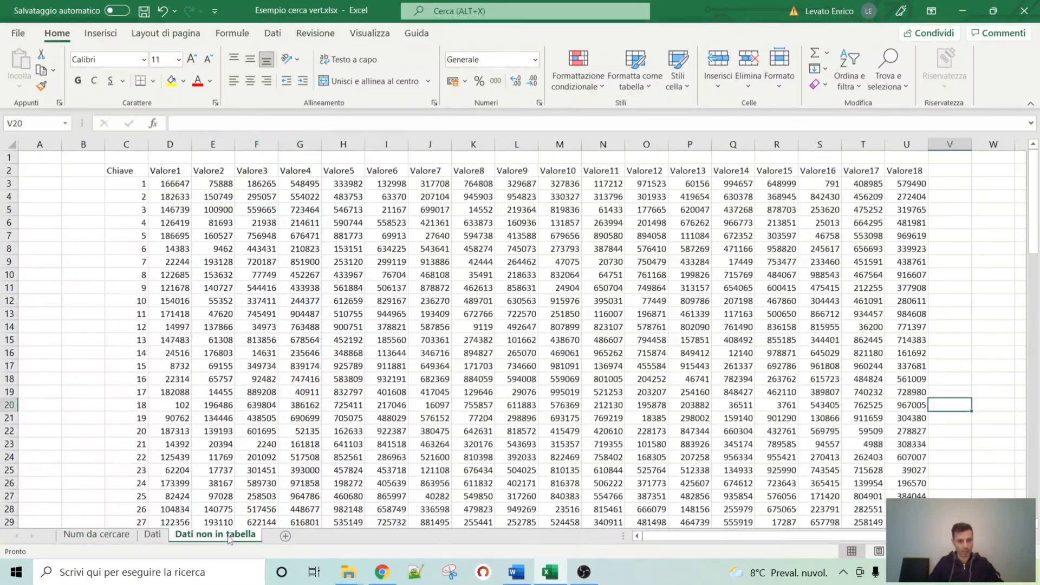
click(96, 536)
click(287, 123)
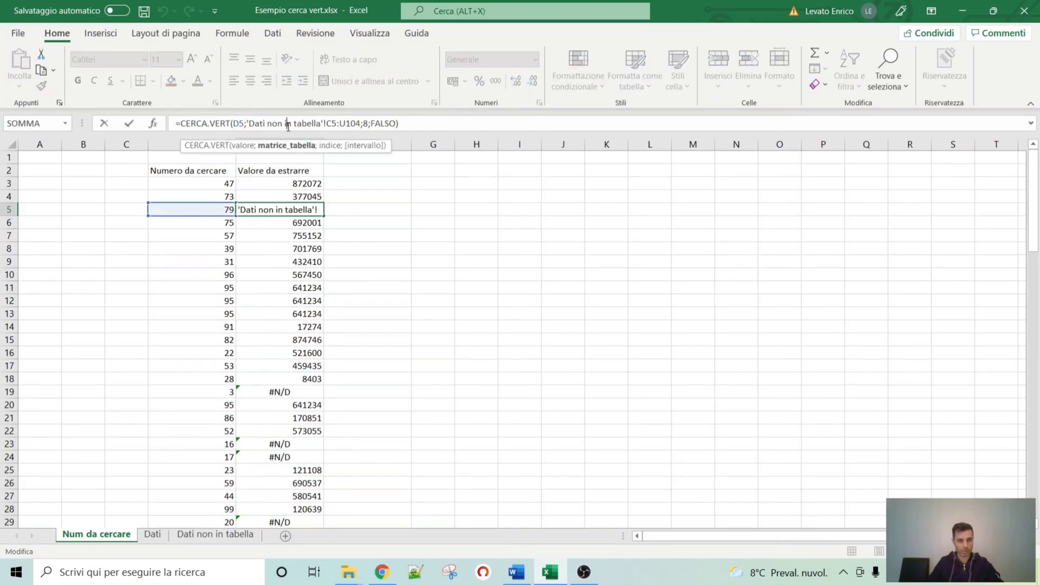
click(336, 123)
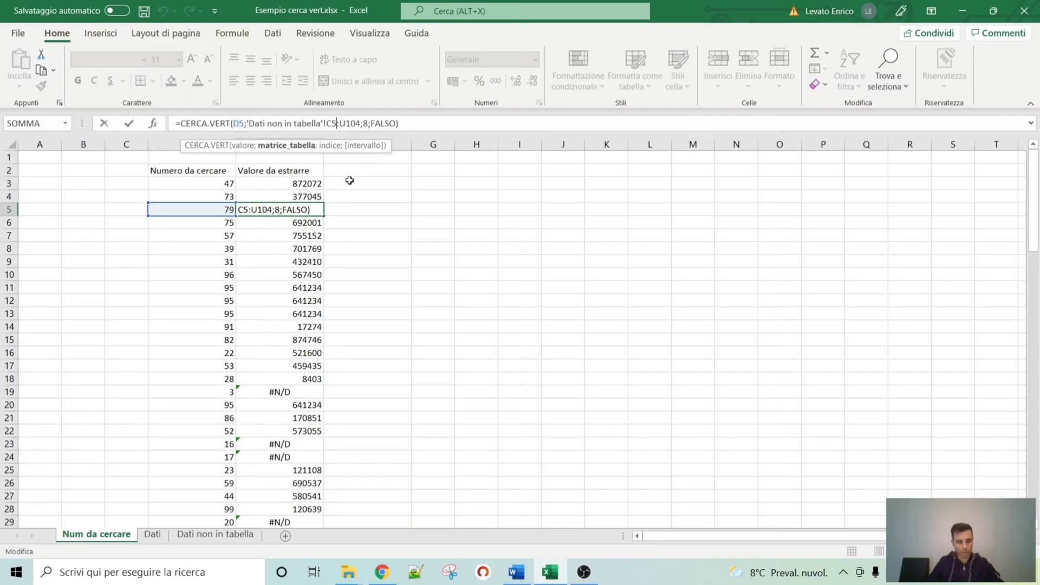
key(Escape)
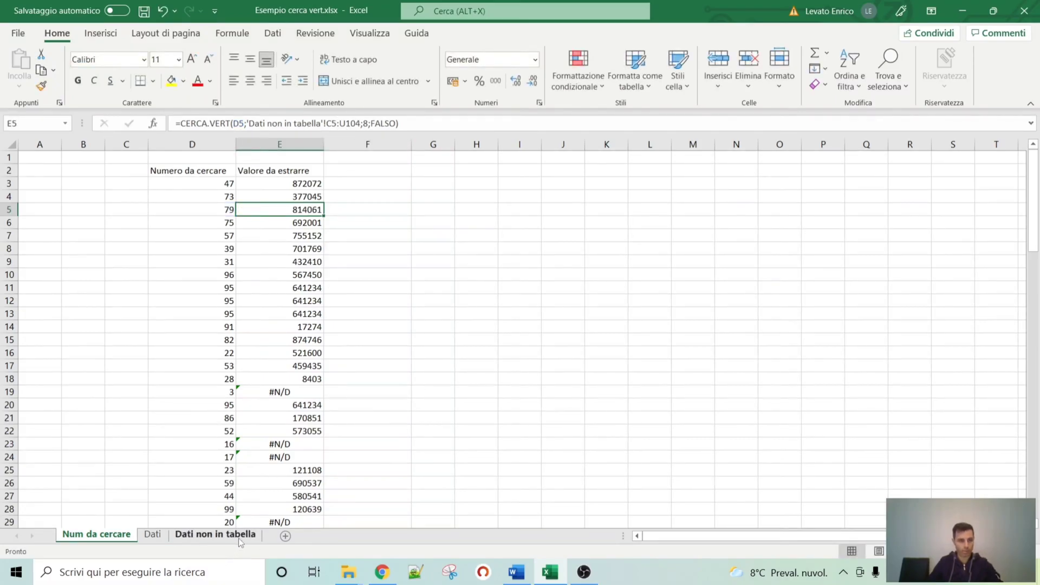
- Check the lookup range in E19's formula against the Chiave rows on Dati non in tabella
click(239, 536)
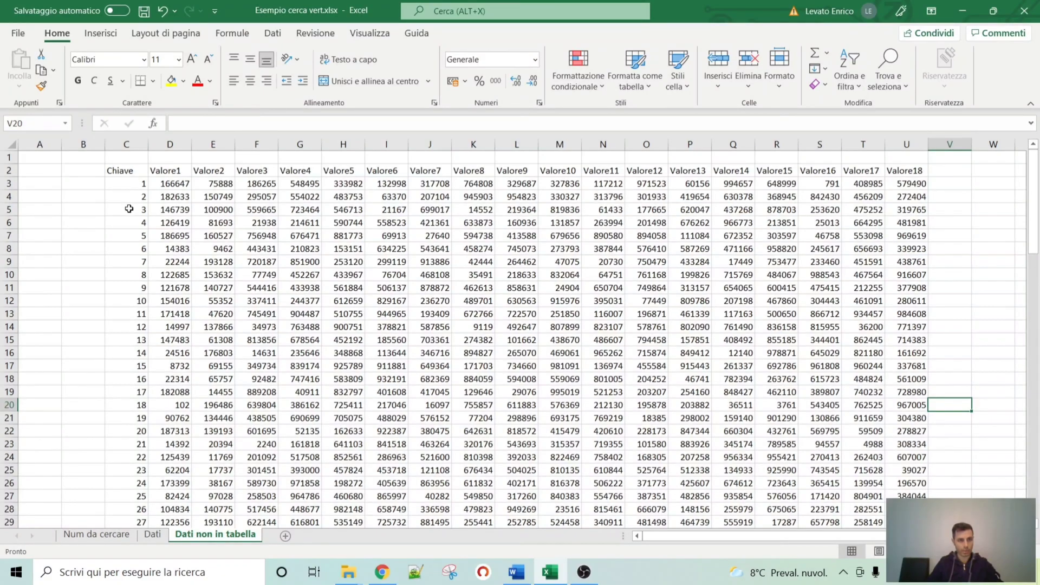
click(125, 538)
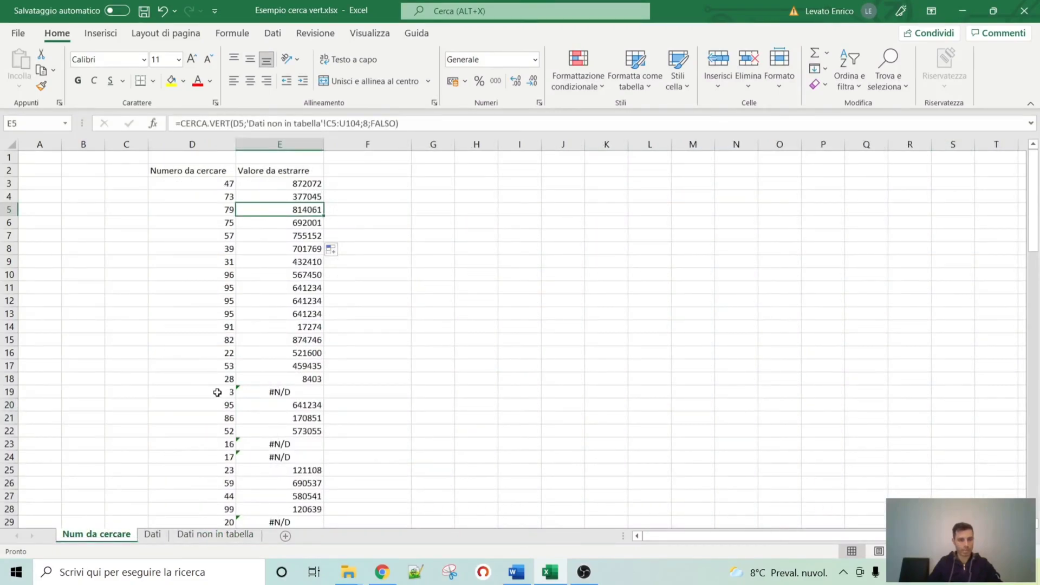
click(211, 536)
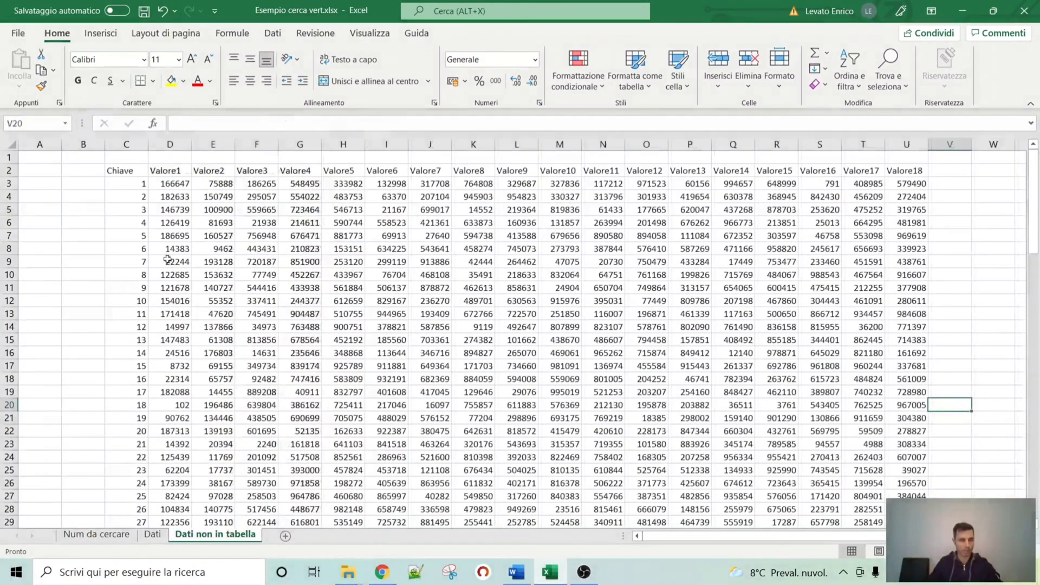
click(100, 537)
click(271, 392)
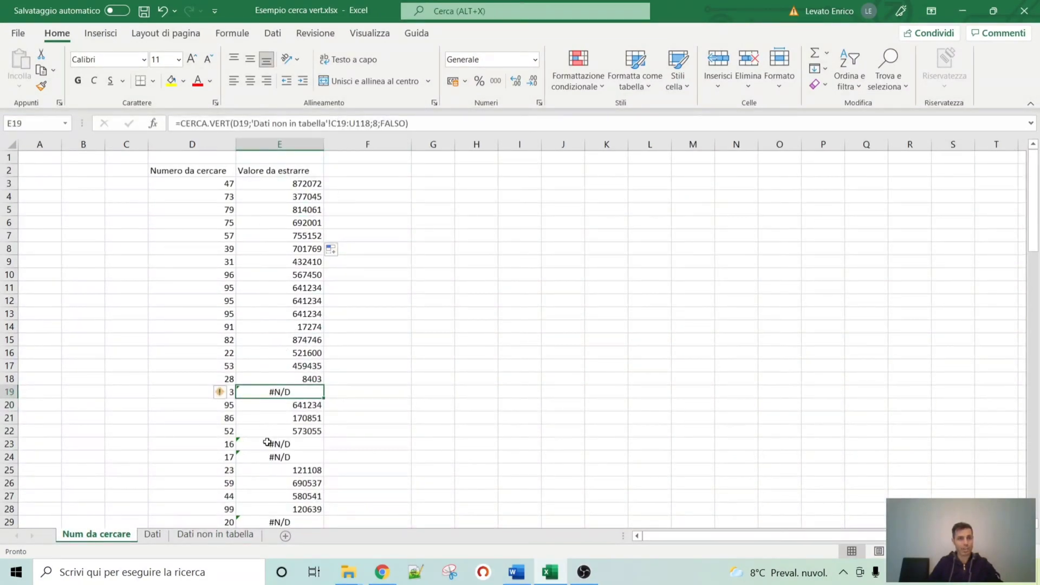
click(215, 534)
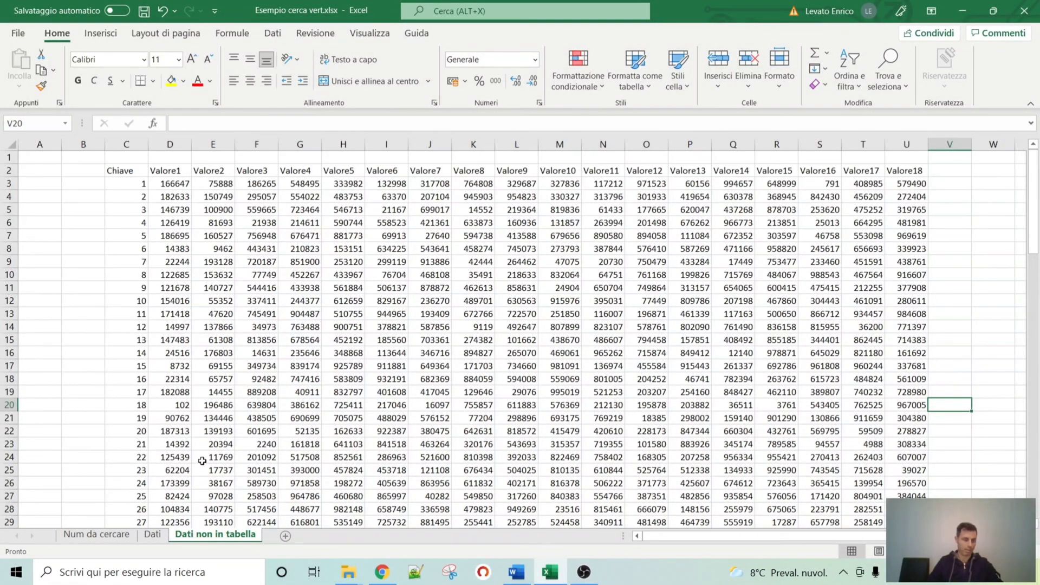
click(96, 535)
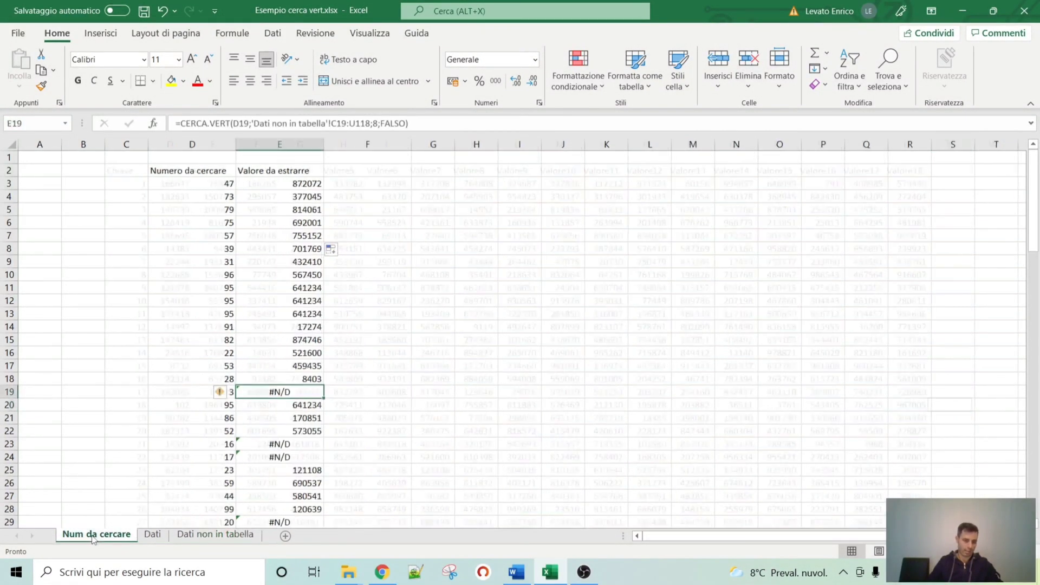
- Make the lookup range in E3's CERCA.VERT formula absolute as $C$3:$U$102 and enter the formula
click(291, 183)
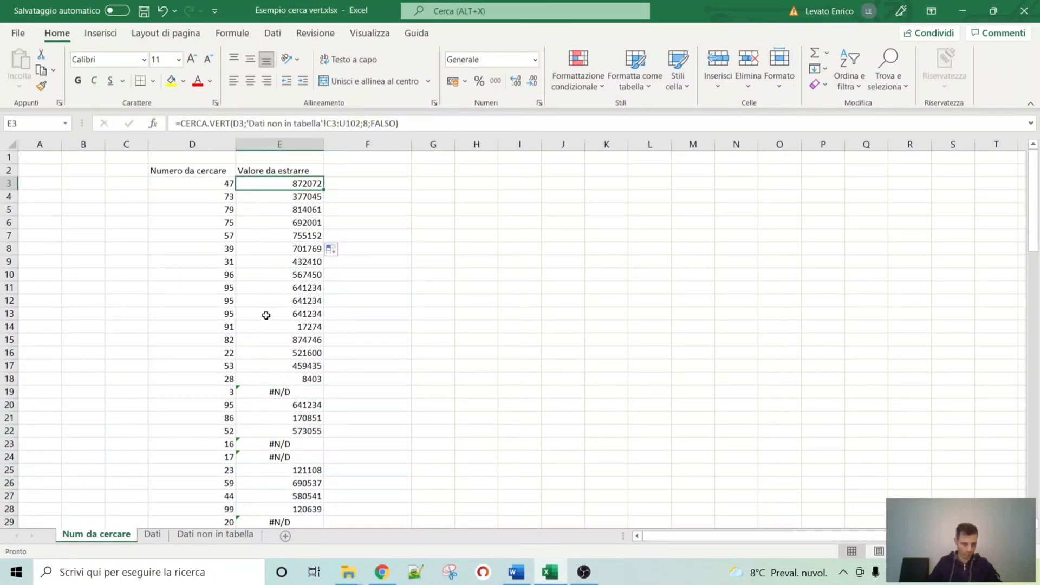
click(237, 541)
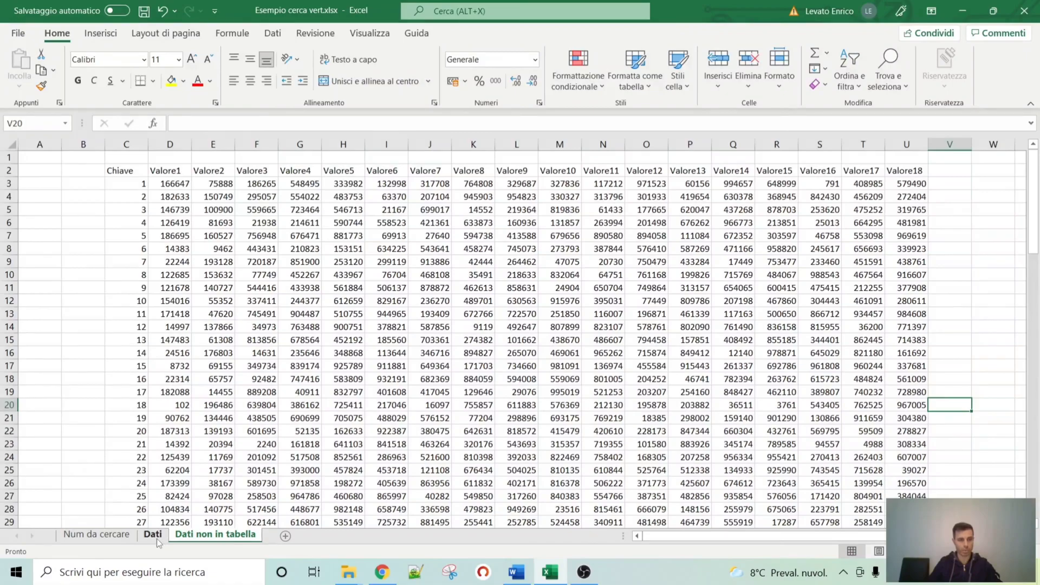
click(96, 535)
click(329, 124)
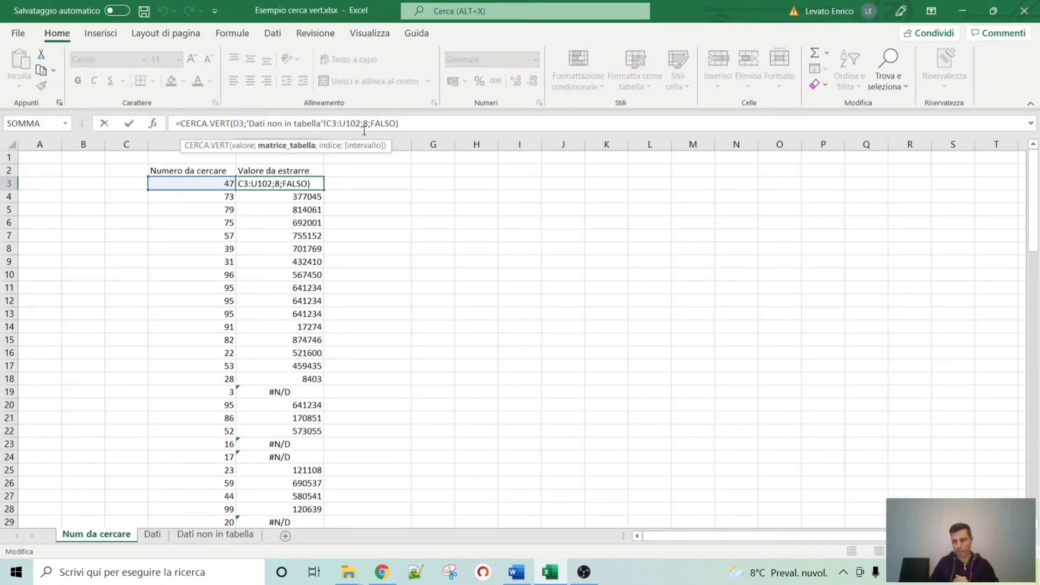
text($)
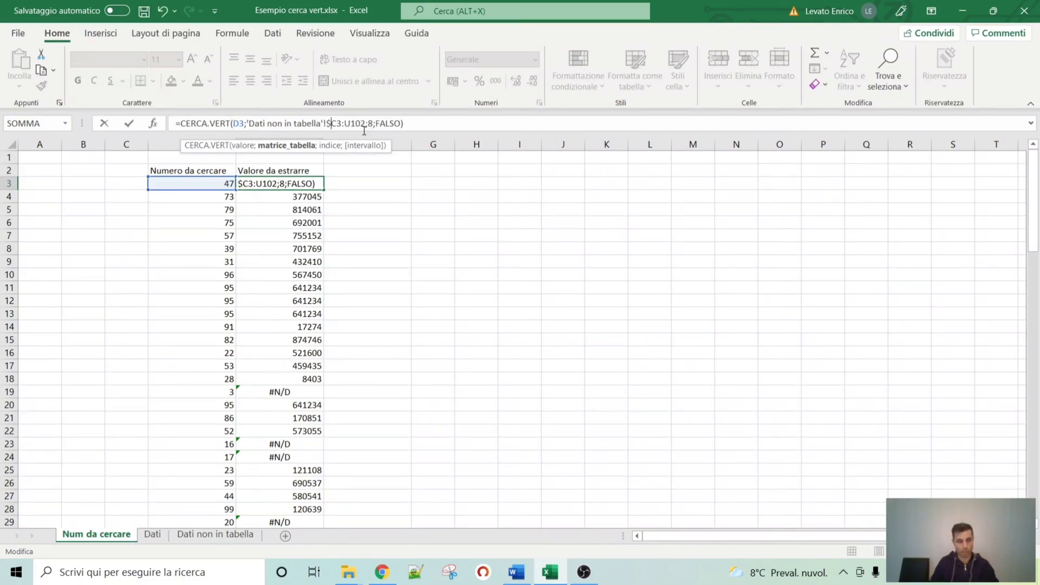
key(Right)
text($C)
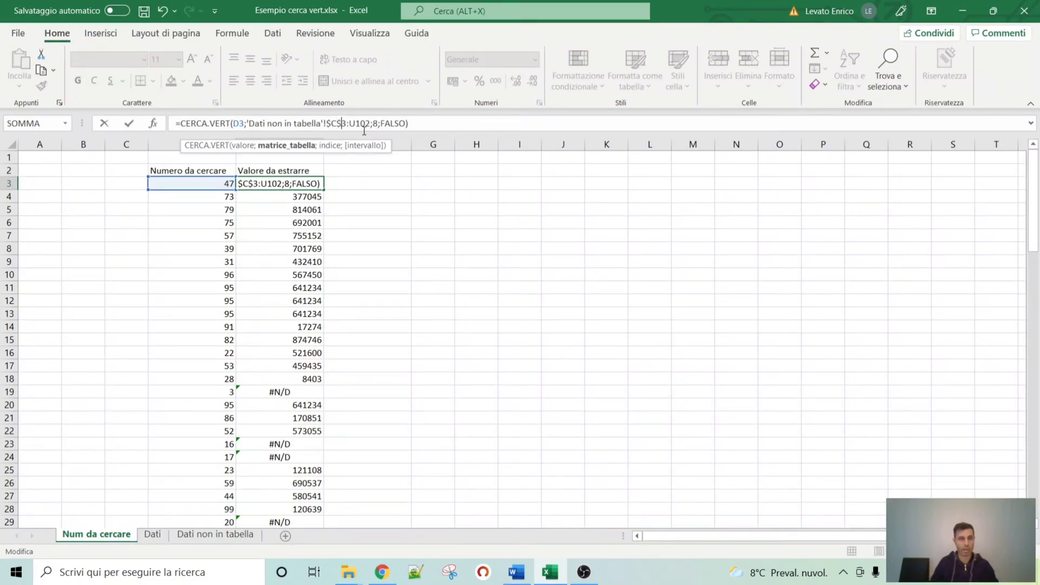
text($3:)
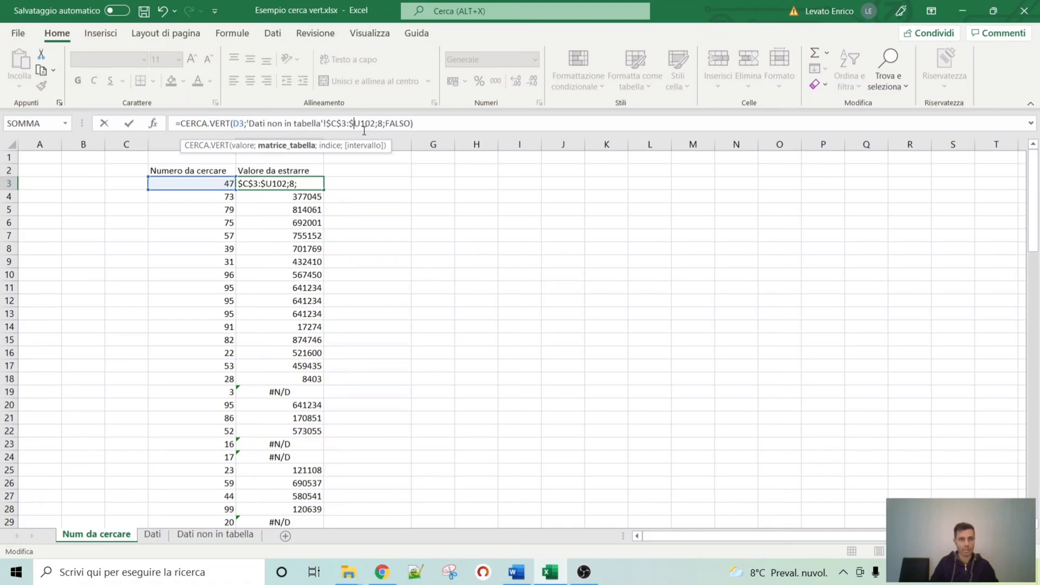
text($)
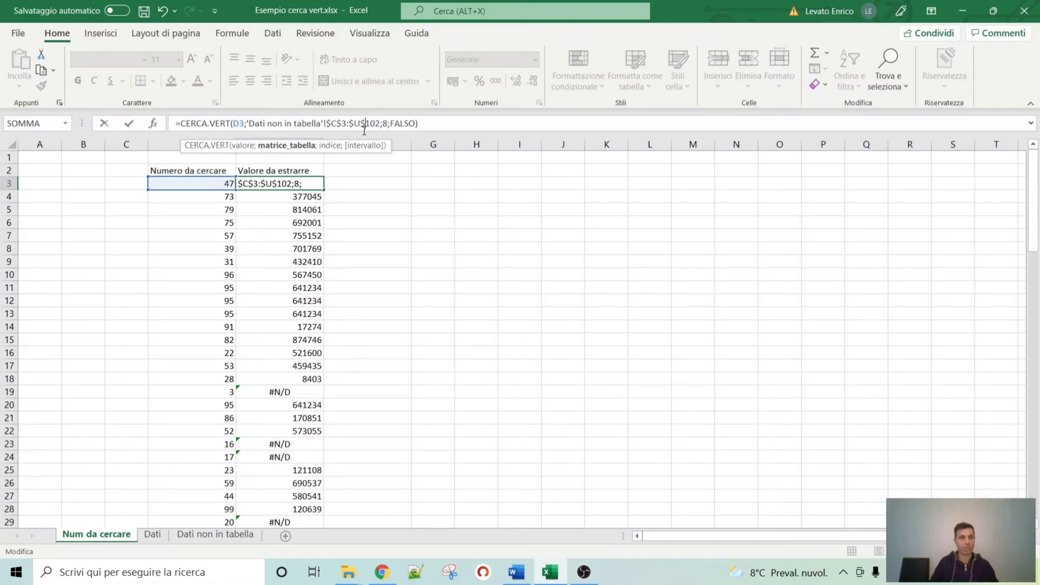
key(Return)
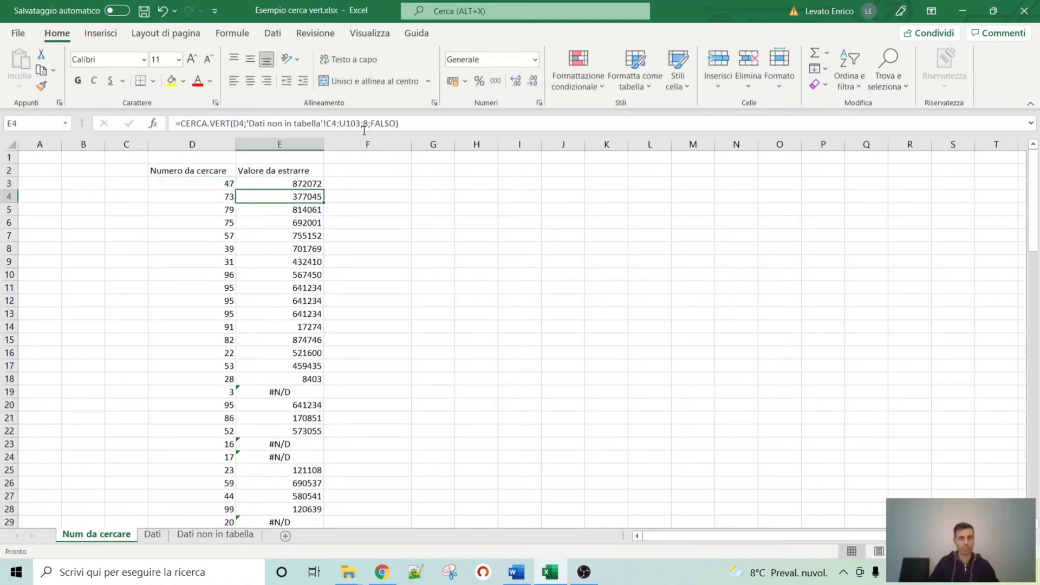
- Fill E3's corrected formula down the whole Valore da estrarre column and review the filled results
click(317, 183)
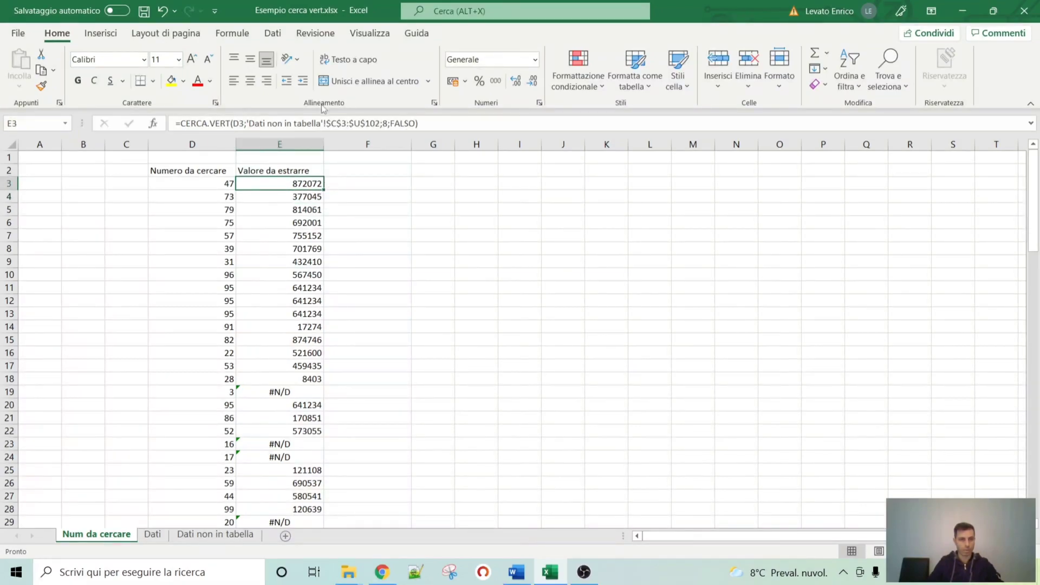
double_click(324, 190)
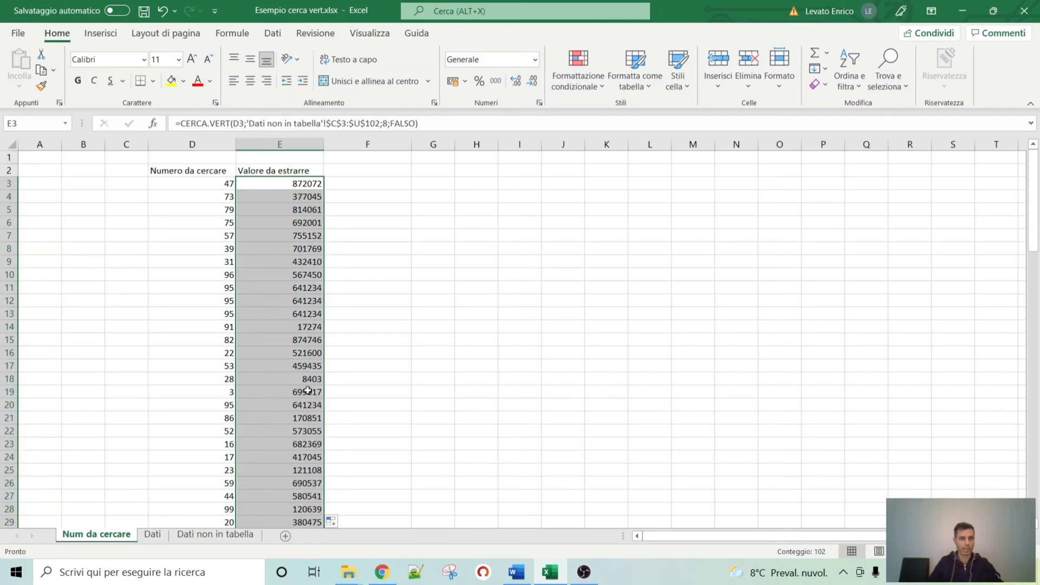
scroll(315, 340, down, 11)
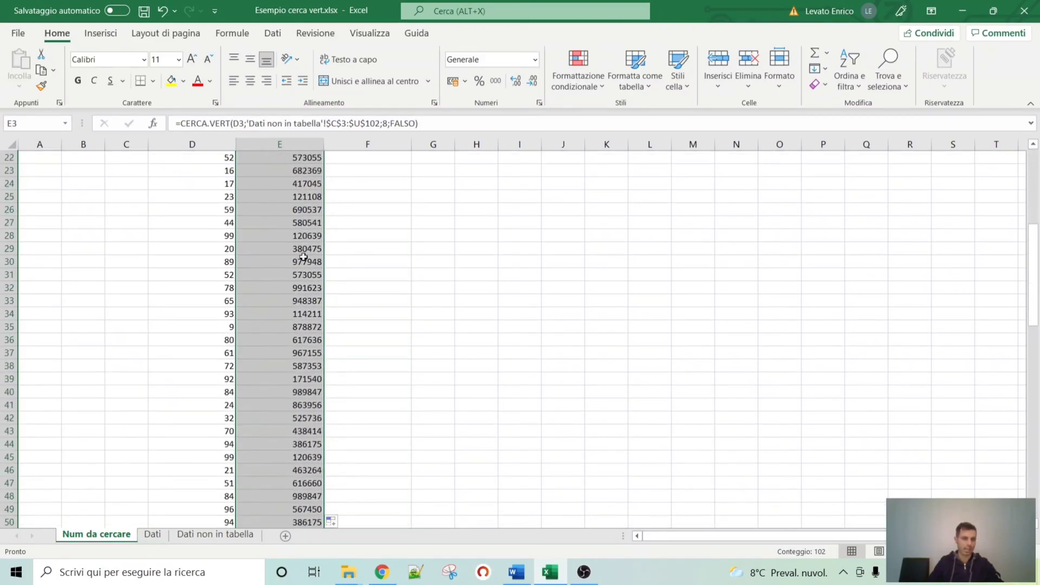
scroll(299, 271, down, 13)
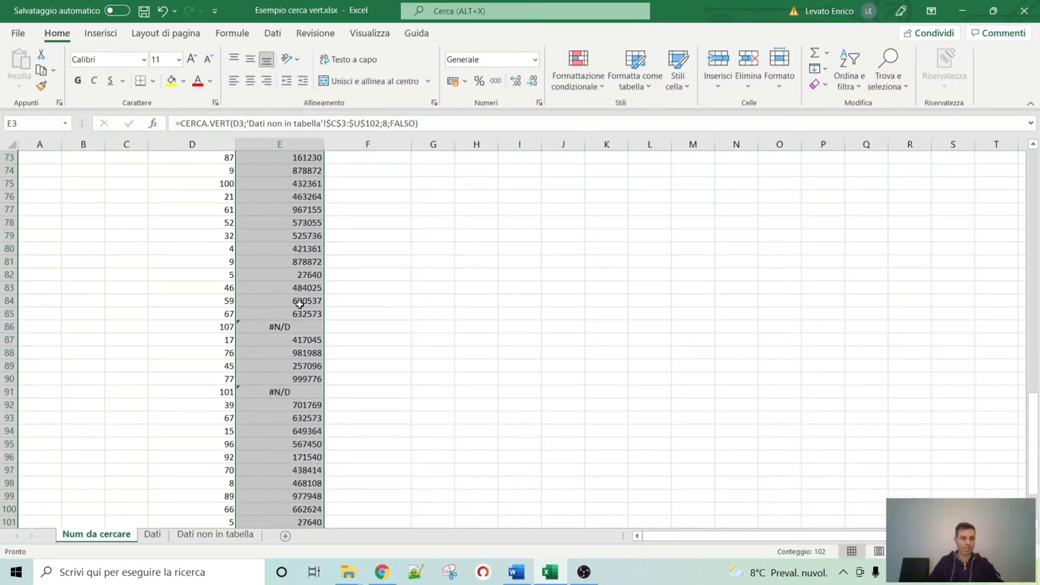
- Examine E86 and E91 and check their search numbers in D86 and D91 against the last Chiave values on Dati non in tabella
click(276, 326)
click(283, 391)
click(282, 327)
click(283, 391)
click(282, 327)
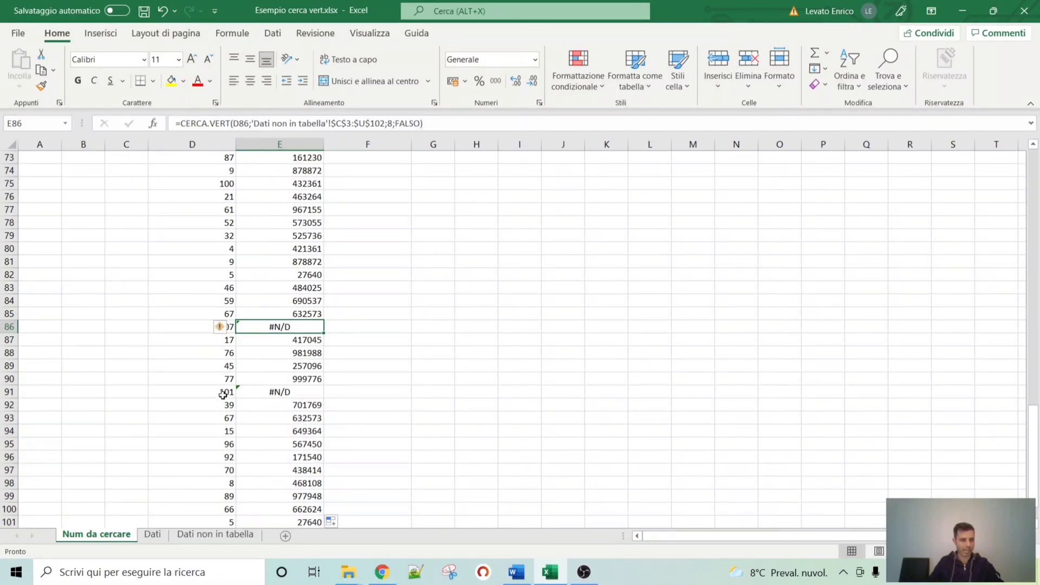
click(216, 534)
scroll(152, 411, down, 20)
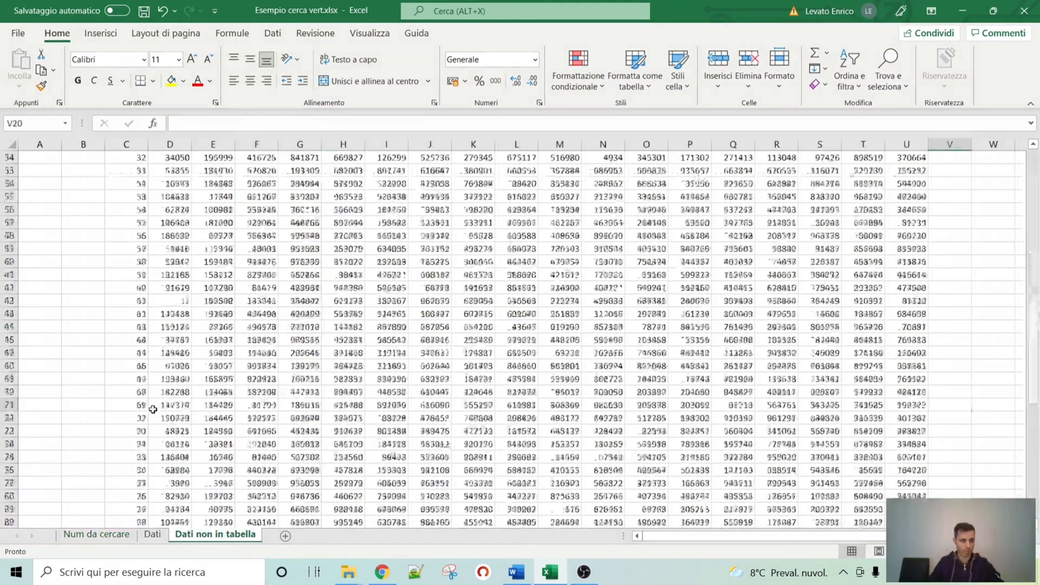
scroll(147, 379, up, 17)
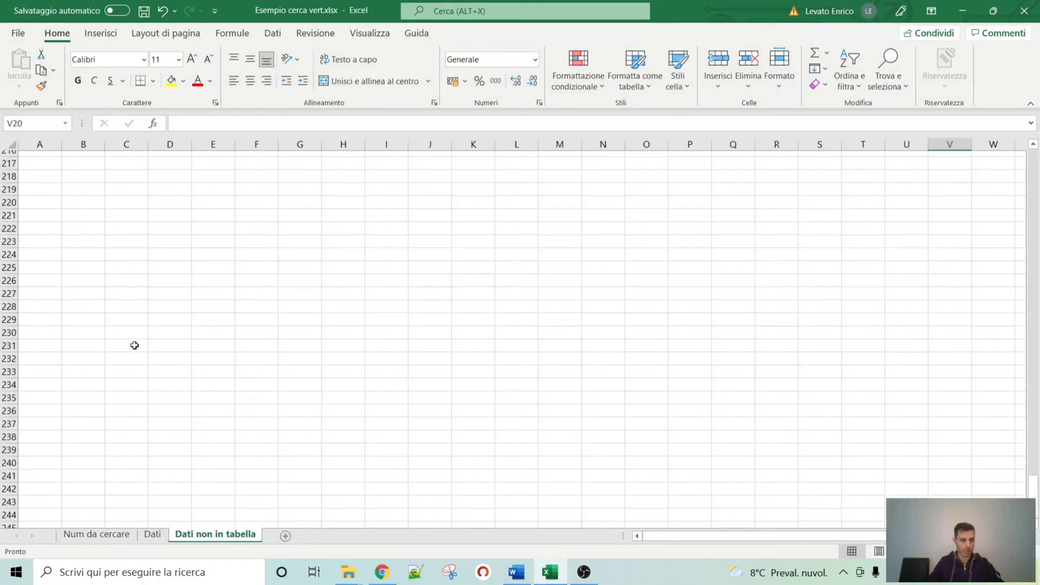
scroll(139, 348, up, 14)
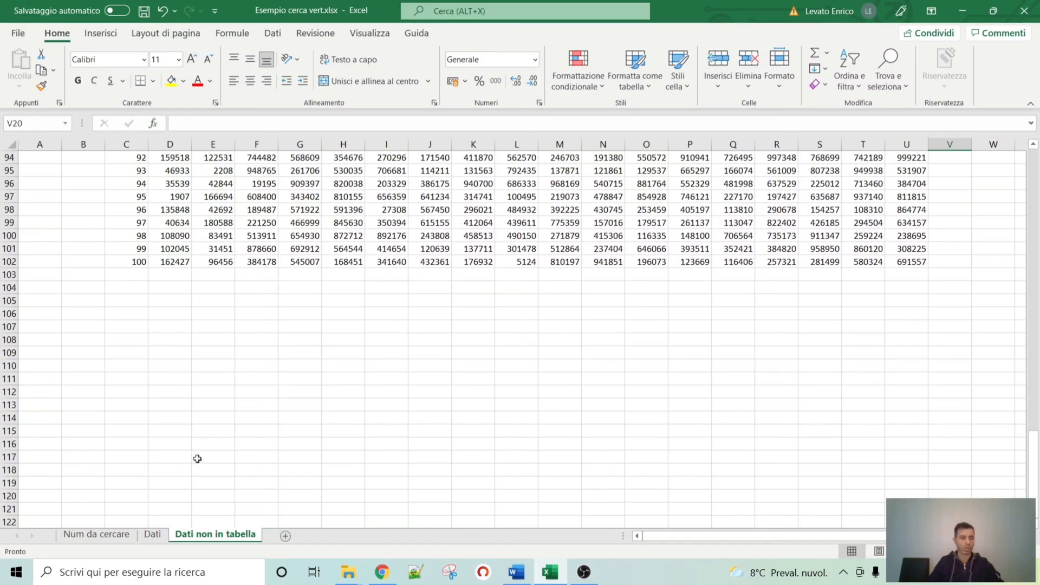
click(97, 535)
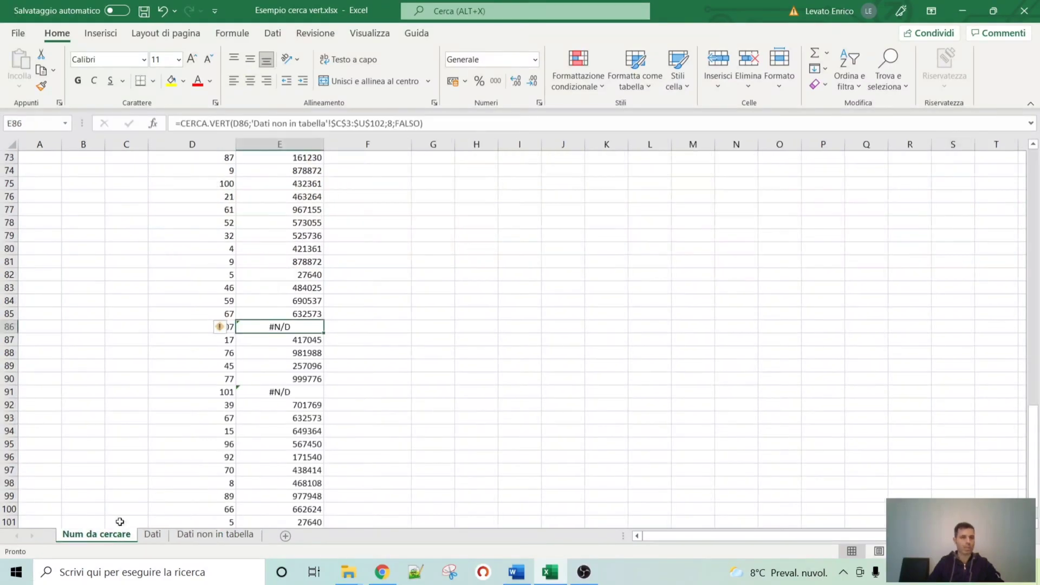
click(193, 327)
click(195, 390)
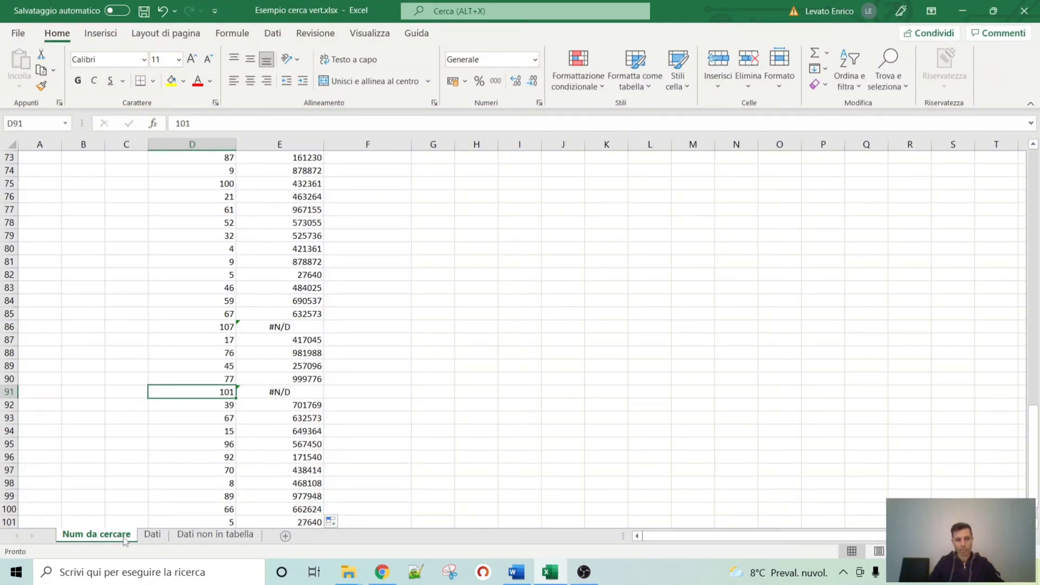
- Return to the start of the Numero da cercare list and select its first number in D3
scroll(421, 392, up, 20)
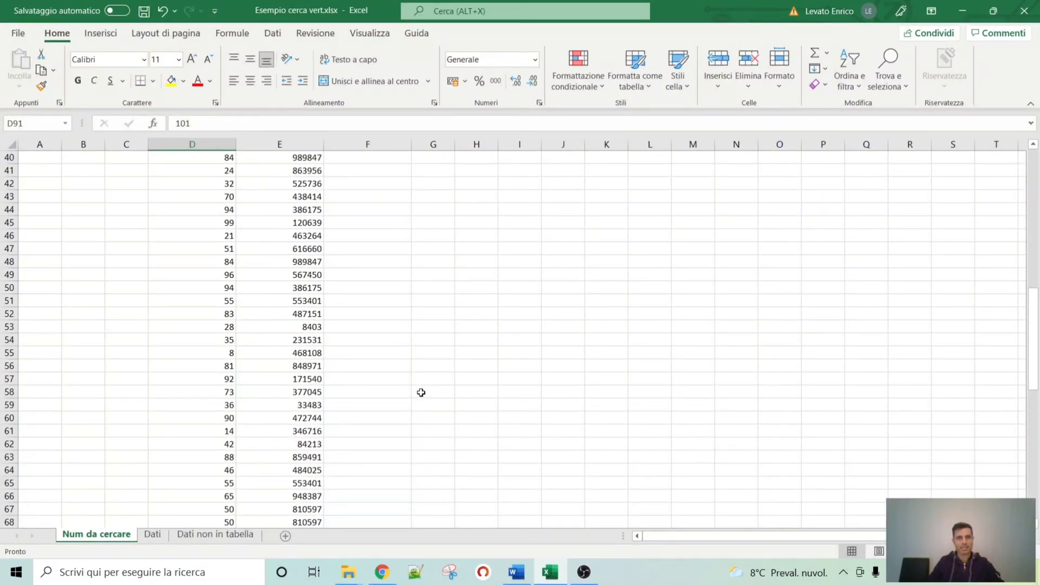
scroll(421, 392, up, 3)
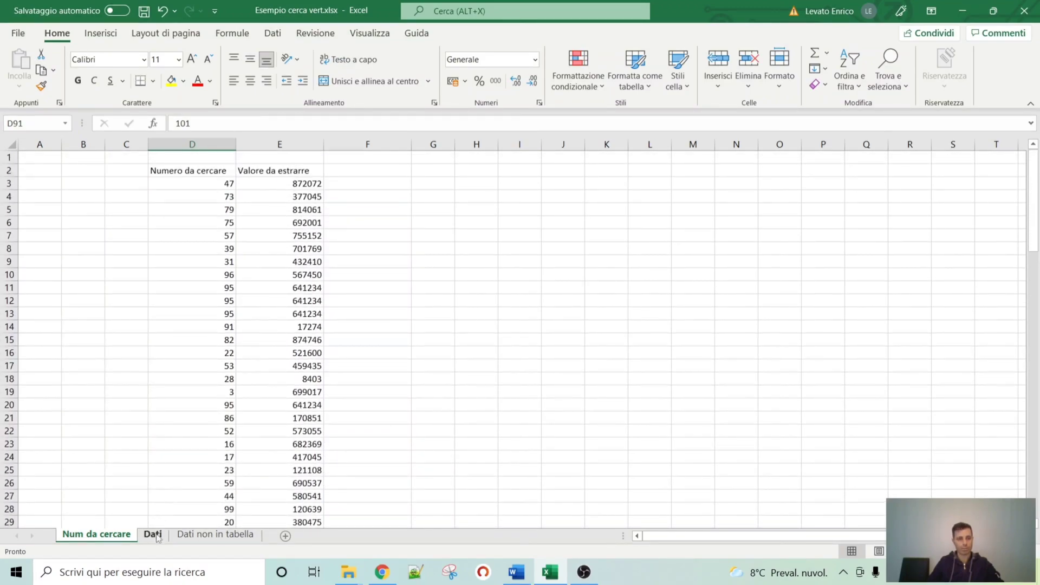
click(227, 185)
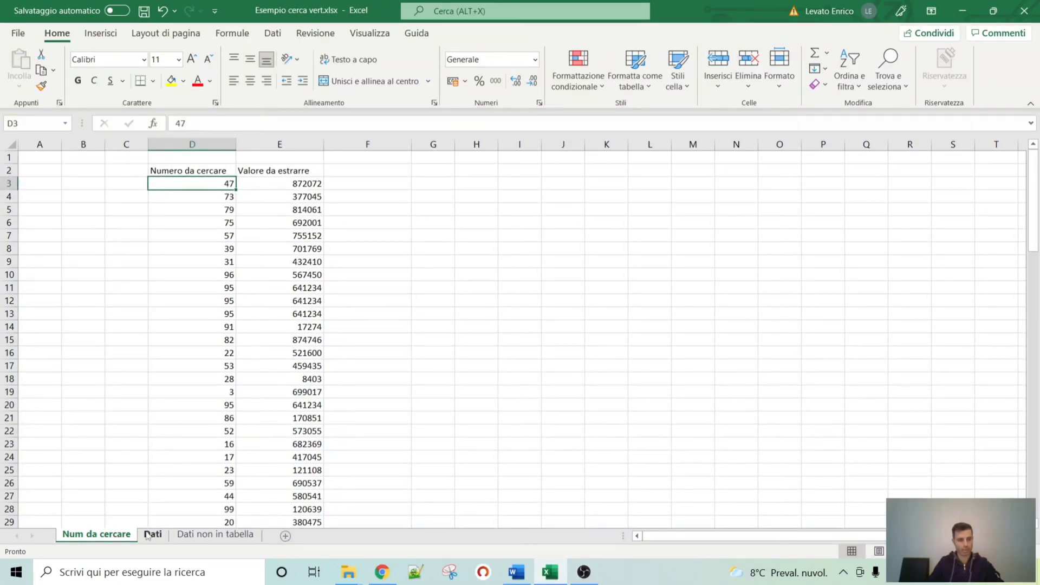
- Examine the row for Chiave 47 on the Dati sheet and the Valore7, Valore8 and Valore9 columns
click(152, 534)
scroll(210, 365, down, 6)
scroll(210, 365, down, 3)
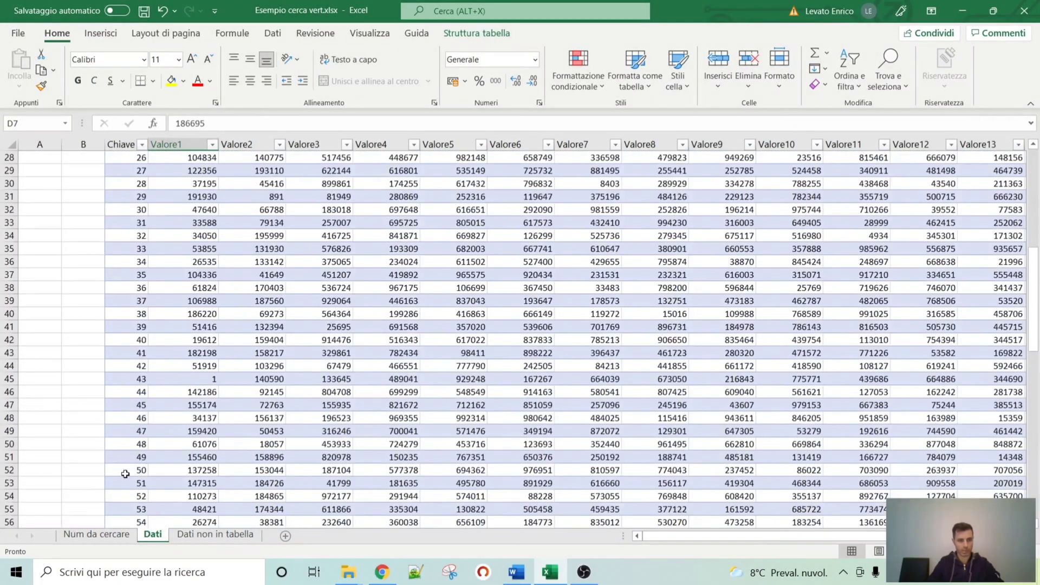
click(11, 431)
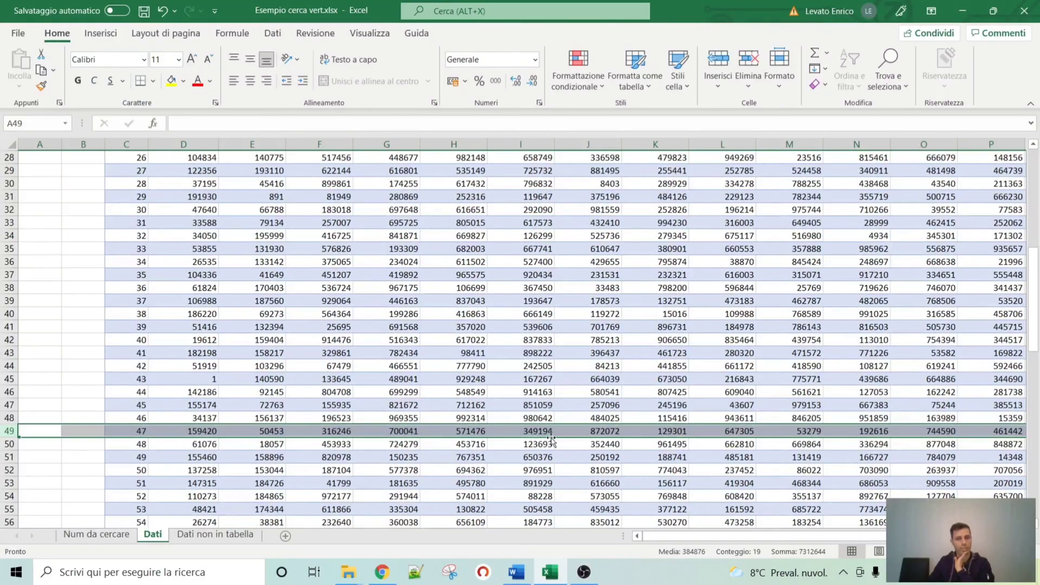
scroll(551, 440, up, 9)
click(581, 143)
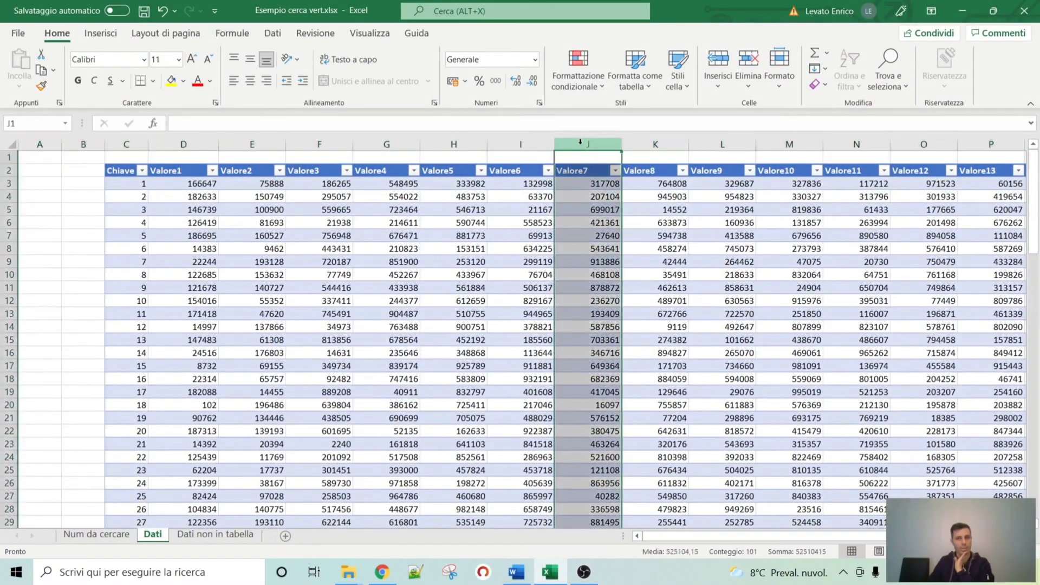
click(656, 144)
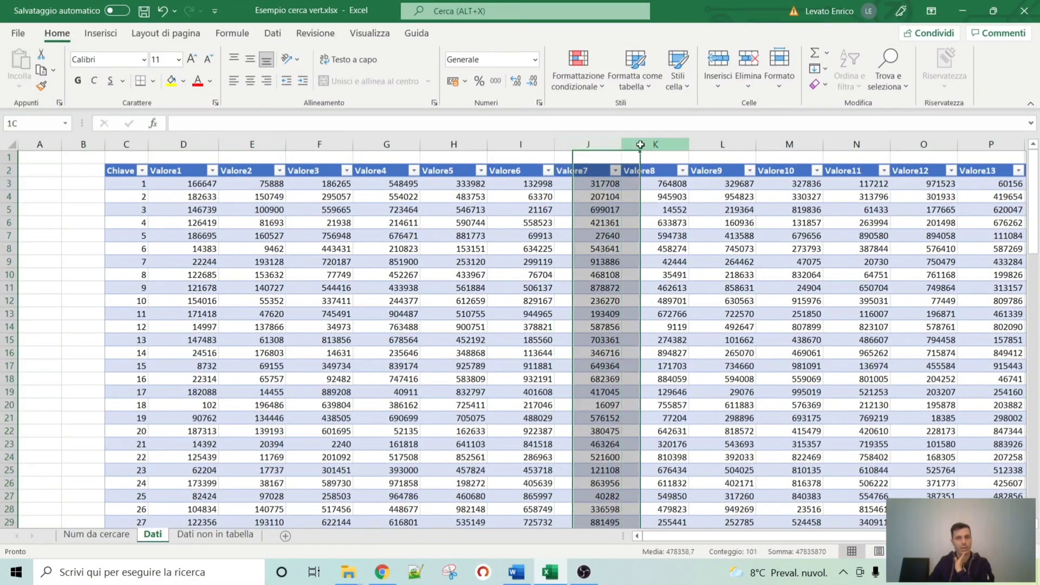
click(722, 143)
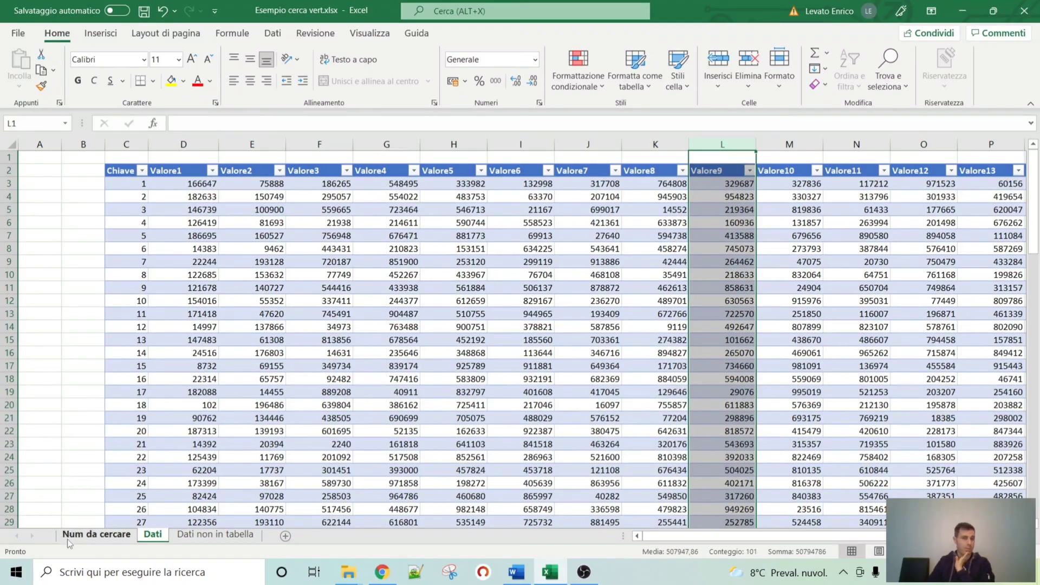
- Copy the text of E3's CERCA.VERT formula on Num da cercare into F3, keeping all its references the same
click(96, 534)
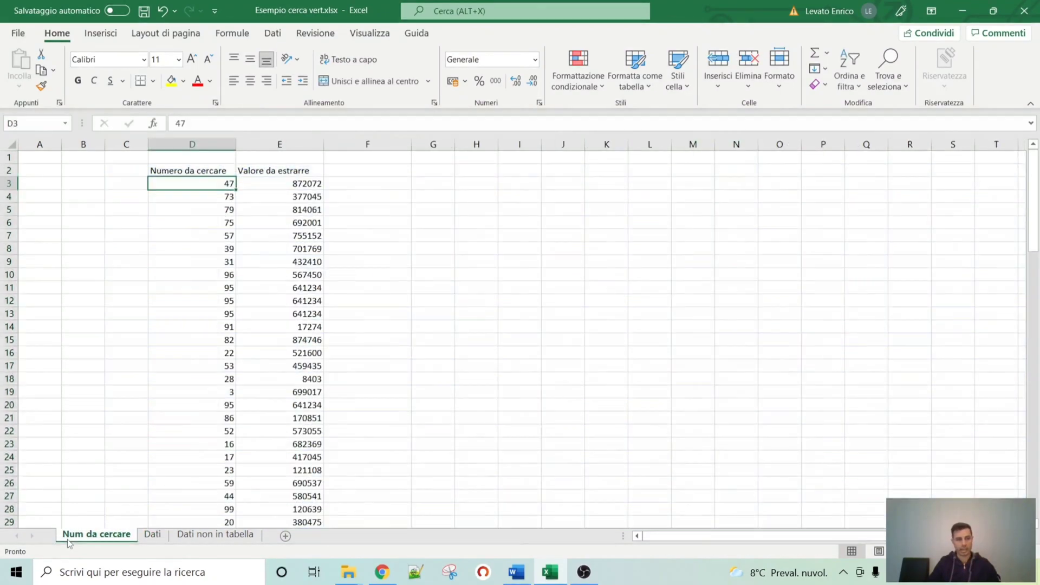
click(307, 184)
drag(406, 126, 129, 124)
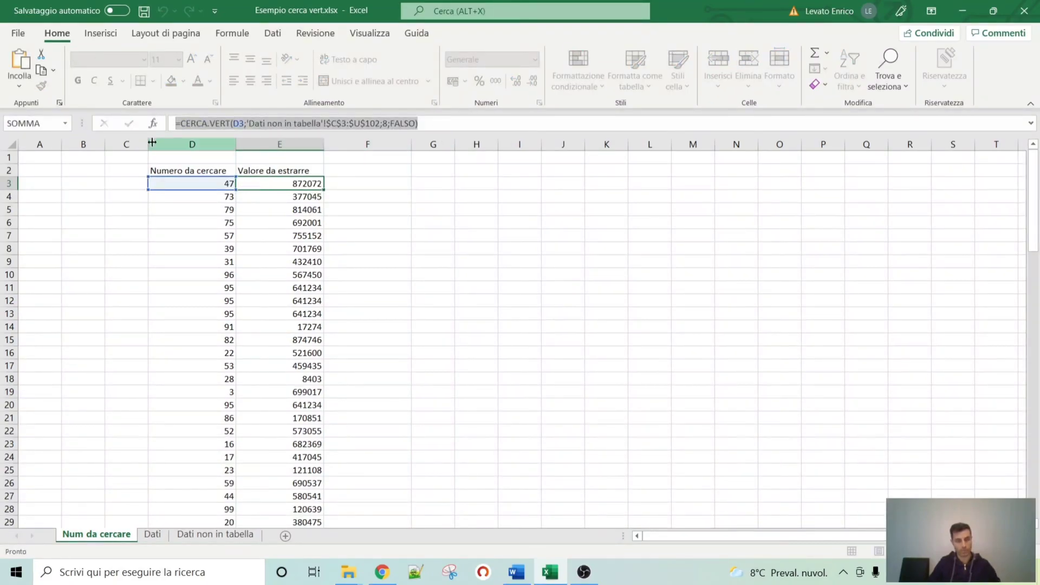
key(Escape)
click(355, 183)
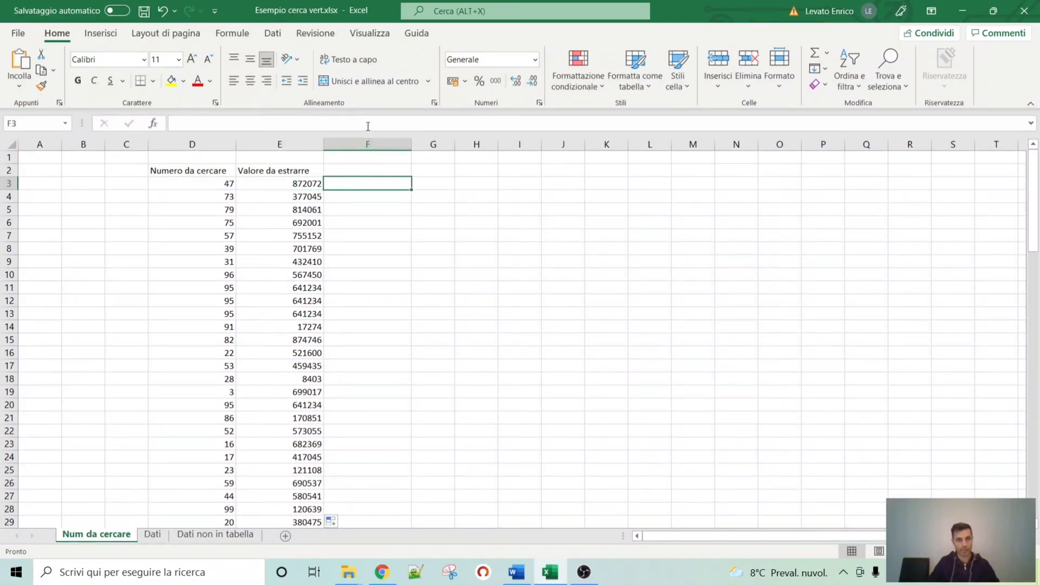
click(366, 122)
text(=CERCA.VERT(D3;'Dati non in tabella'!$C$3:$U$102;8;FALSO))
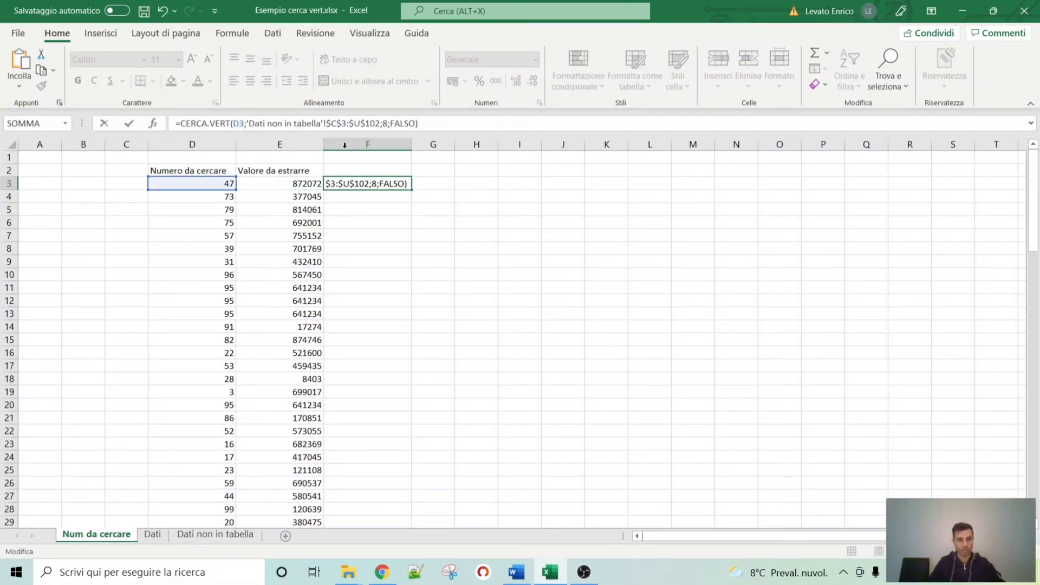
- Set the column index in F3's CERCA.VERT formula to 9 and enter the formula
click(383, 124)
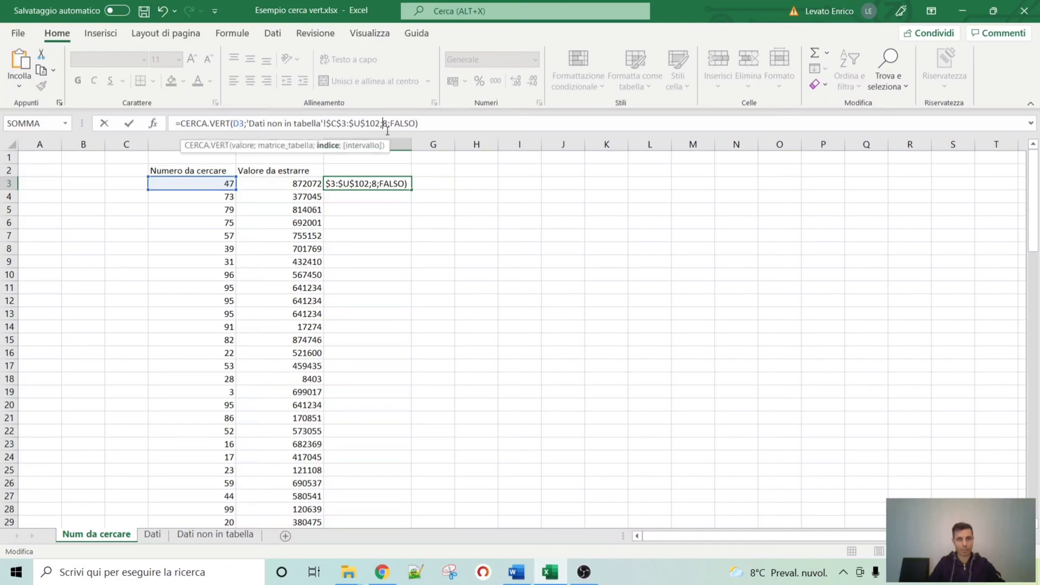
key(Delete)
text(9)
key(Return)
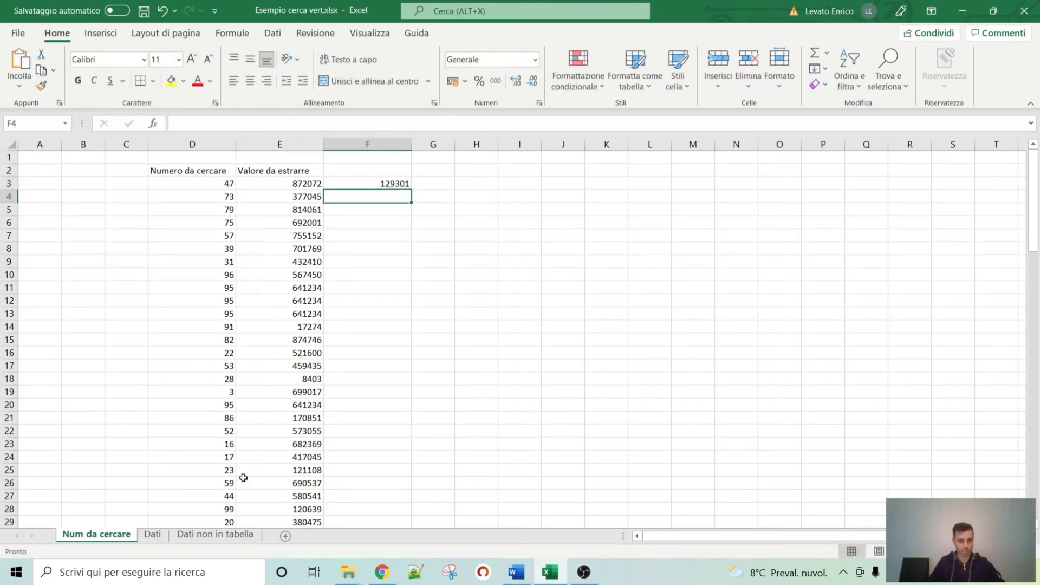
- Check F3's result on the Dati sheet against the Valore7 and Valore8 entries in the row for Chiave 47
click(151, 536)
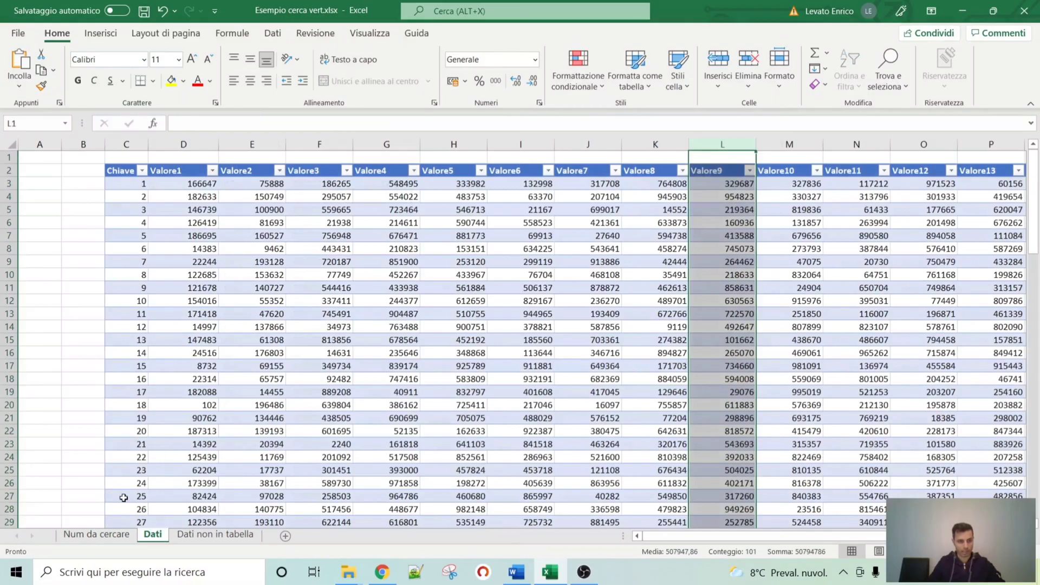
scroll(113, 471, down, 4)
scroll(110, 467, down, 6)
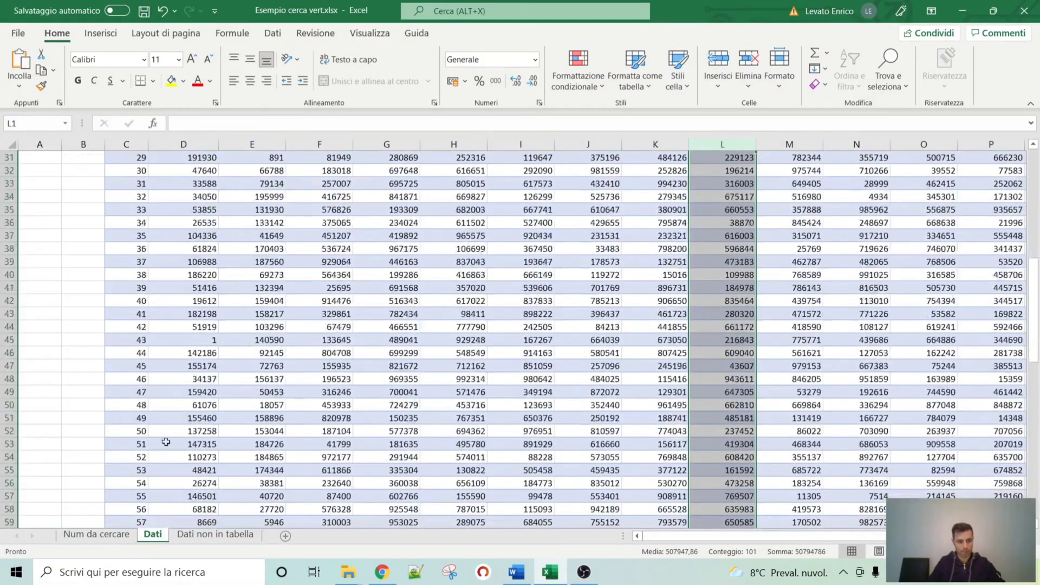
click(16, 392)
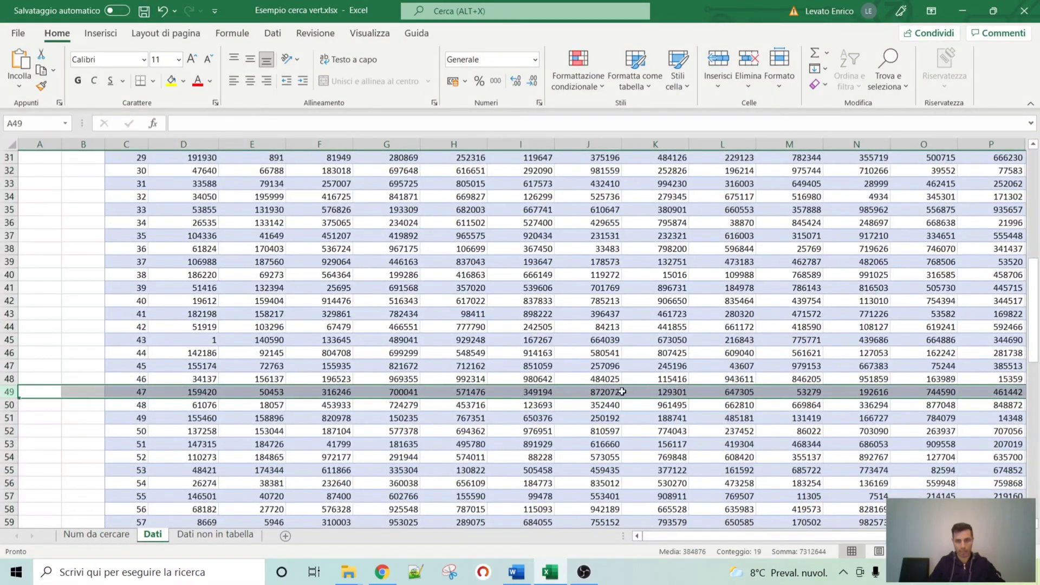
click(617, 394)
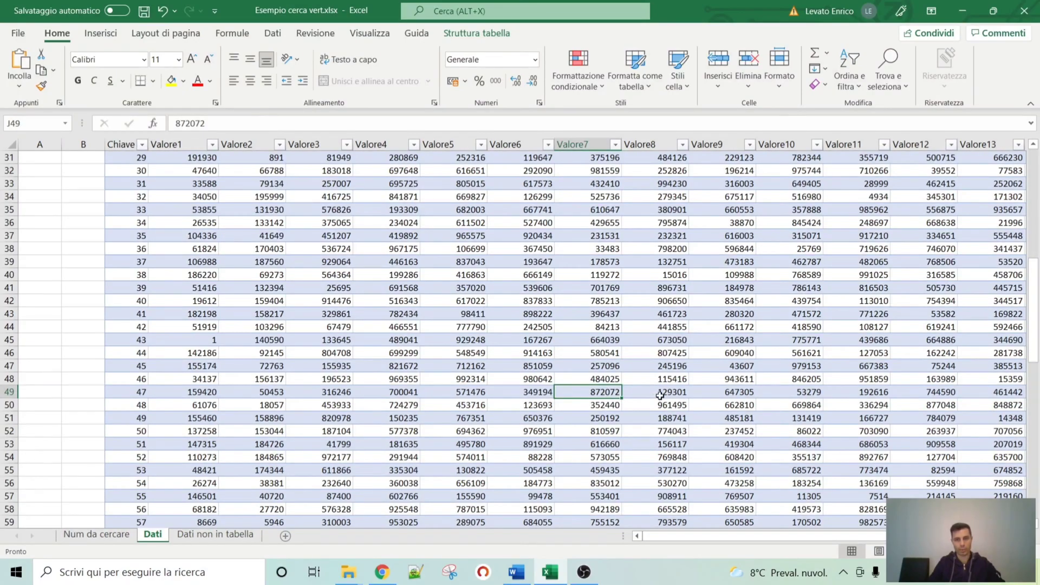
- Copy the text of F3's CERCA.VERT formula on Num da cercare into G3, keeping D3 as the lookup value
click(115, 535)
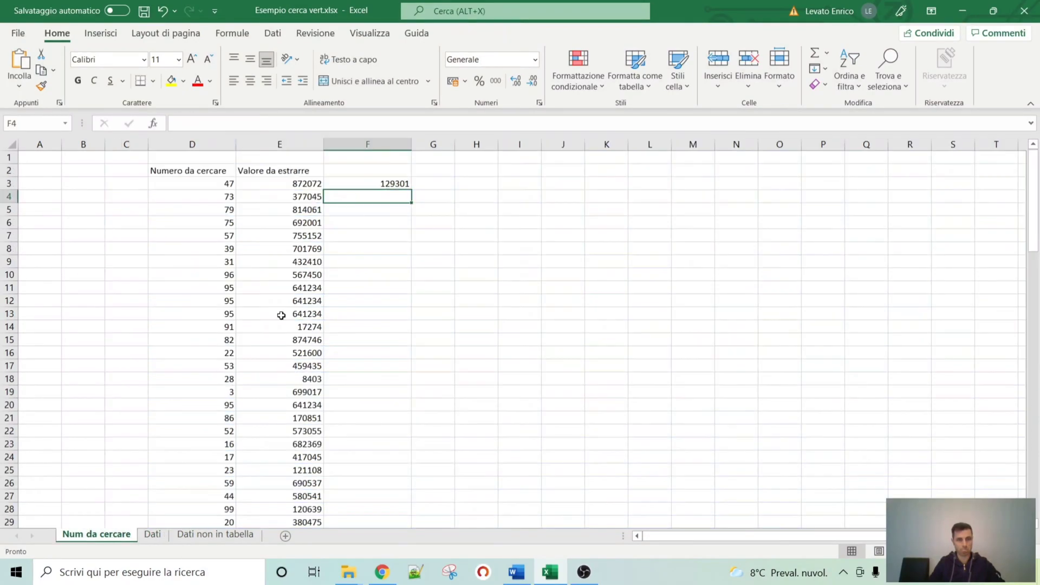
click(401, 183)
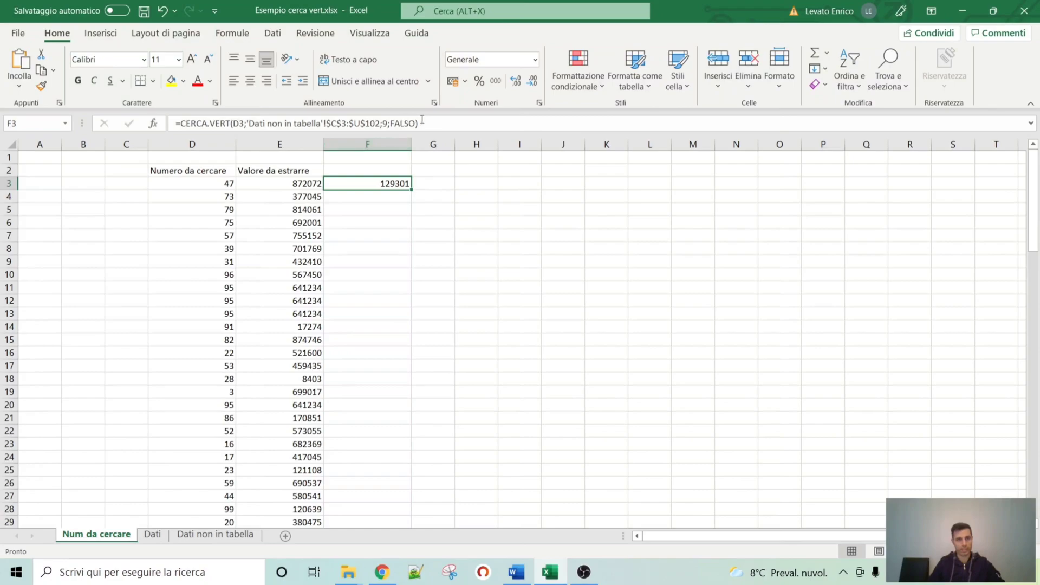
drag(439, 123, 136, 122)
key(ctrl+c)
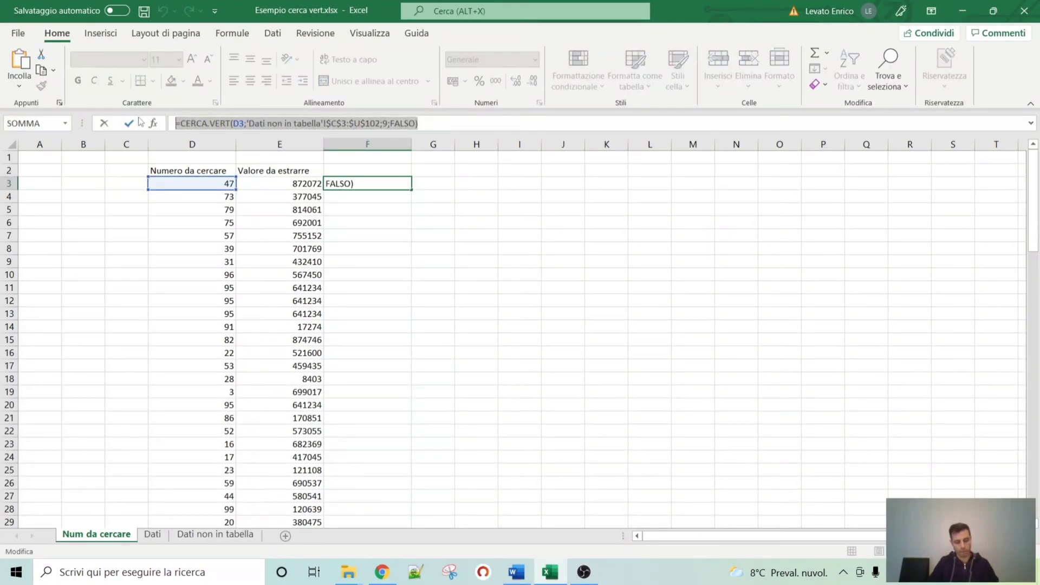
key(ctrl+Return)
click(421, 189)
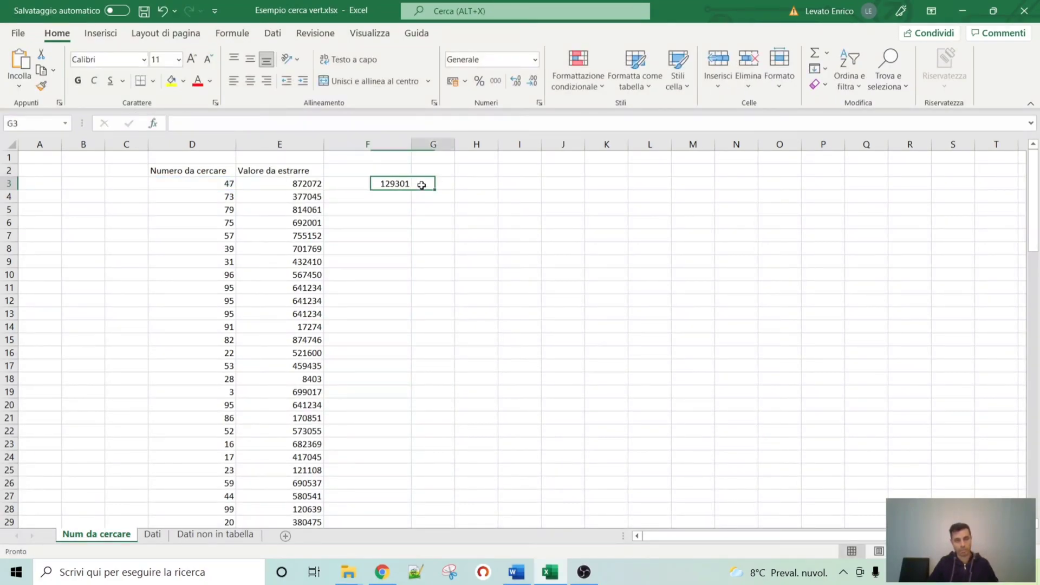
click(420, 124)
key(ctrl+v)
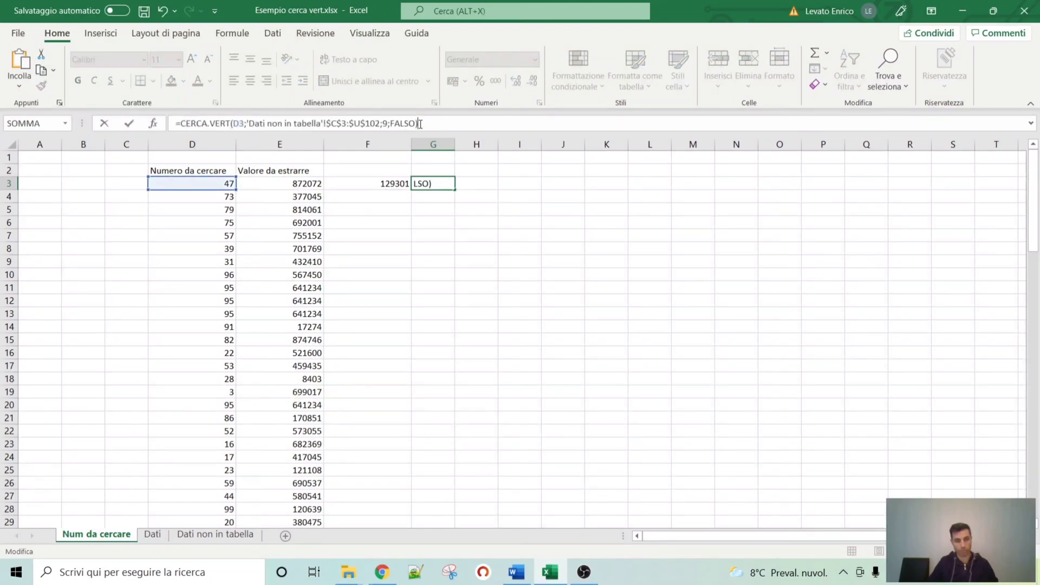
- Set the column index in G3's CERCA.VERT formula to 10 and enter the formula
click(383, 123)
key(Delete)
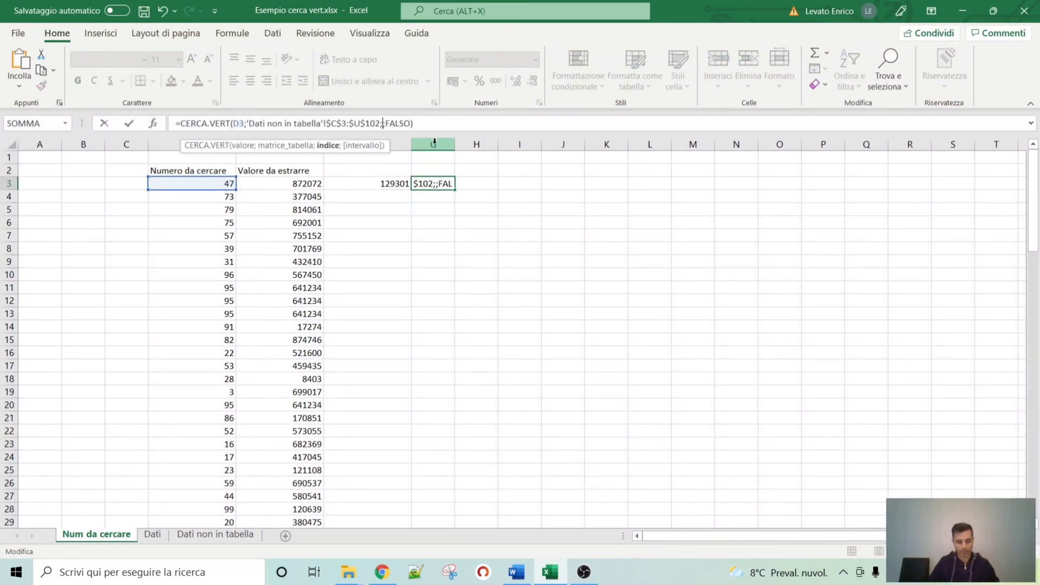
text(5)
key(Return)
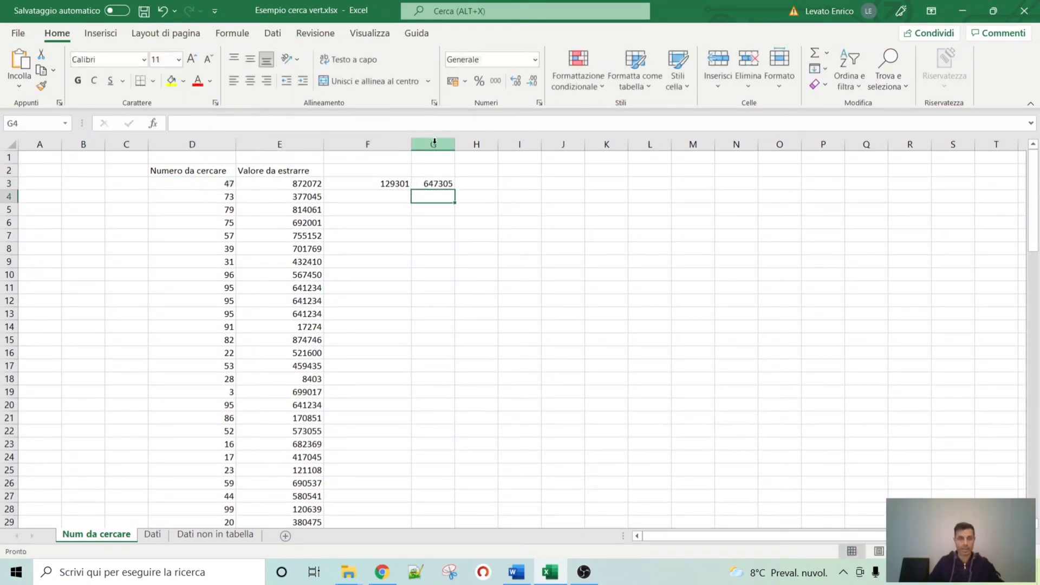
- Review the extracted values for the first search number across E3:G3
click(468, 221)
drag(379, 182, 426, 182)
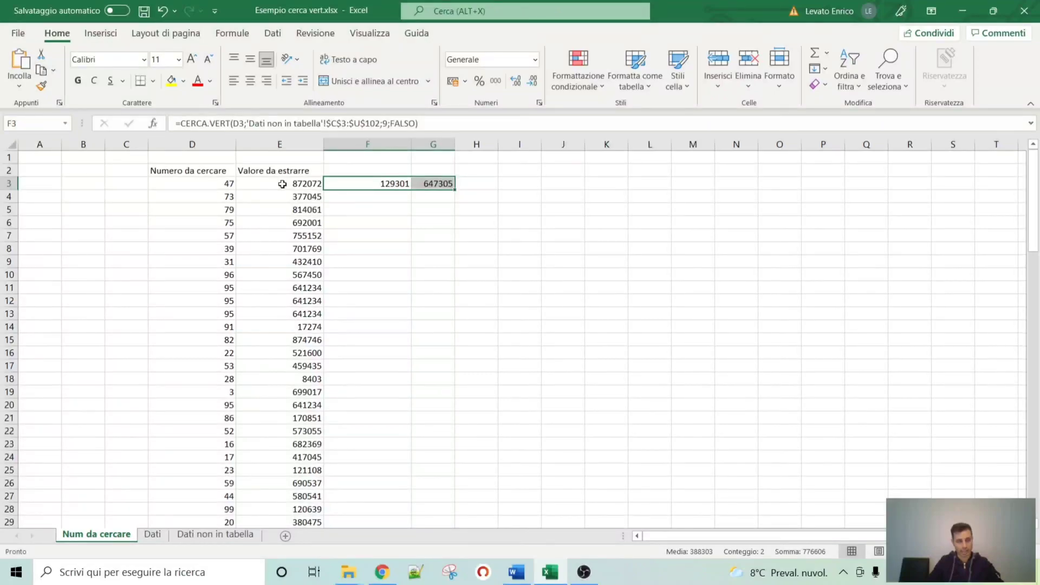
click(368, 187)
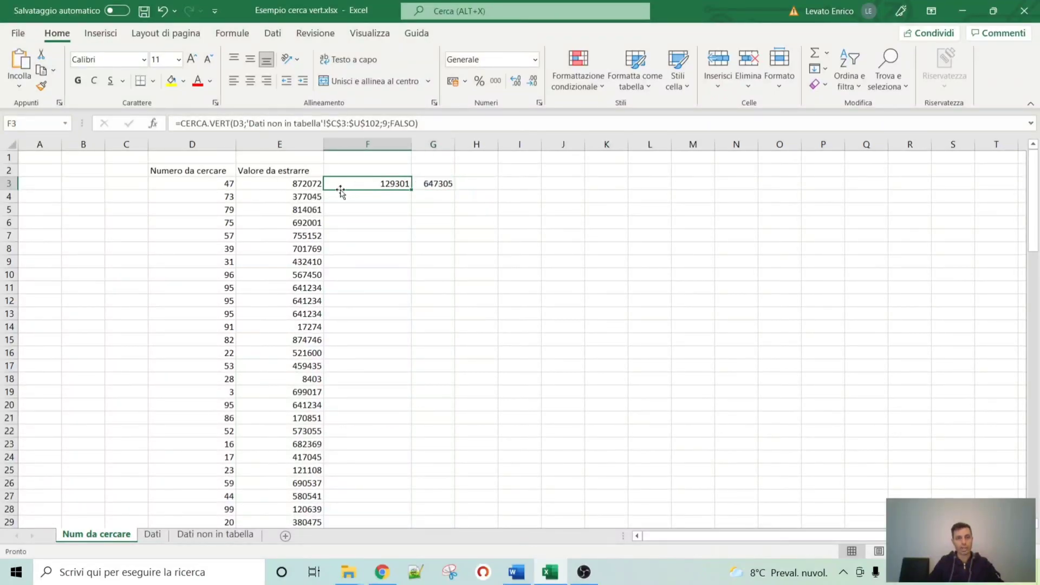
drag(321, 184, 434, 184)
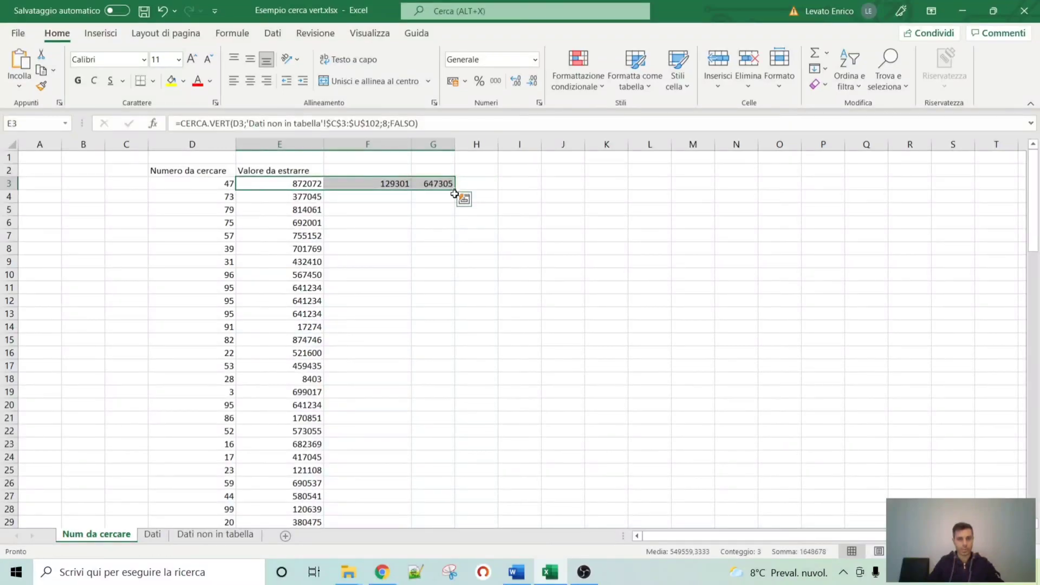
- Fill the formulas in F3 and G3 down their columns to the end of the Numero da cercare list
click(392, 196)
click(403, 184)
double_click(413, 190)
click(435, 184)
double_click(455, 190)
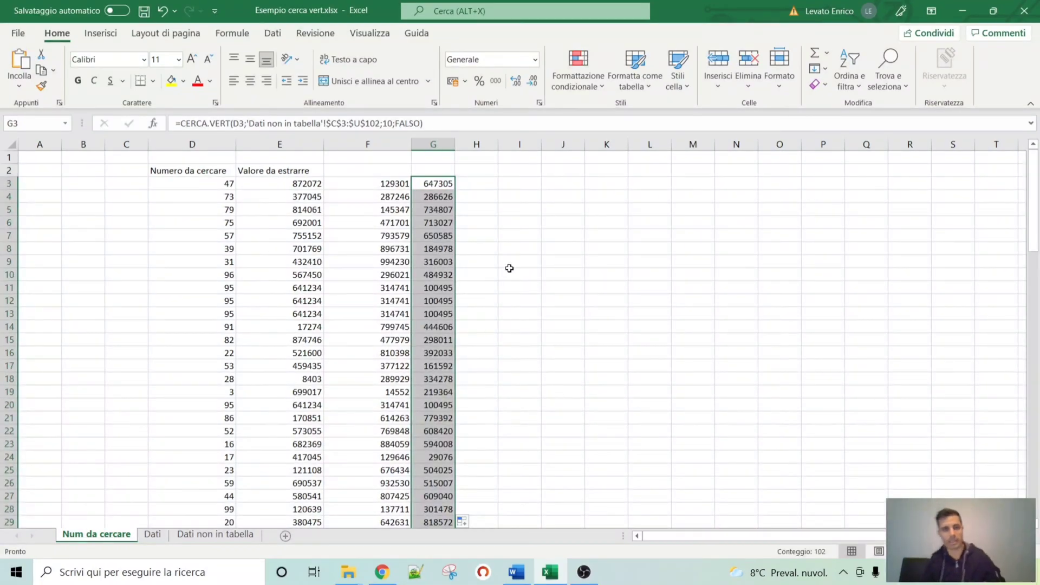
- Compare the column index used in the formulas of E3, F3 and G3
click(296, 186)
click(380, 184)
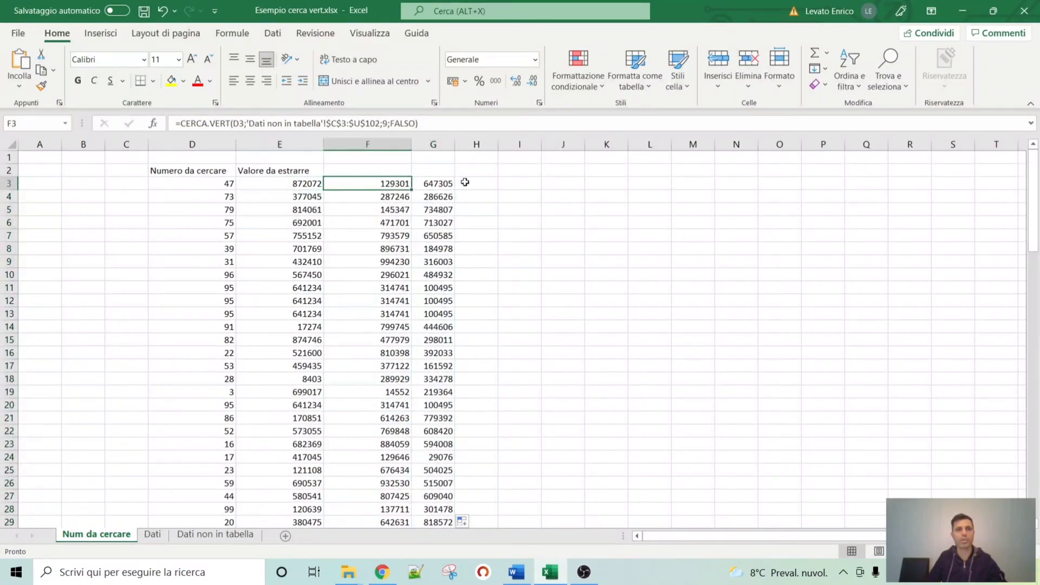
click(430, 185)
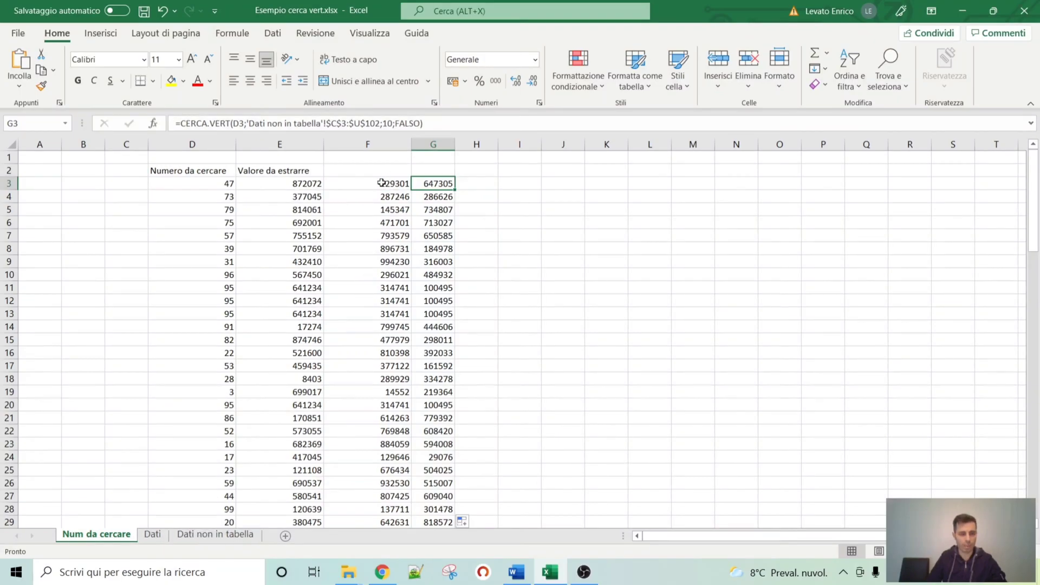
scroll(370, 399, down, 1)
scroll(374, 346, up, 1)
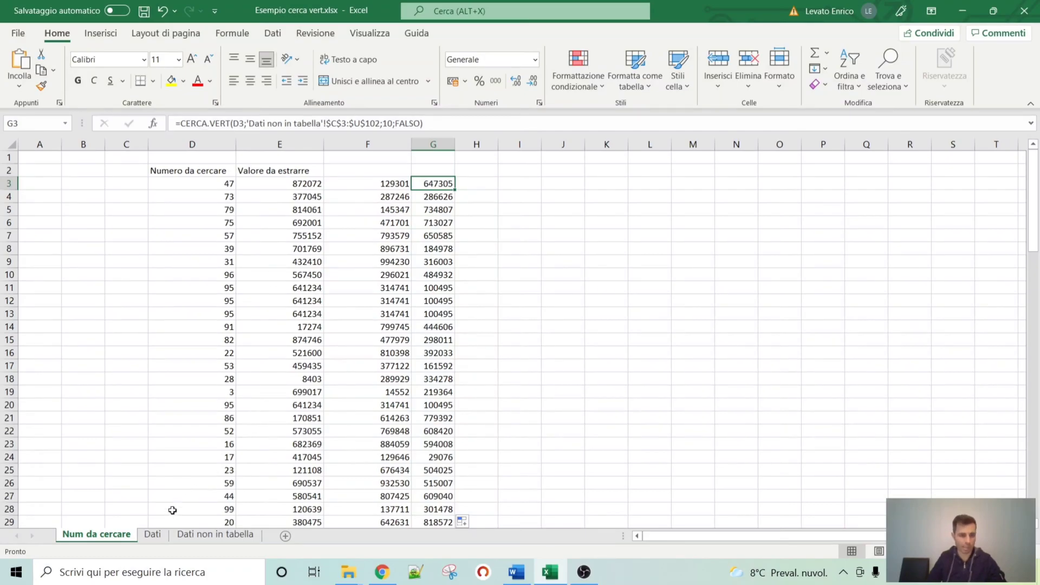
- Examine Chiave 47 and its Valore1 to Valore11 entries on Dati, and compare them with E3:G3 on Num da cercare
click(153, 535)
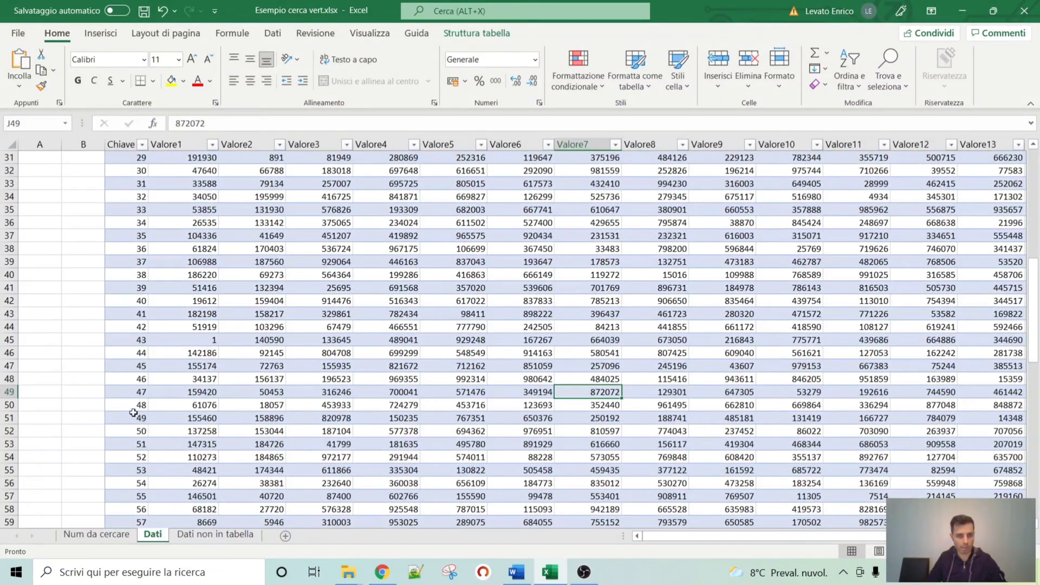
click(137, 392)
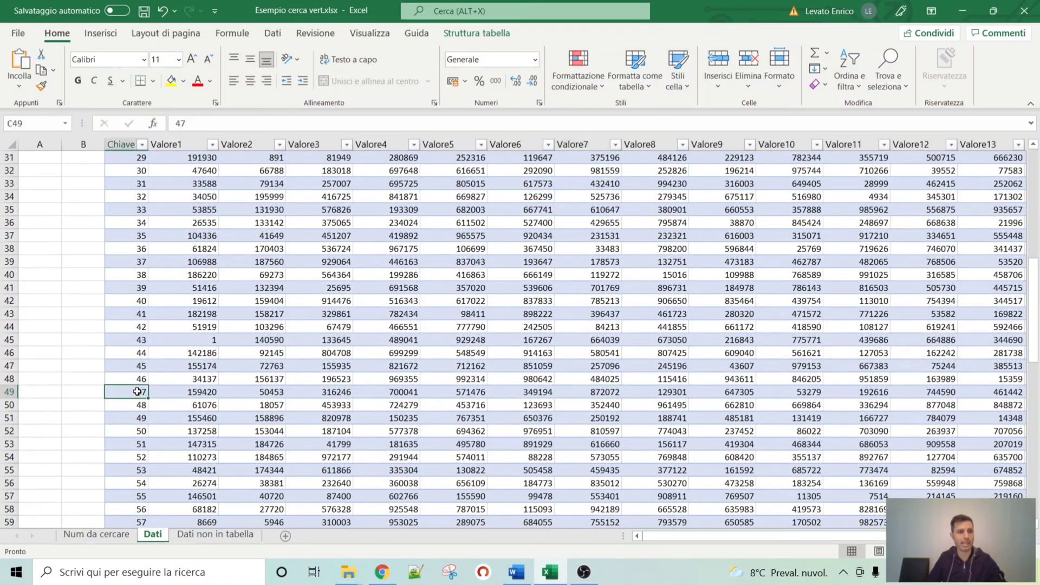
click(201, 393)
drag(184, 389, 872, 390)
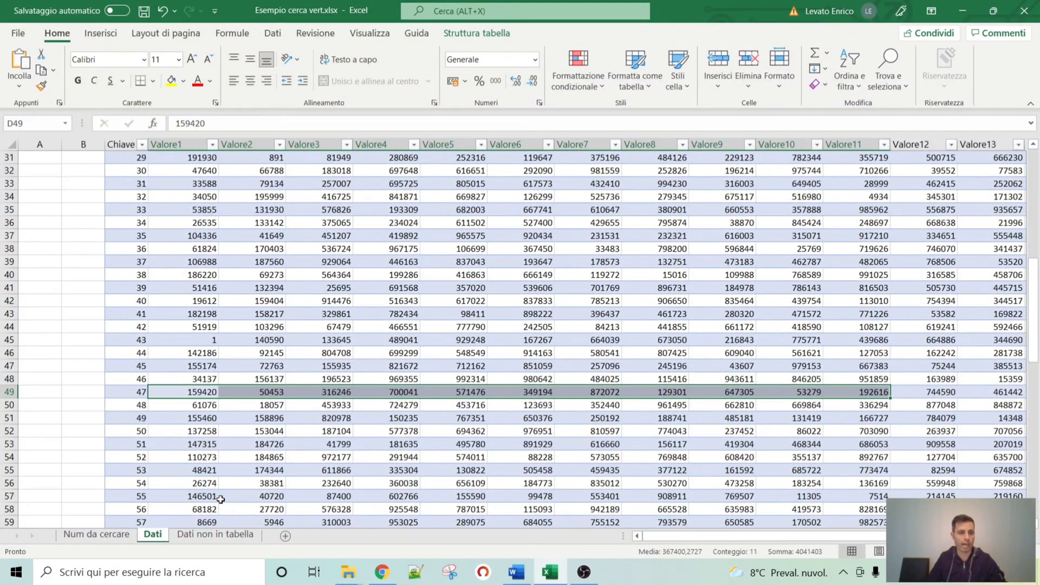
click(115, 538)
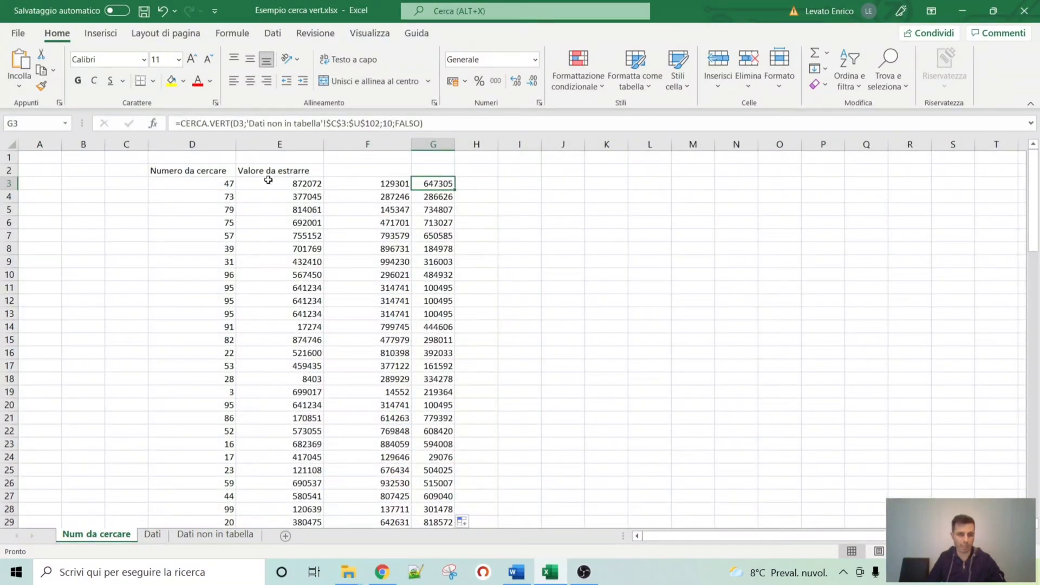
drag(274, 183, 441, 184)
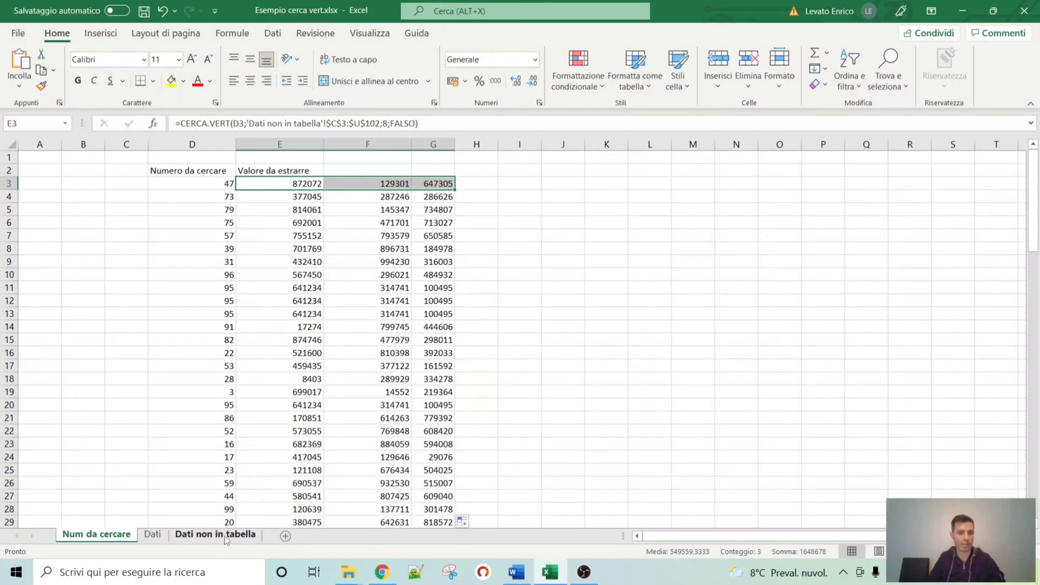
- Recheck Chiave 47 and its Valore1 to Valore7 entries on Dati, then select the empty header cell F2 on Num da cercare
click(152, 534)
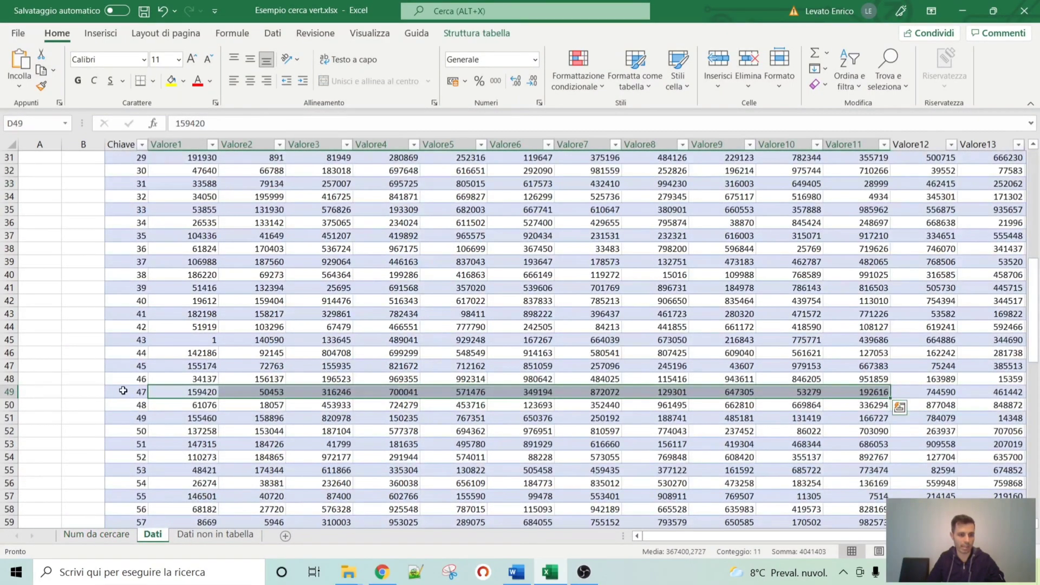
click(124, 391)
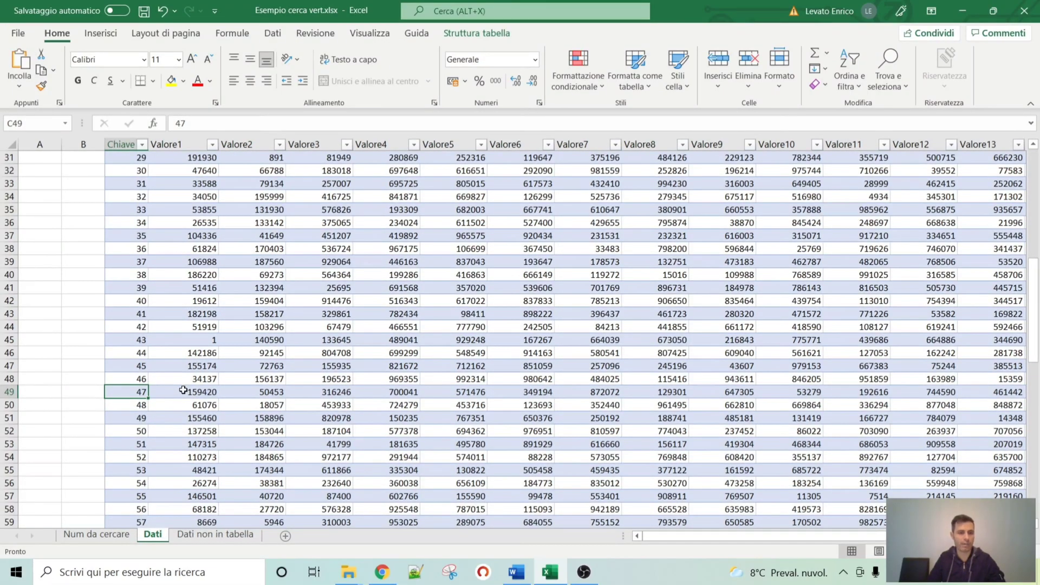
drag(185, 391, 616, 387)
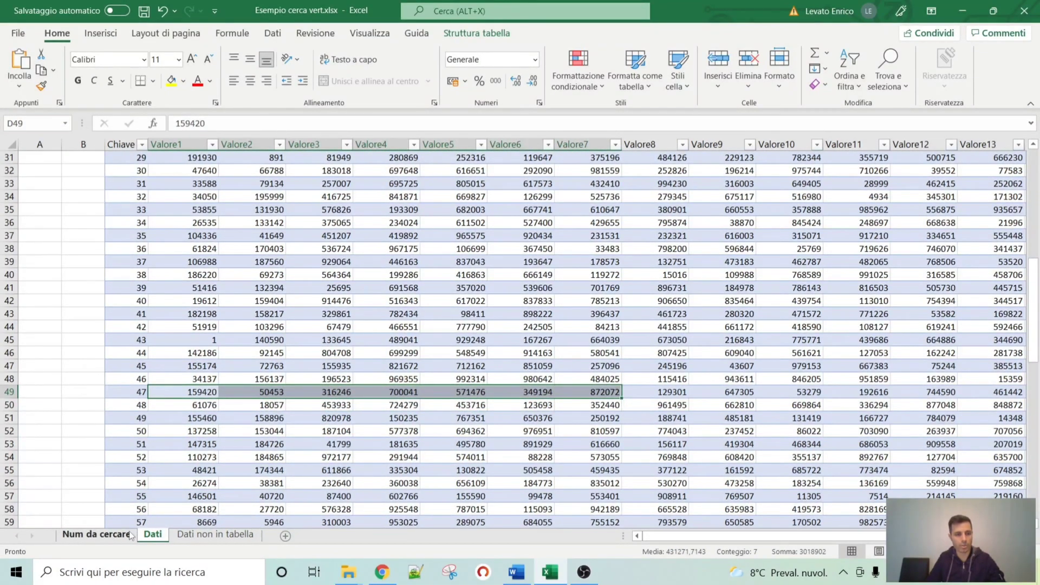
click(97, 535)
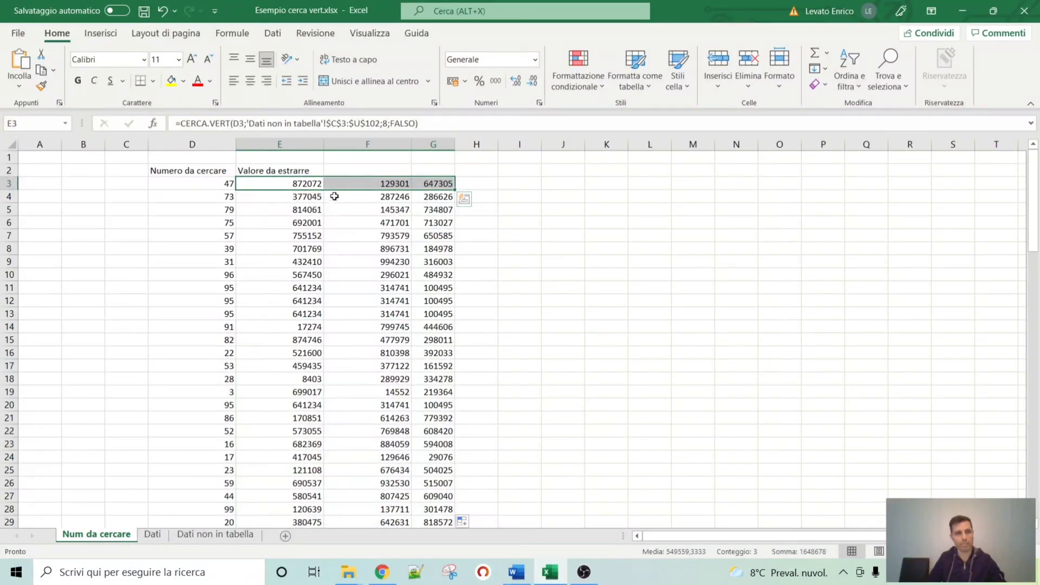
click(369, 171)
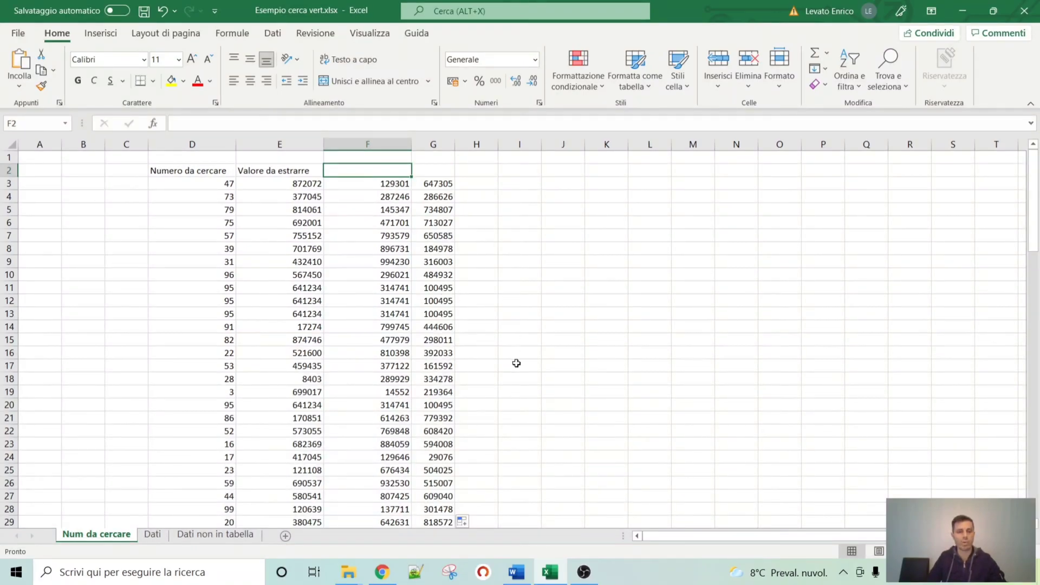
click(584, 574)
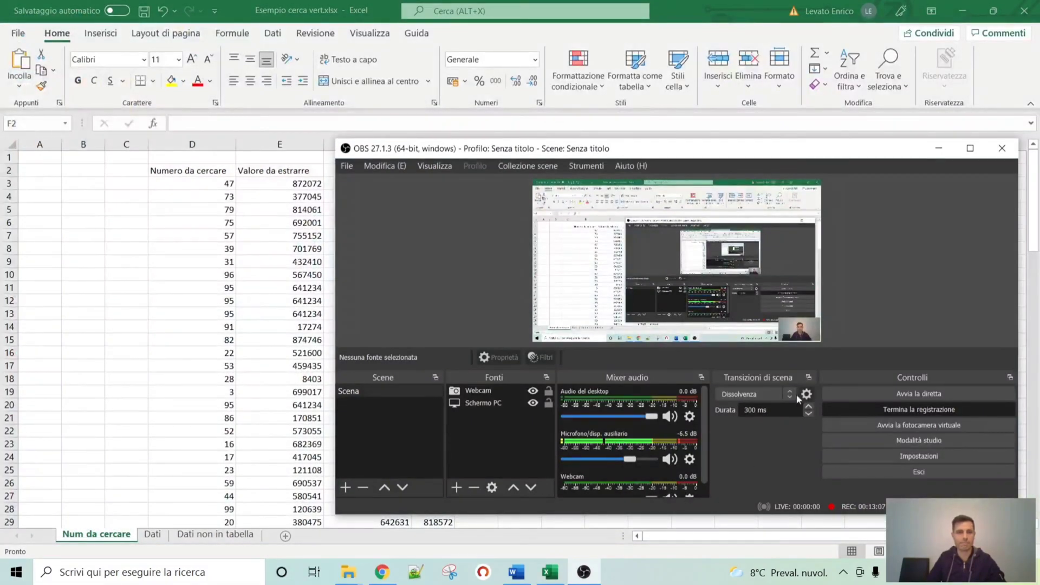